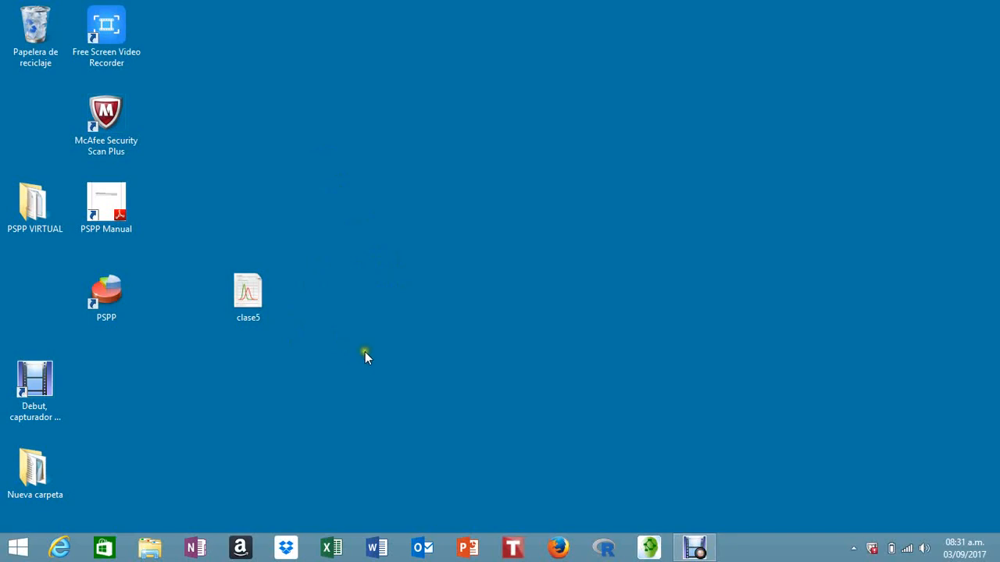
Open the clase5 data file from the desktop and bring up the Frecuencias analysis for descriptive statistics
click(257, 288)
double_click(257, 288)
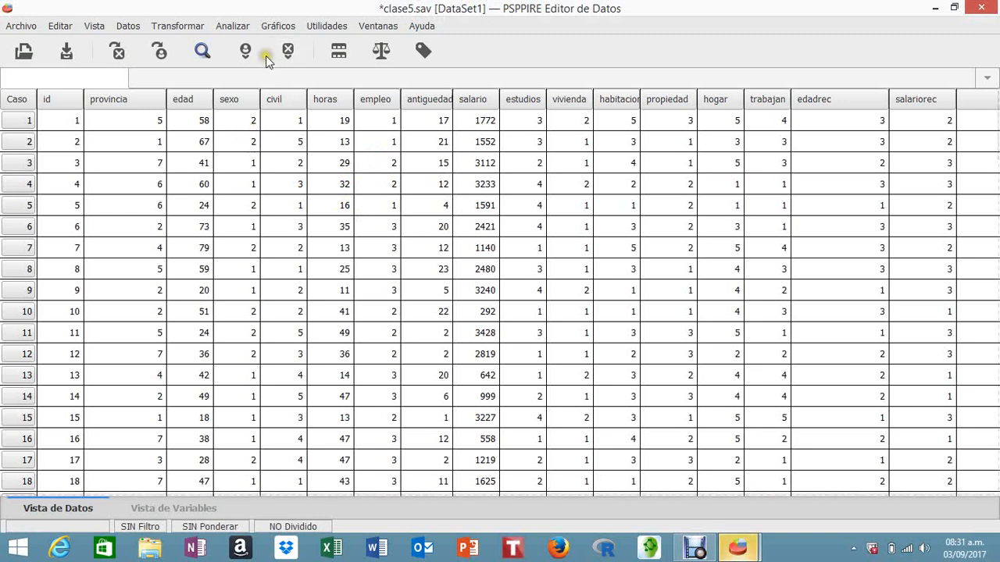
click(231, 26)
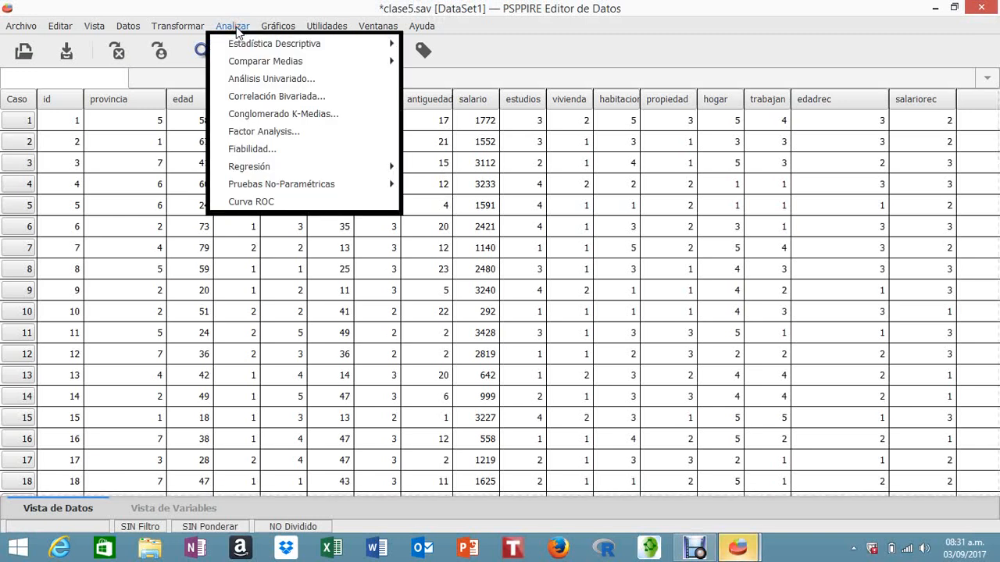
mouse_move(236, 46)
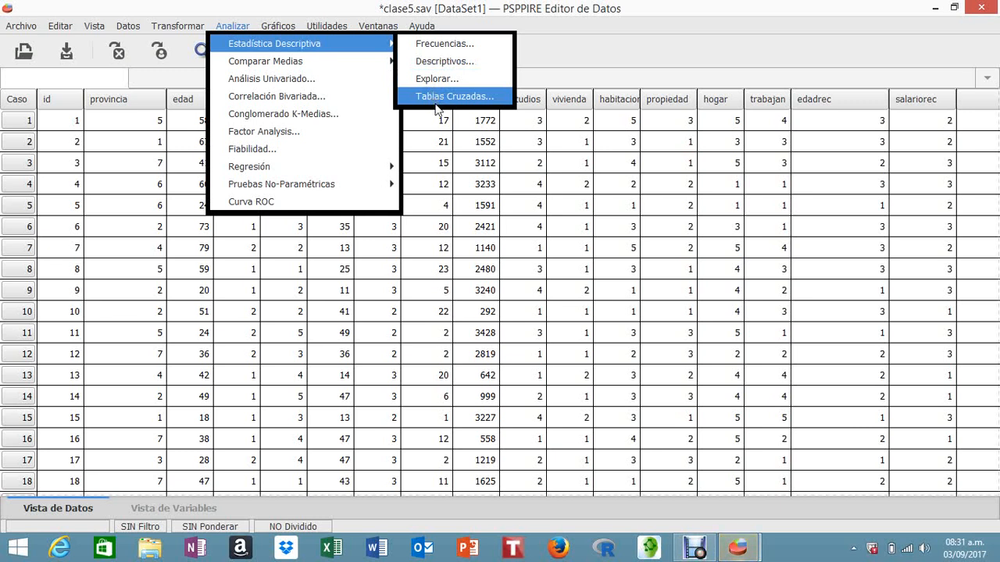
click(431, 47)
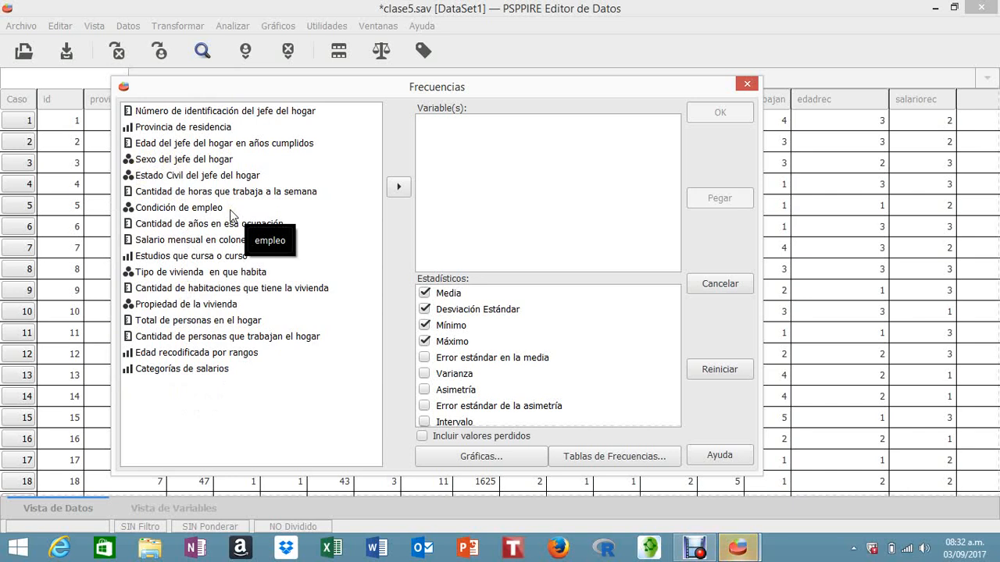
Add the province of residence, sex, marital status and employment condition variables to the frequency analysis
click(203, 128)
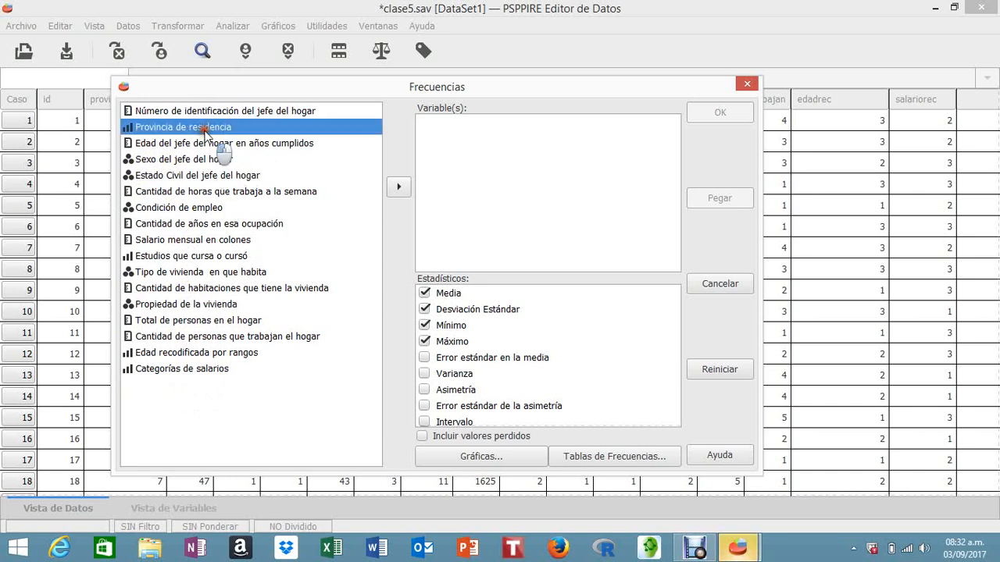
click(398, 187)
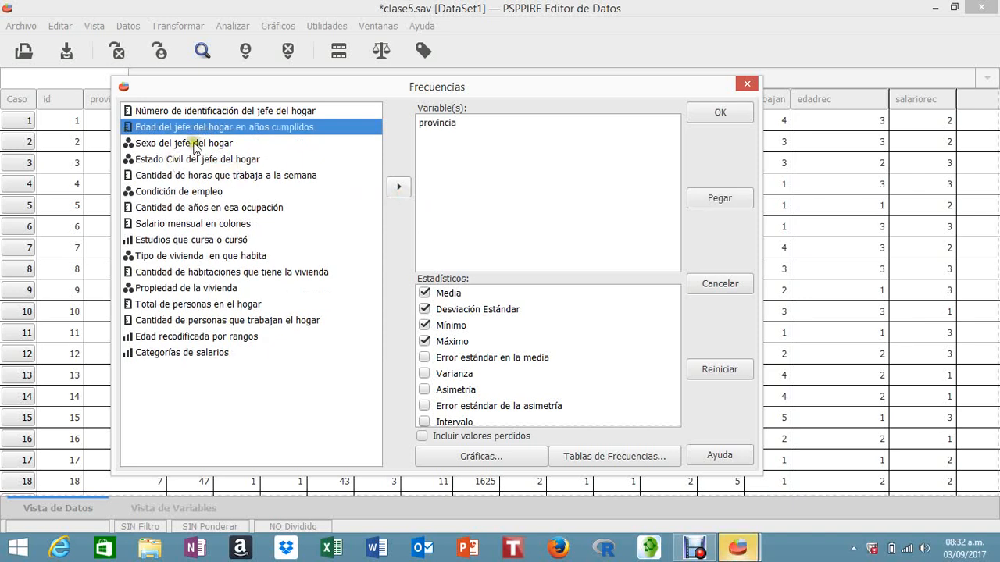
click(191, 142)
click(397, 188)
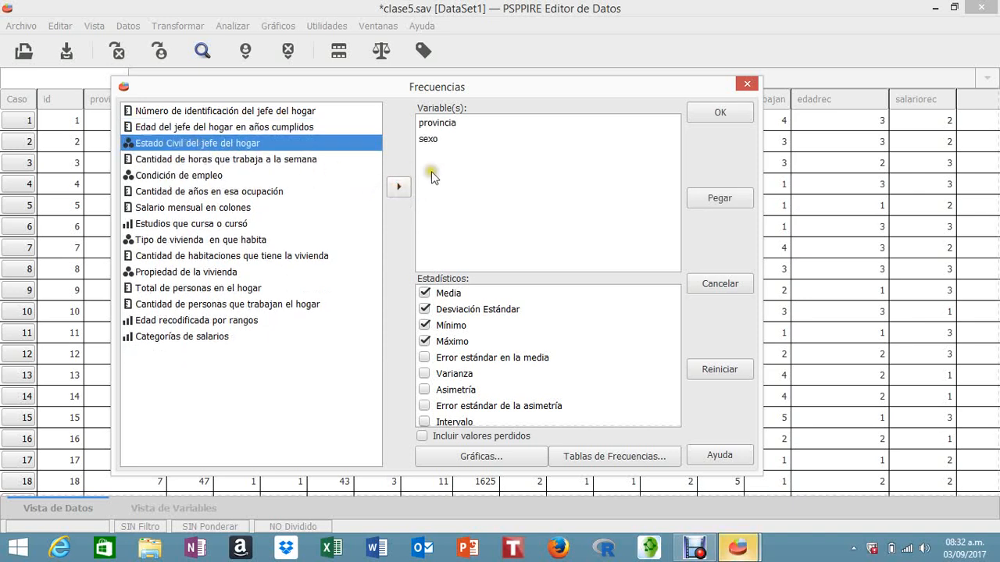
click(396, 189)
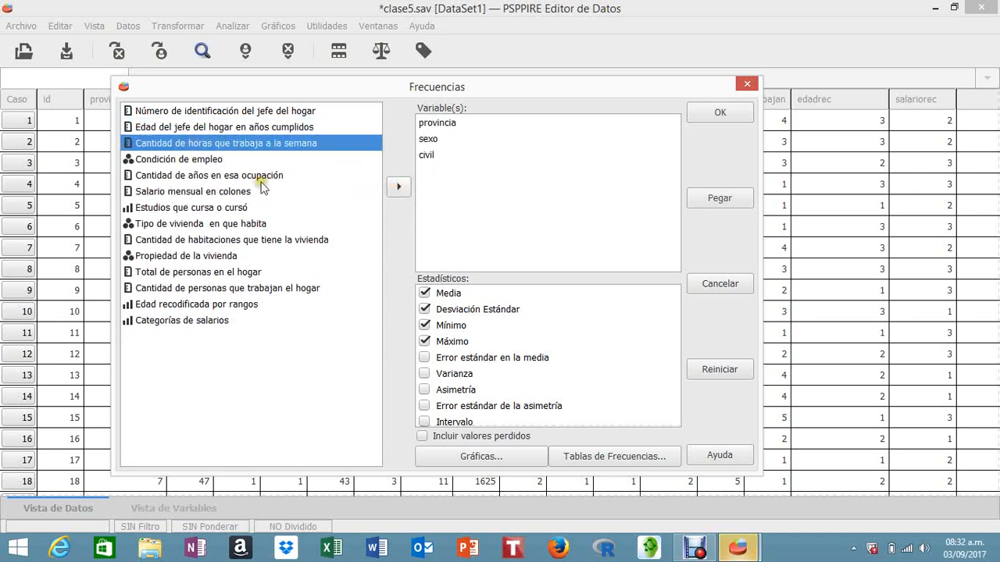
click(191, 160)
click(400, 187)
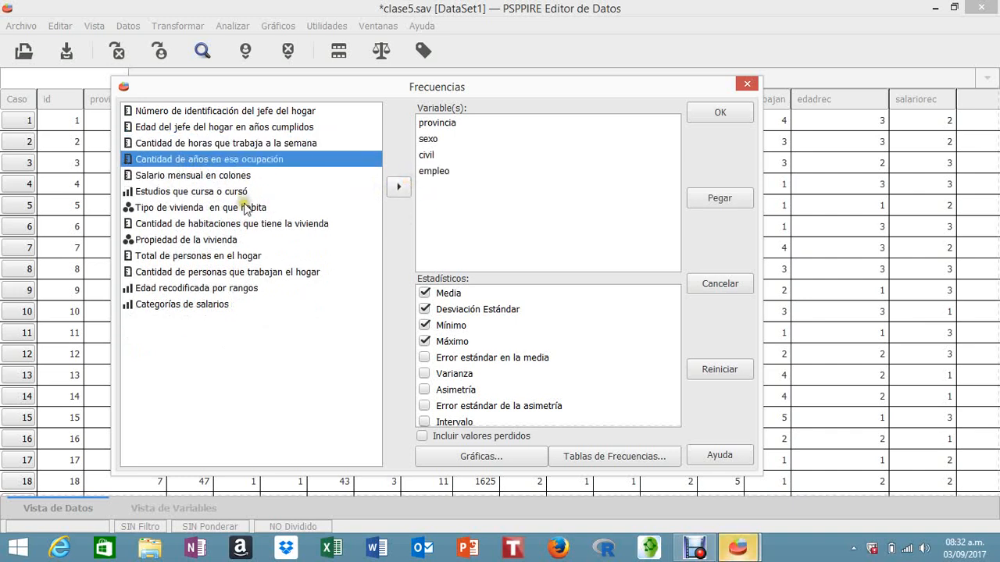
Add the studies, housing type, housing ownership, recoded age and salary category variables to the frequency analysis
click(232, 193)
click(400, 186)
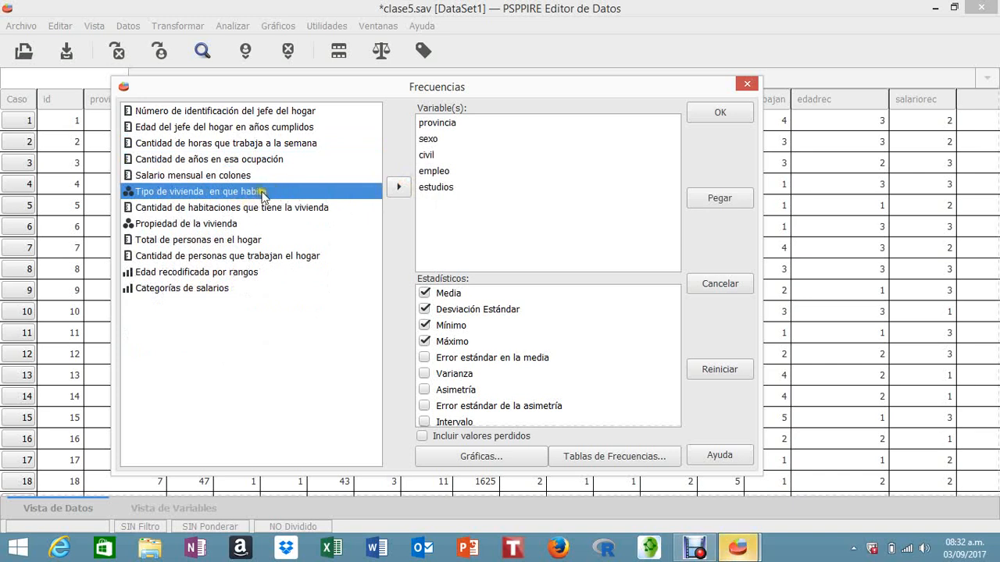
click(398, 186)
click(174, 210)
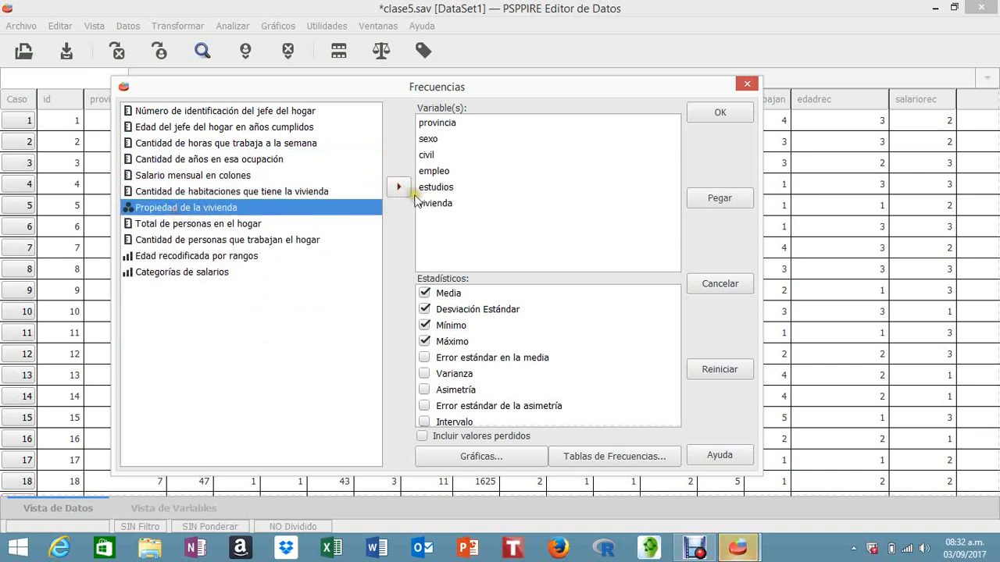
click(399, 186)
click(221, 240)
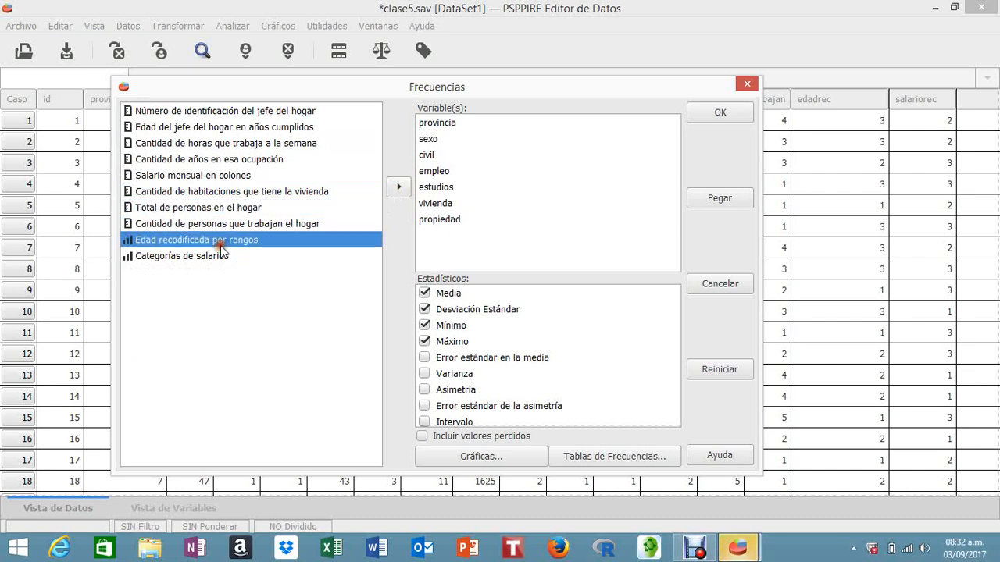
click(398, 187)
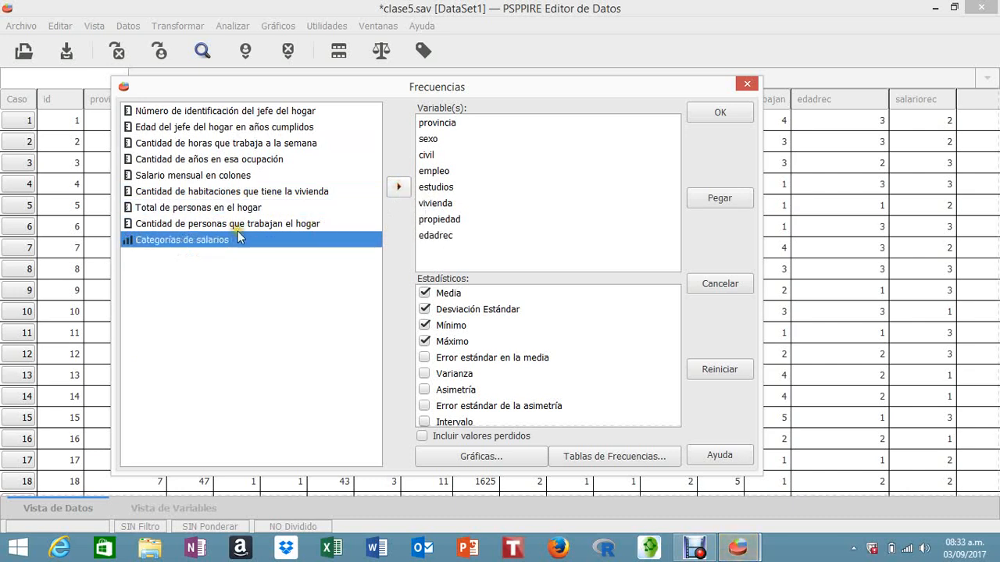
click(398, 186)
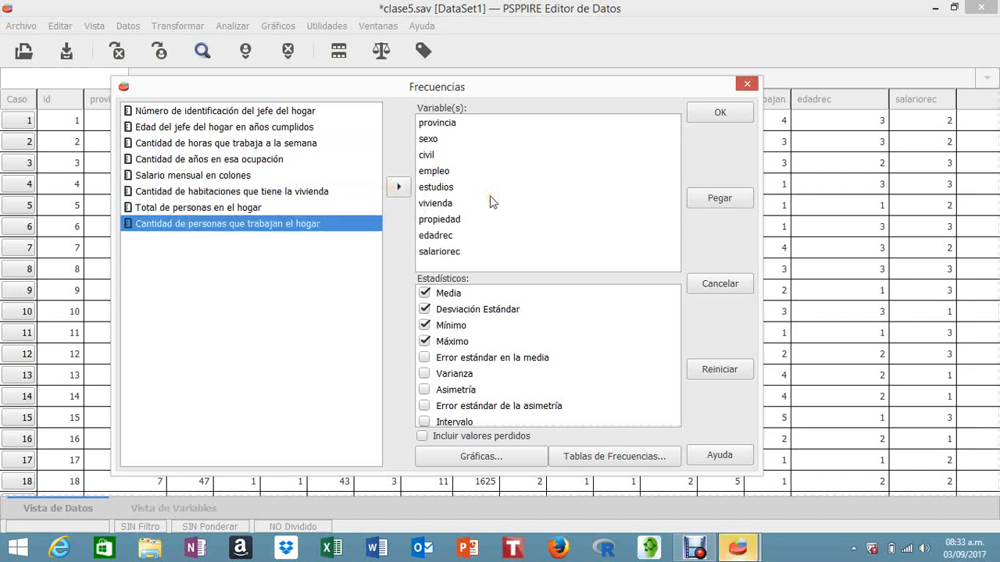
Deselect the Media, Desviación Estándar, Mínimo and Máximo statistics and run the frequency analysis
click(424, 293)
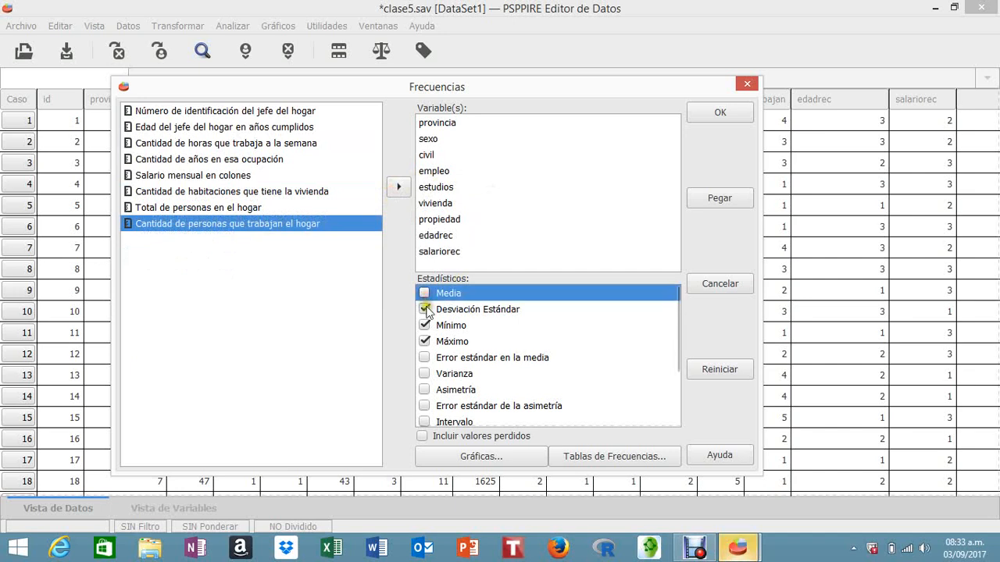
click(425, 310)
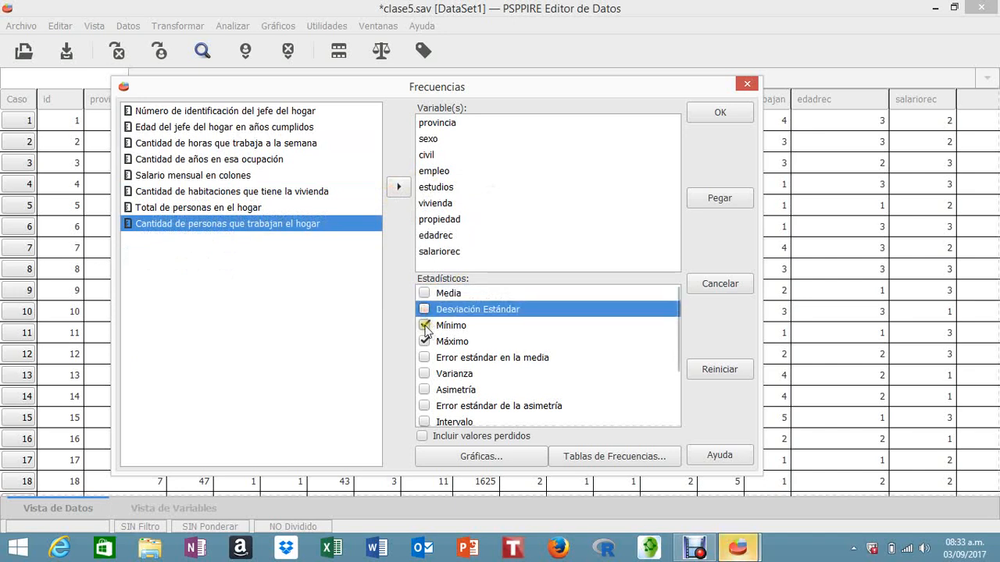
click(424, 326)
click(424, 341)
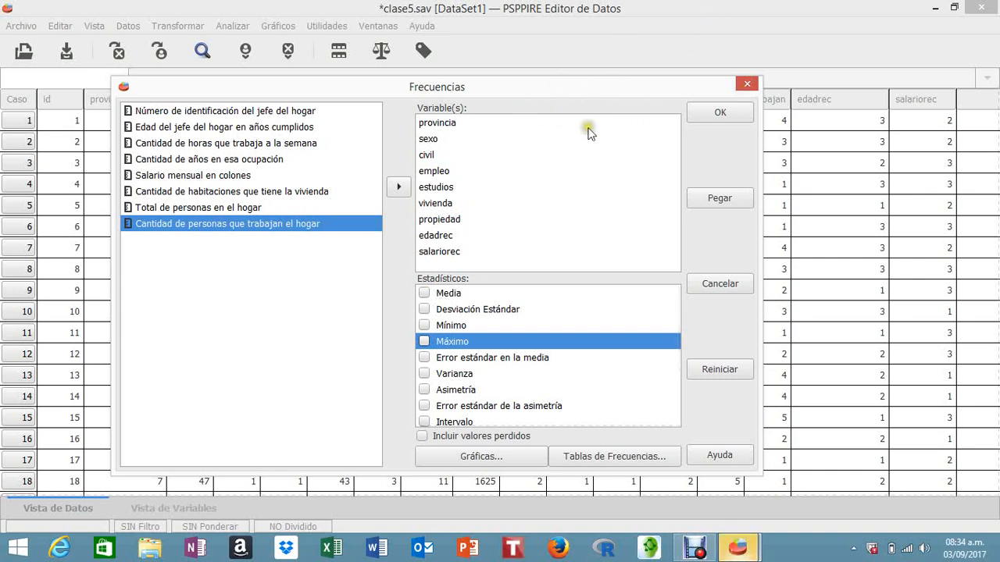
click(720, 114)
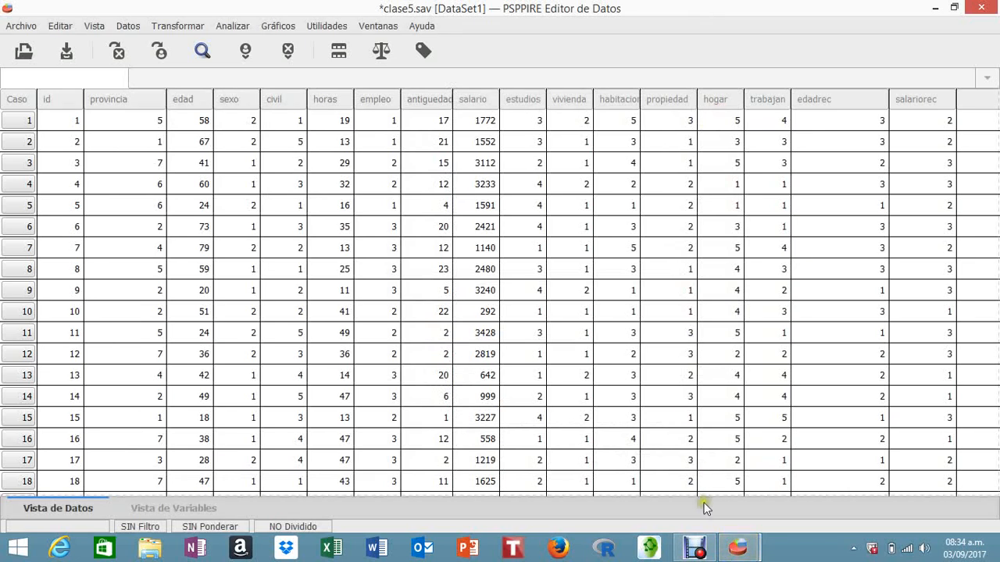
Switch to the results viewer window that holds the frequency output
mouse_move(738, 550)
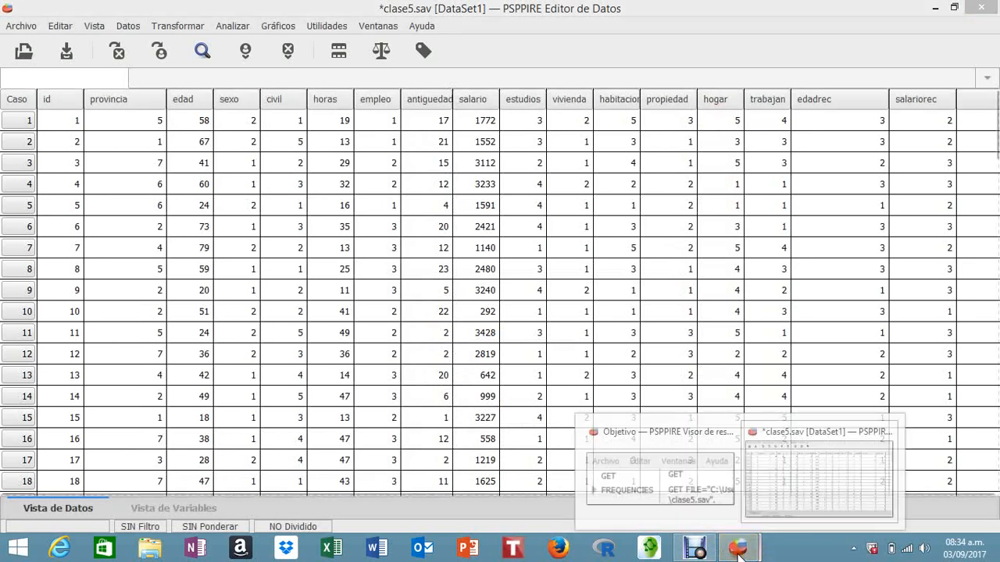
click(783, 475)
mouse_move(748, 551)
click(656, 468)
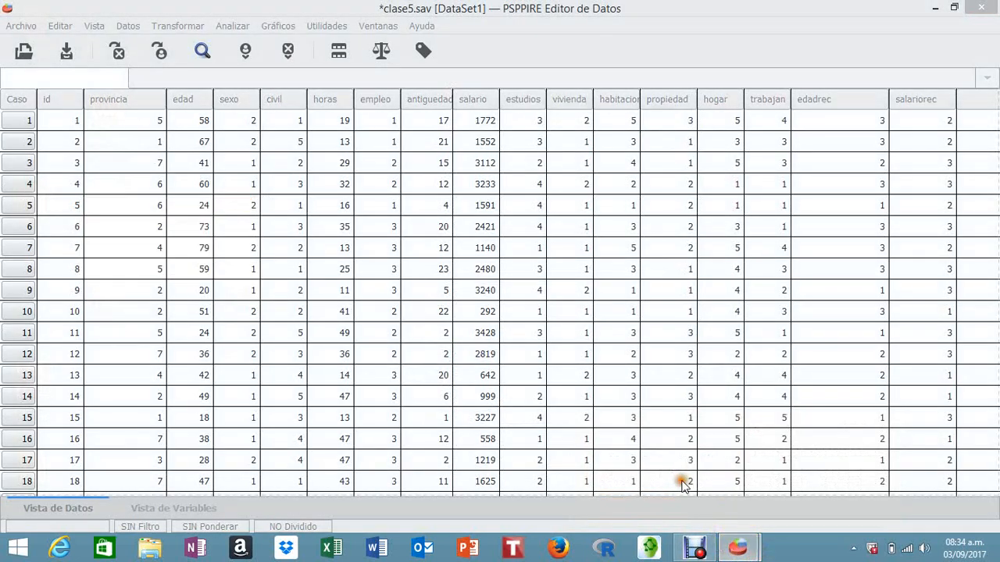
click(207, 205)
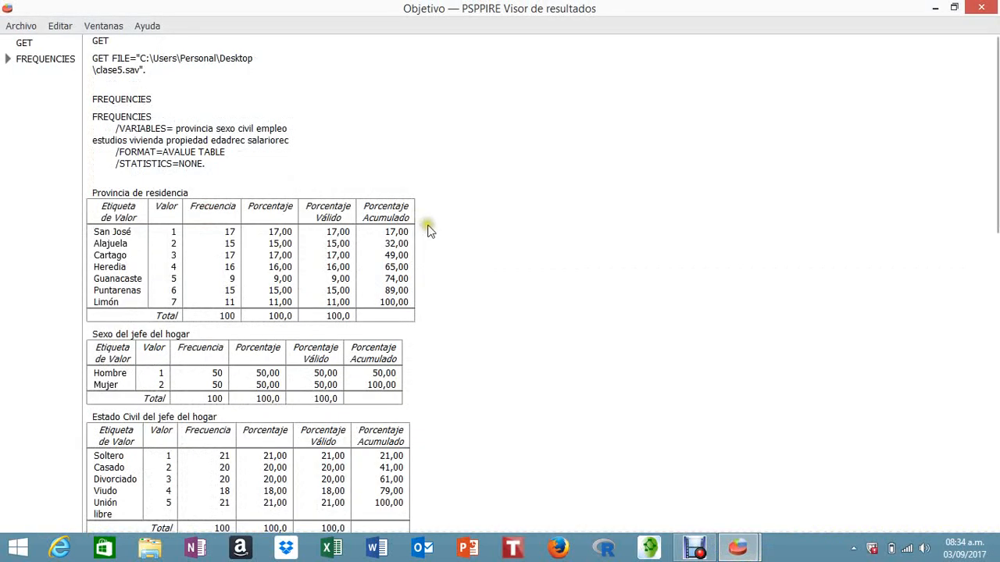
Examine the frequency tables from province of residence to studies, and minimize the results viewer
scroll(338, 227, down, 2)
scroll(338, 227, down, 2)
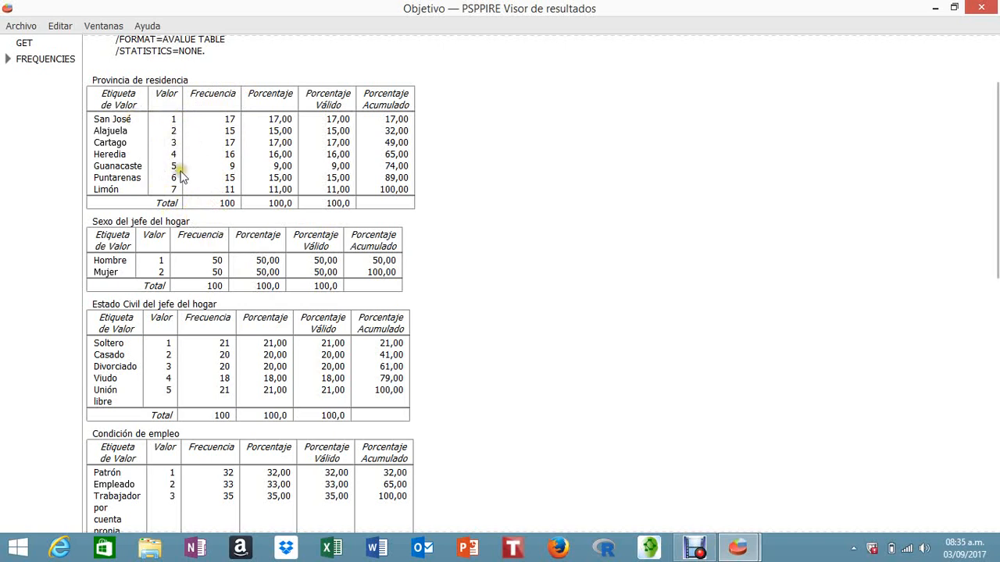
scroll(241, 198, down, 2)
scroll(240, 198, down, 2)
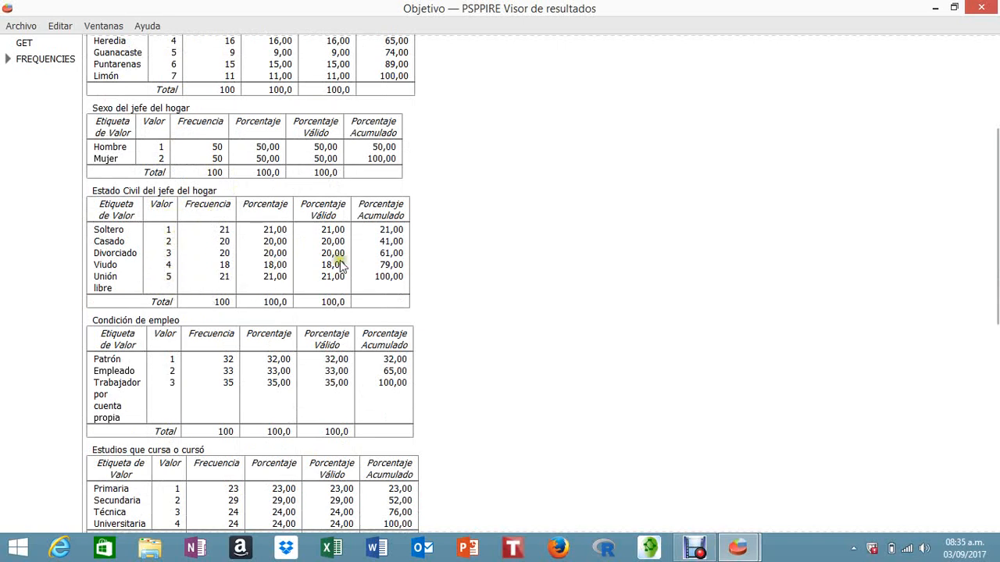
scroll(519, 305, up, 5)
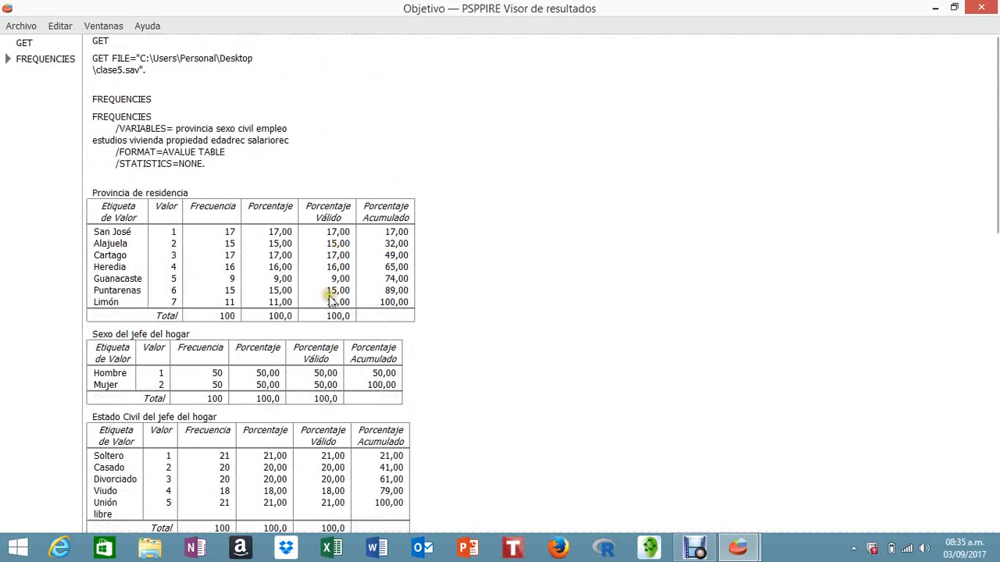
scroll(329, 299, down, 3)
scroll(329, 297, up, 3)
click(935, 7)
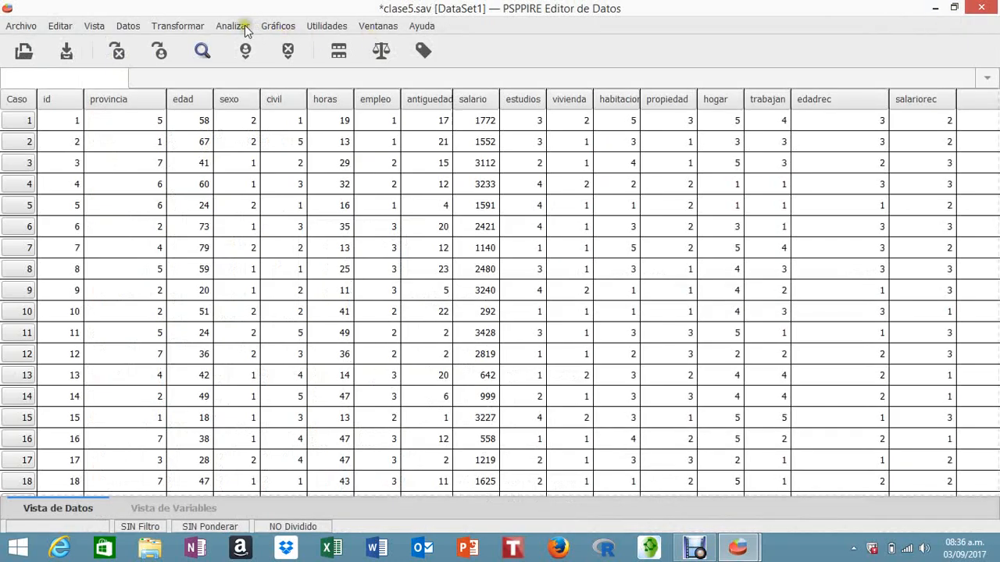
Rerun the frequency analysis on the same variables with the tables ordered by Frecuencia Descendente
click(247, 26)
mouse_move(253, 42)
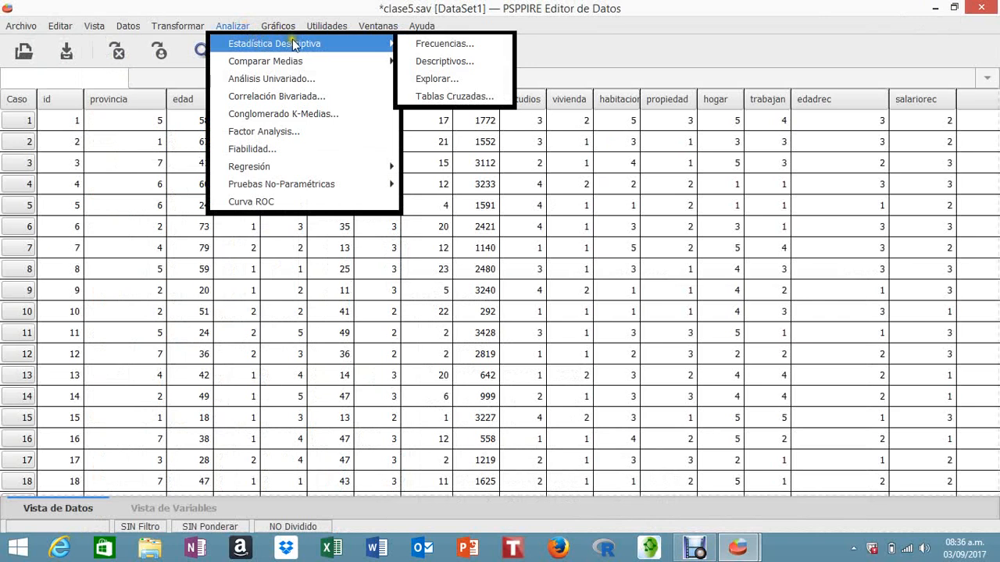
click(425, 47)
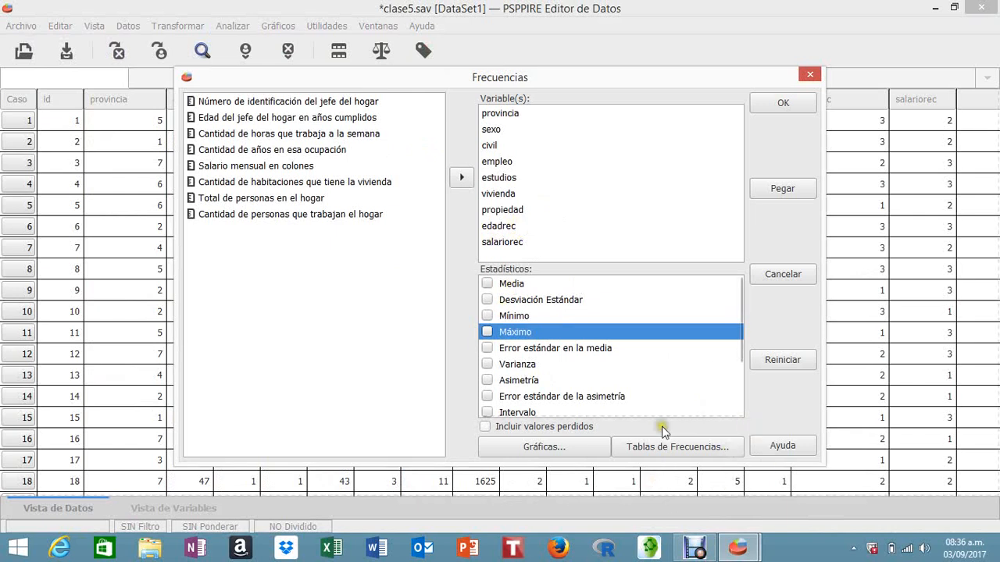
click(686, 453)
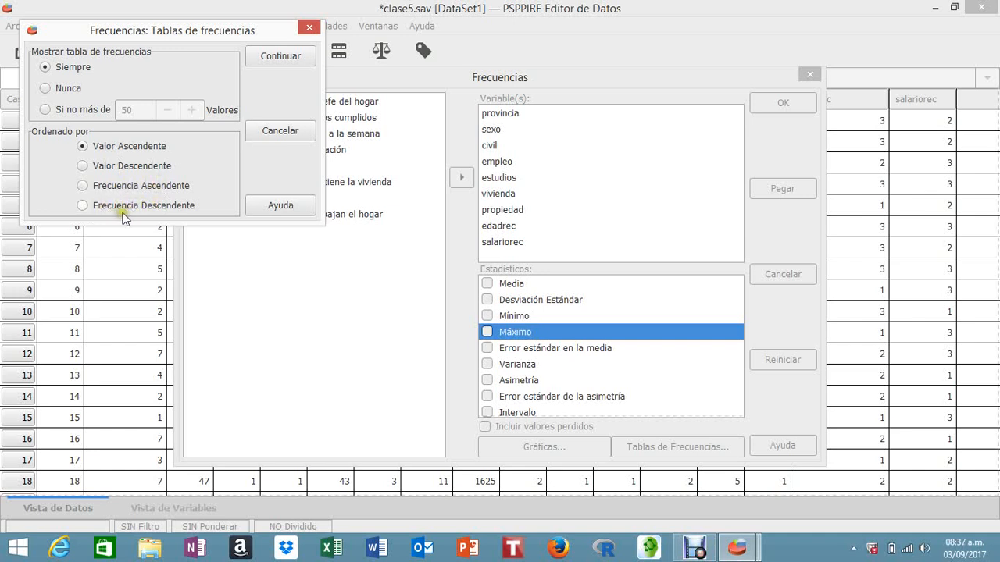
click(82, 206)
click(279, 58)
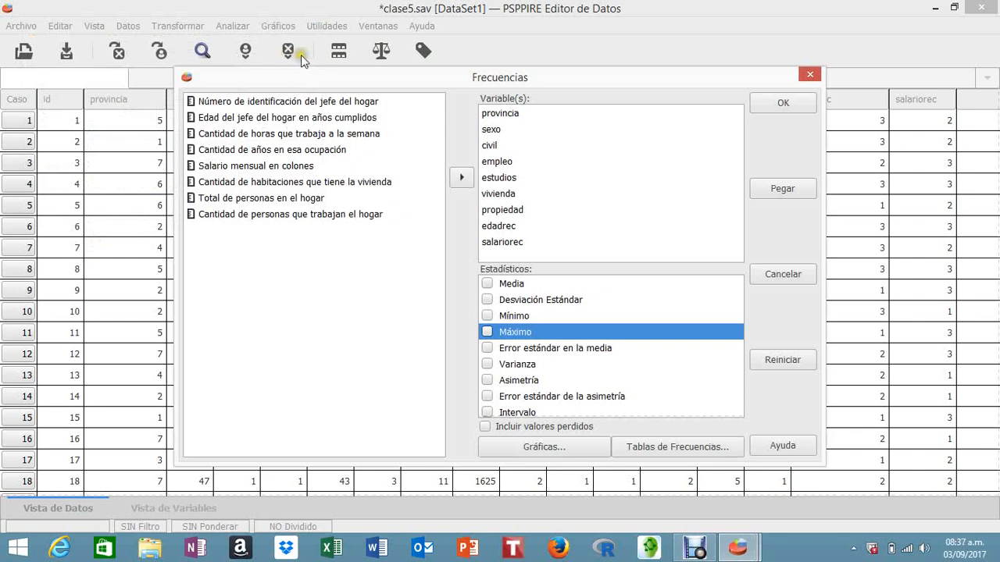
click(777, 103)
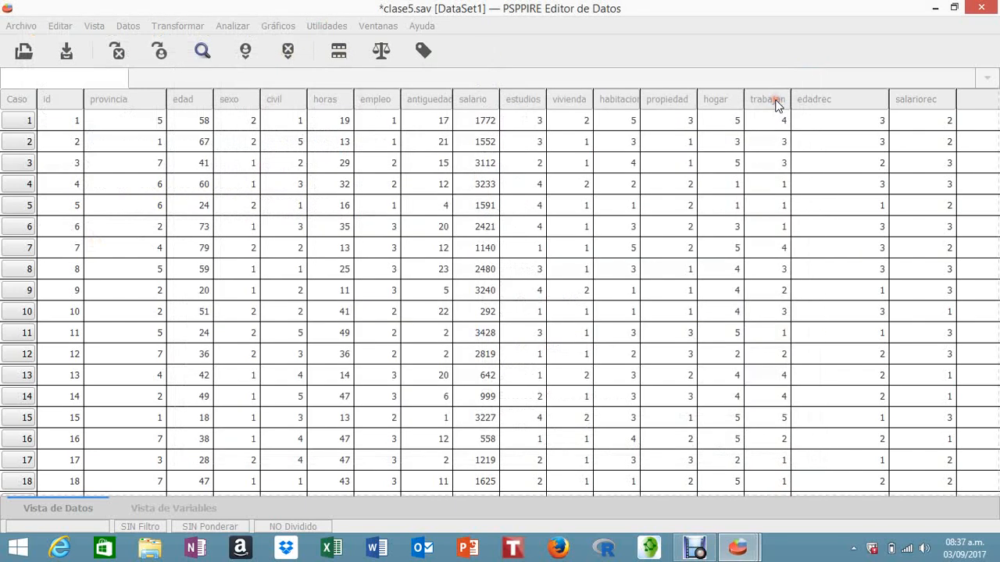
Return to the results viewer and look through the newly sorted frequency tables down to the salary categories
mouse_move(738, 548)
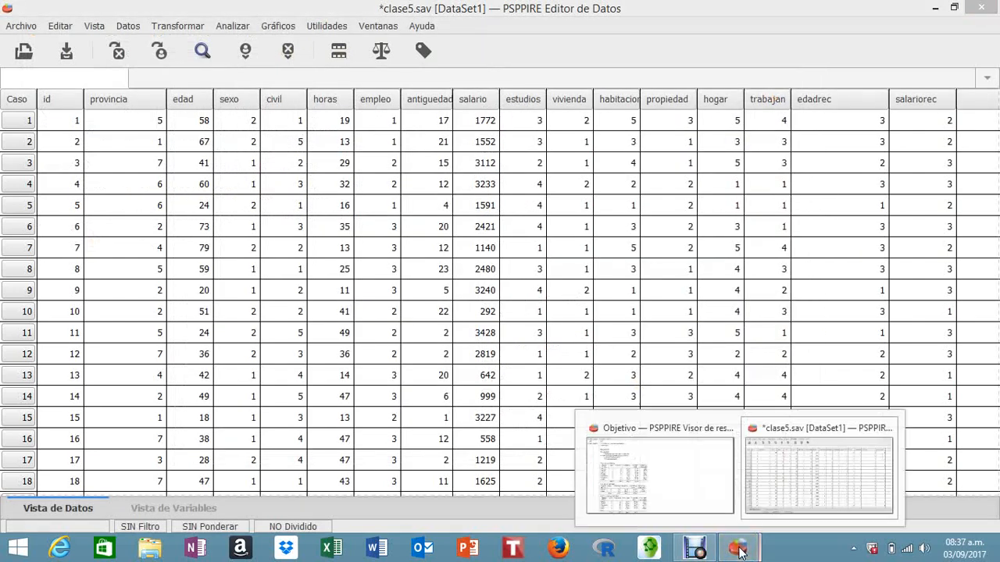
click(688, 503)
scroll(730, 245, down, 3)
scroll(730, 245, down, 4)
drag(996, 237, 972, 495)
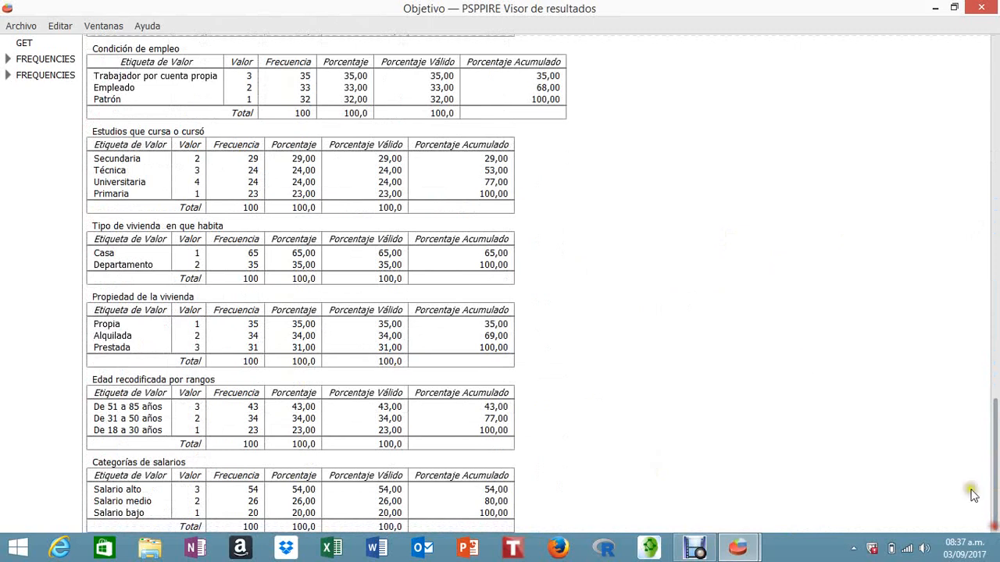
scroll(670, 330, up, 5)
scroll(350, 154, up, 2)
Compare the ascending-value output with the descending-frequency output by jumping between the two FREQUENCIES results
click(29, 75)
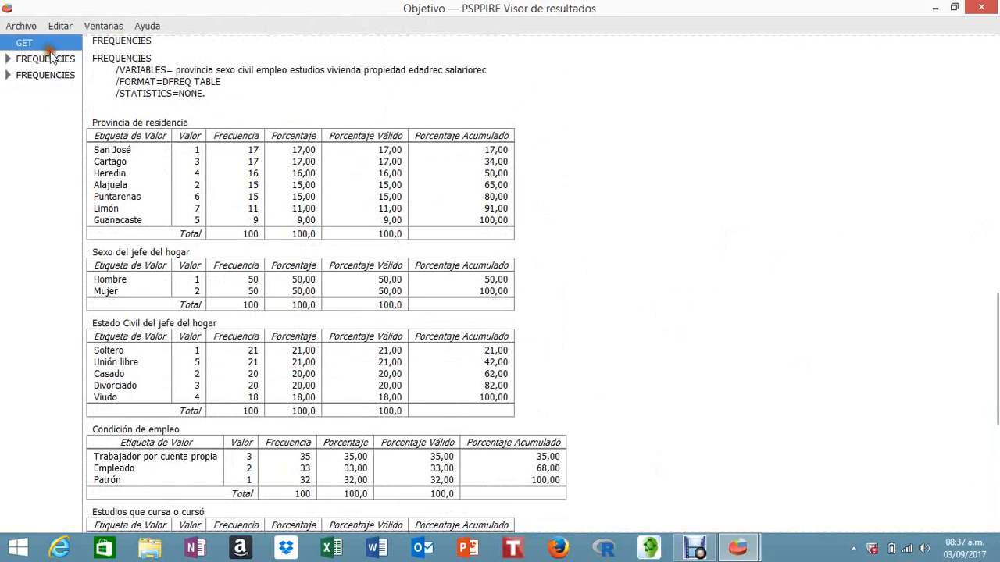
click(45, 59)
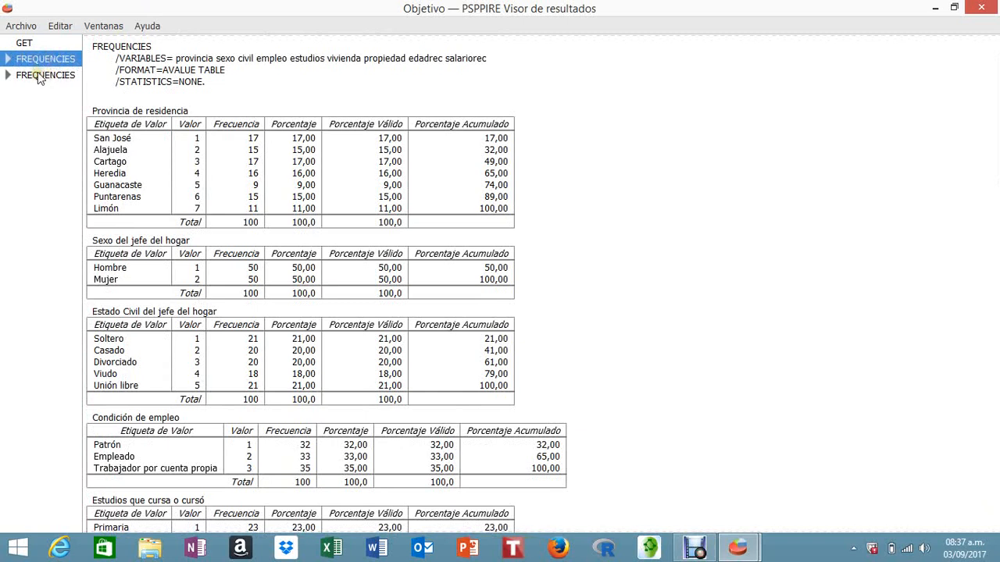
click(38, 75)
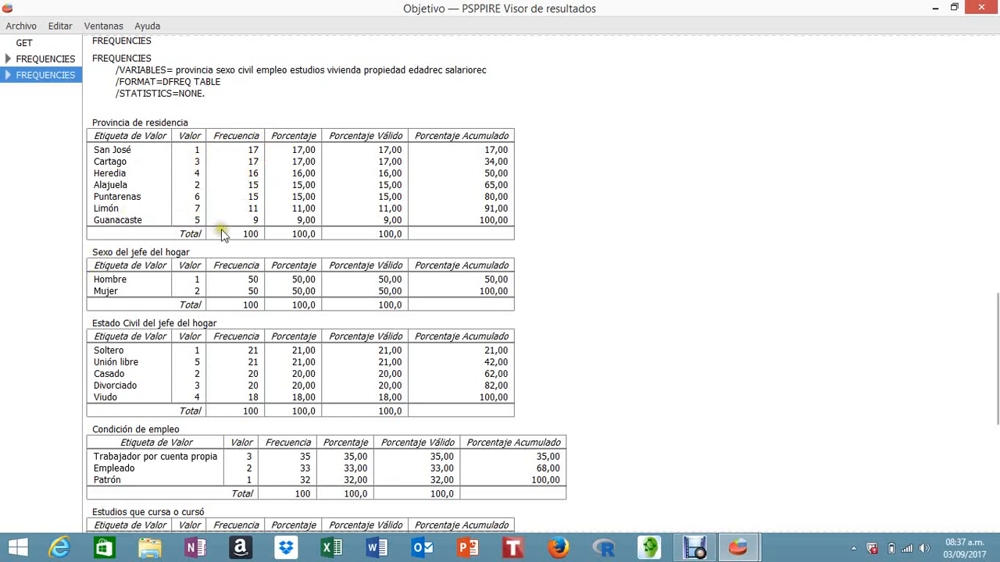
Examine the descending-frequency tables from province of residence to salary categories, checking them against the end of the ascending-value output
scroll(313, 232, down, 3)
scroll(312, 244, down, 4)
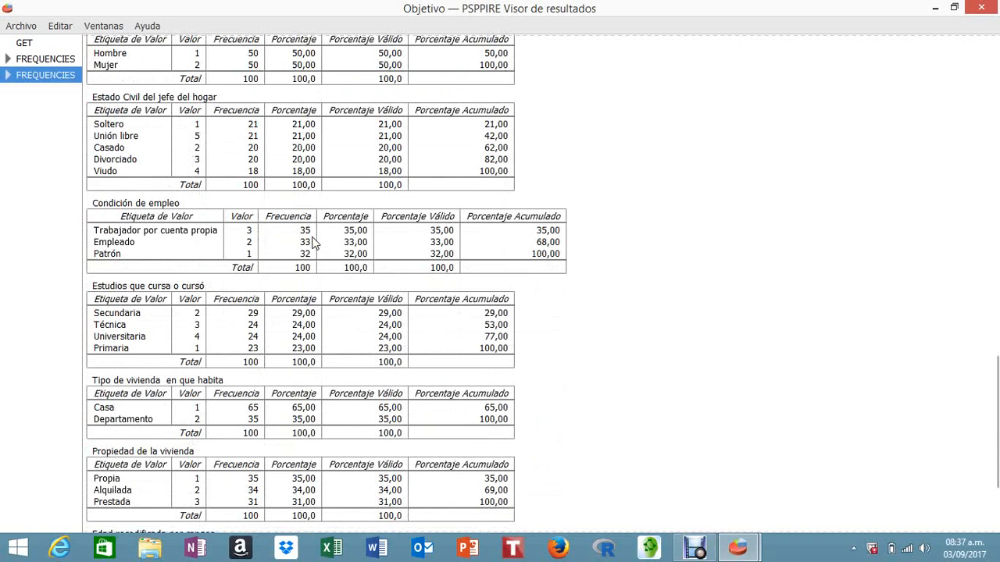
scroll(312, 243, down, 1)
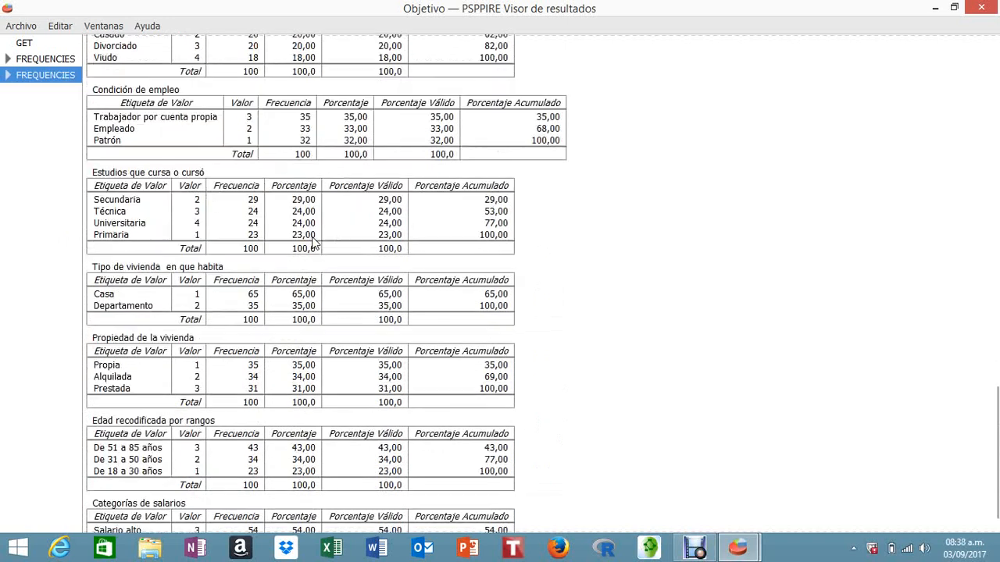
scroll(312, 244, down, 1)
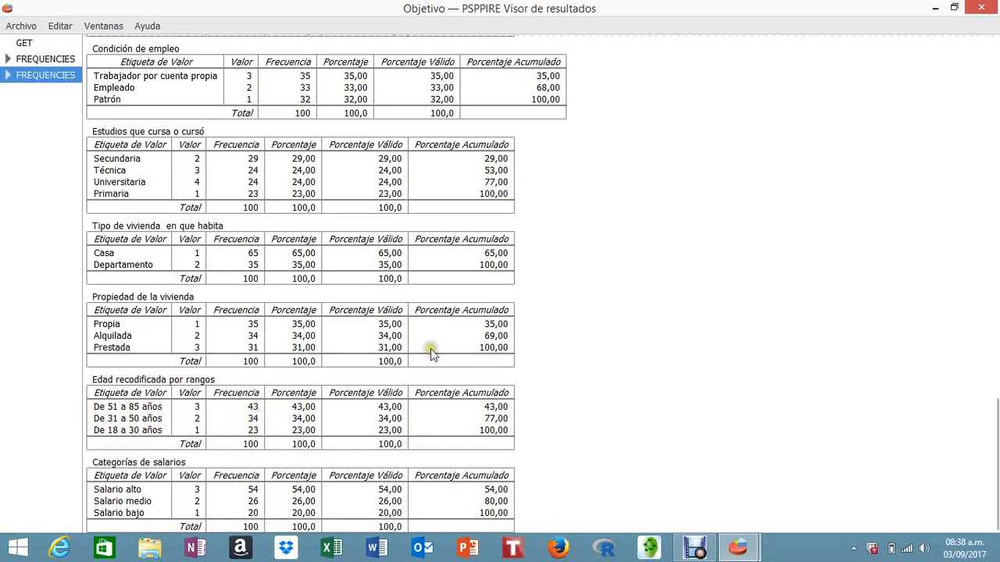
scroll(545, 360, up, 4)
scroll(549, 360, up, 12)
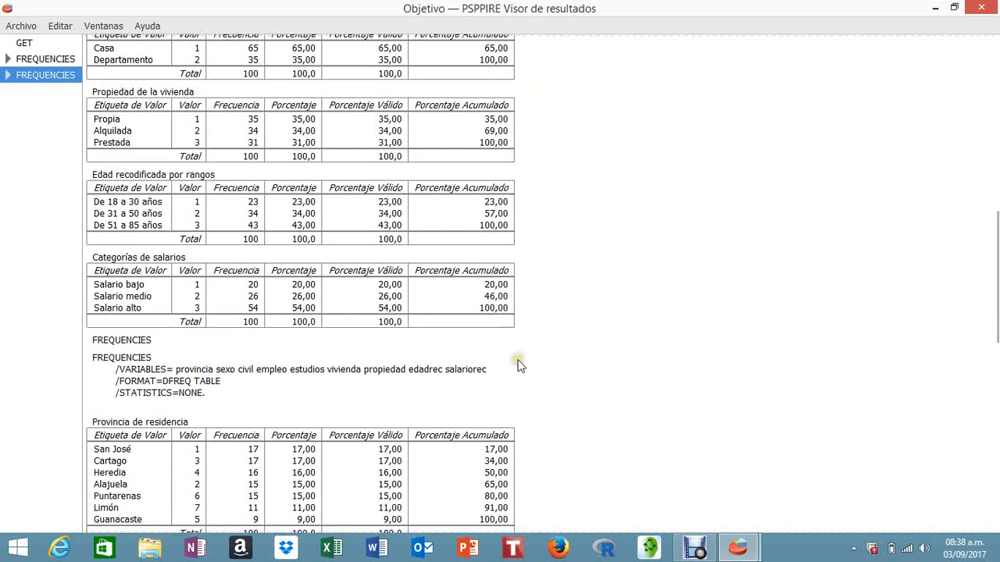
scroll(519, 366, down, 4)
scroll(521, 366, down, 3)
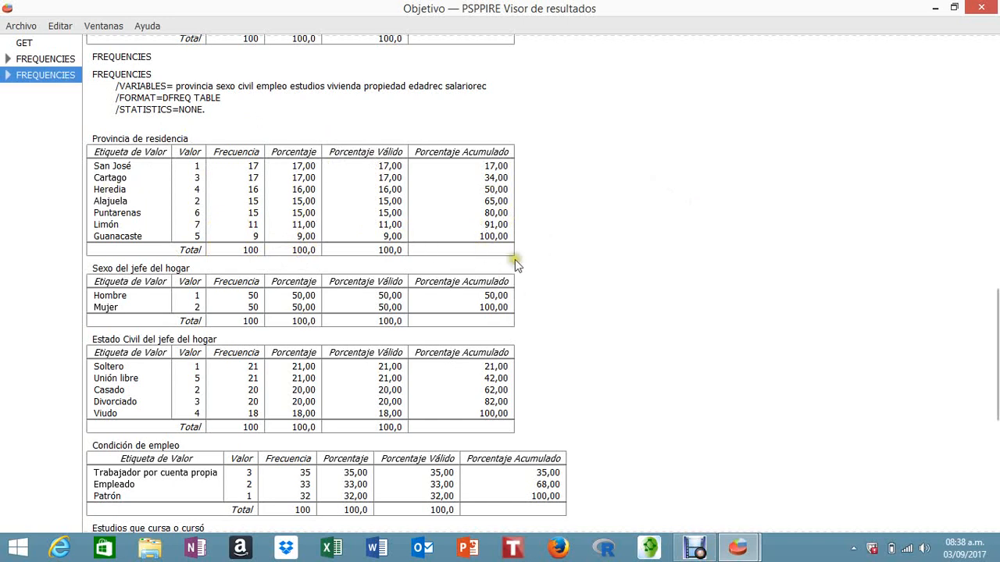
scroll(861, 101, down, 1)
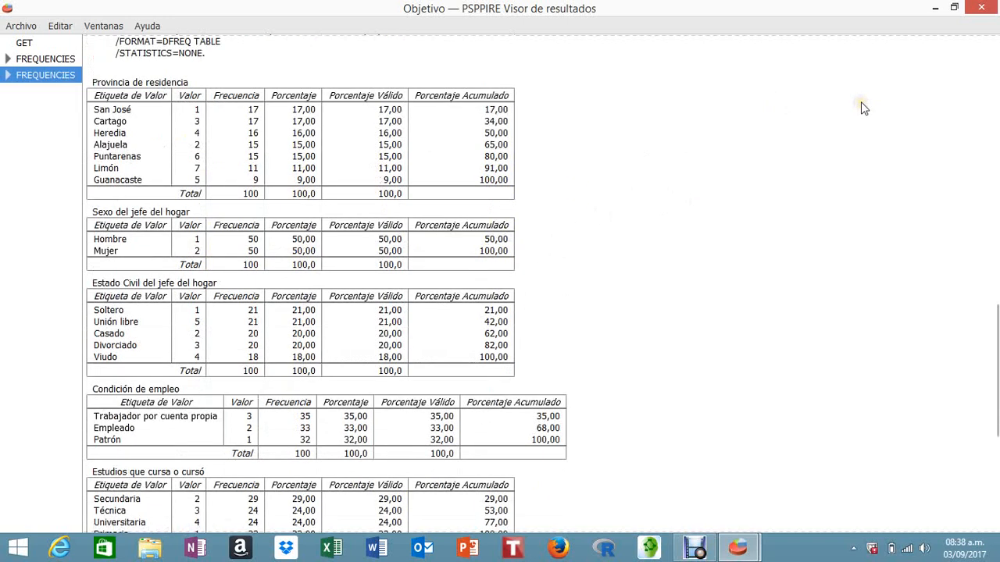
scroll(861, 102, down, 1)
Return to the data editor, reset the Frecuencias analysis and add hogar and trabajan as its variables
click(936, 7)
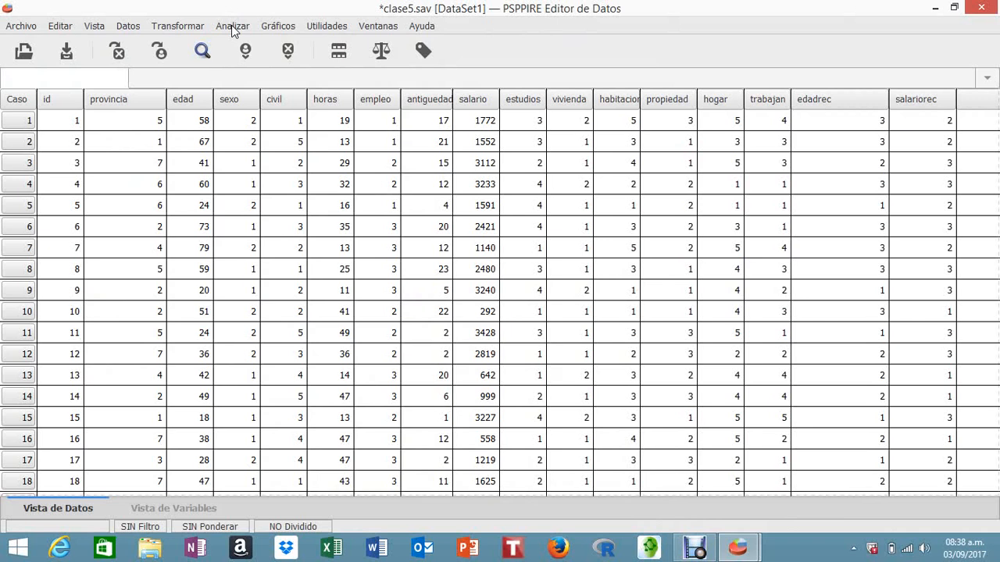
click(232, 26)
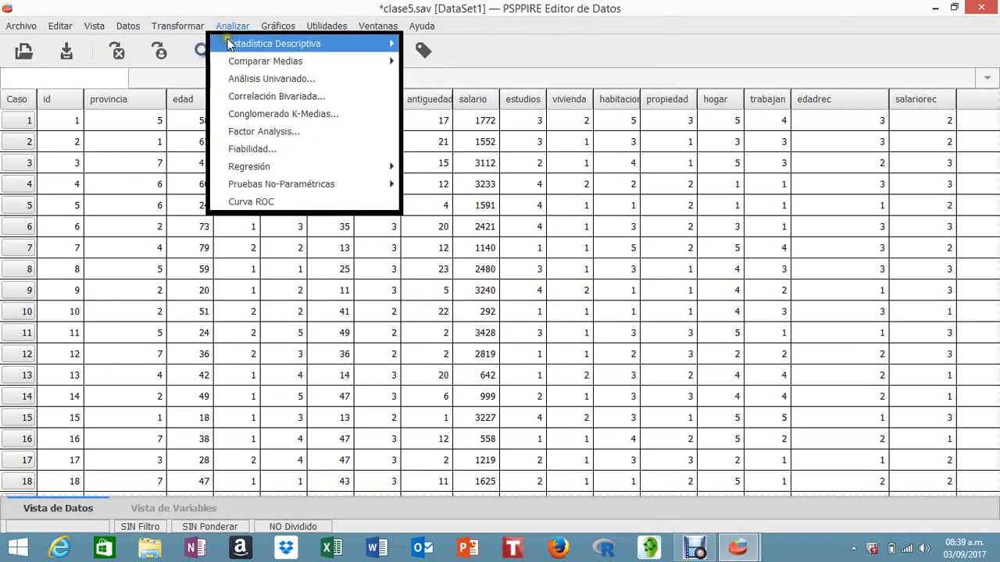
mouse_move(228, 45)
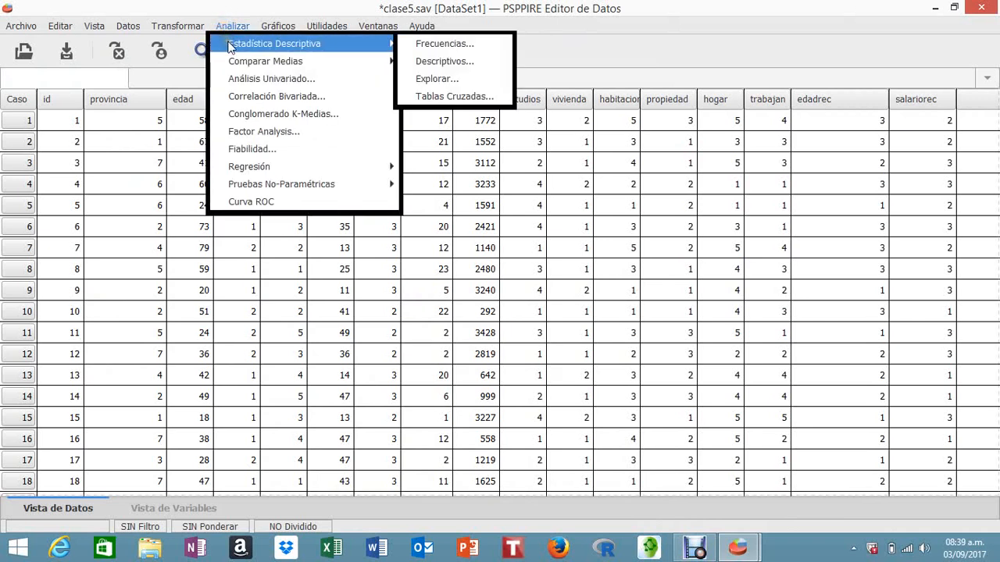
click(434, 46)
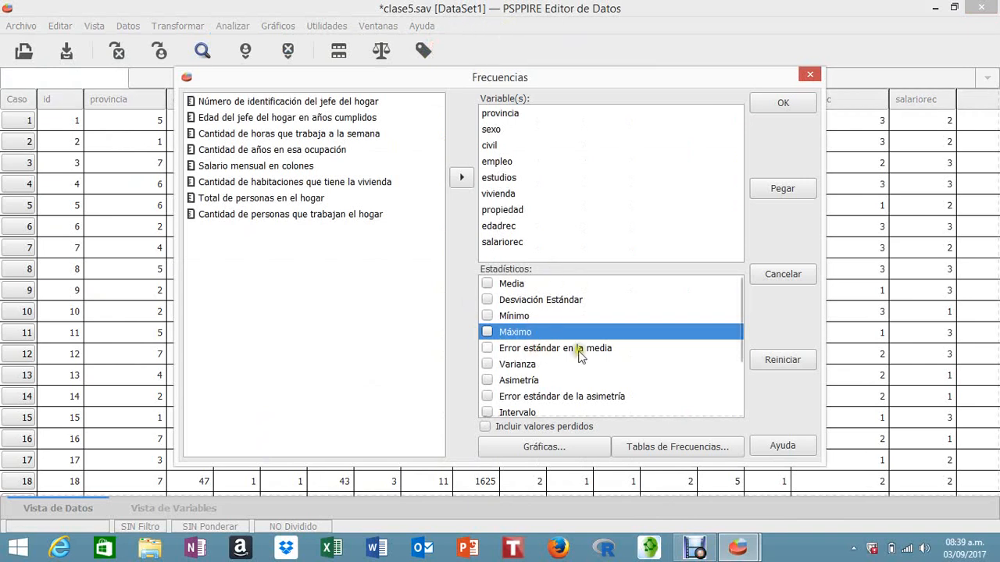
click(792, 361)
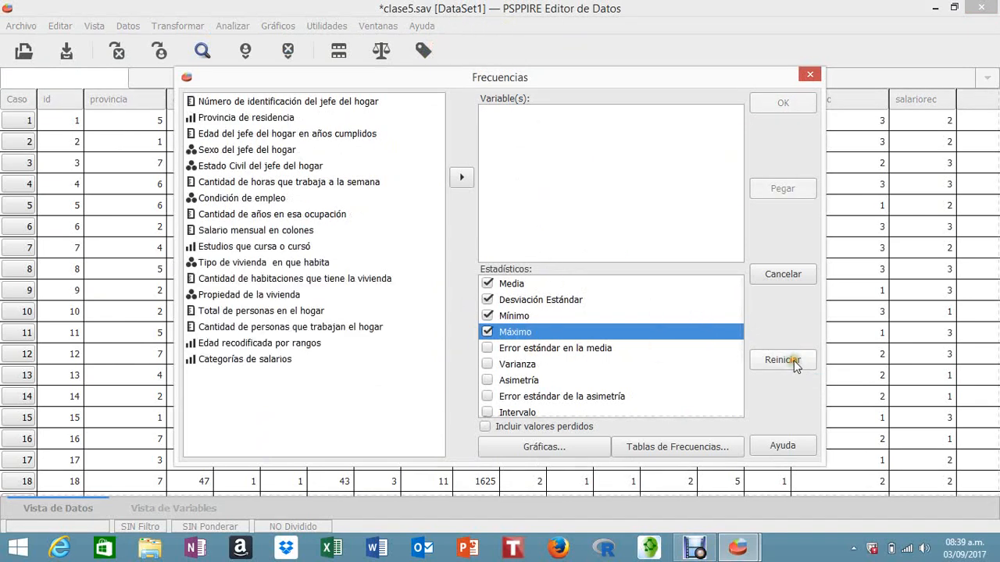
drag(473, 74, 422, 50)
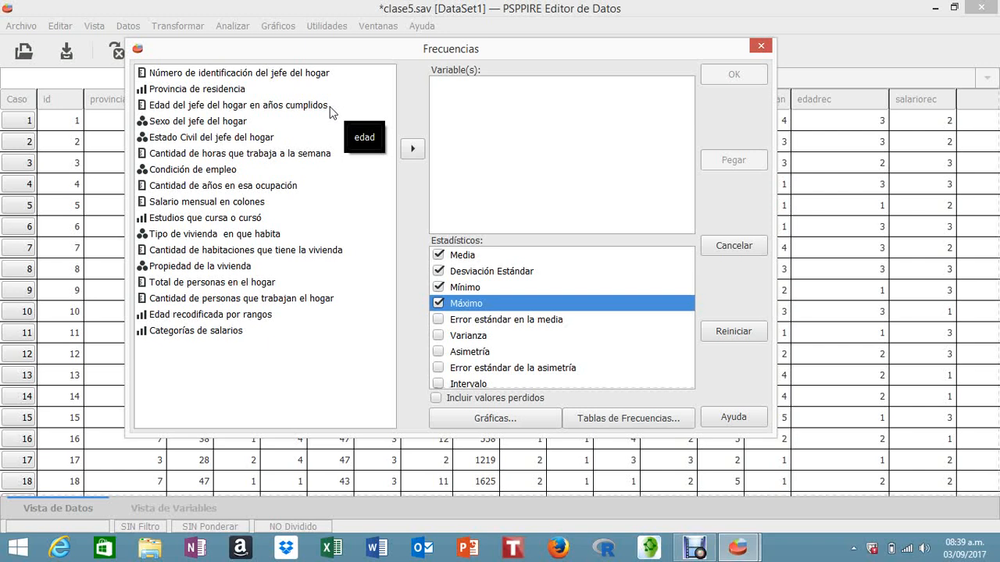
click(231, 282)
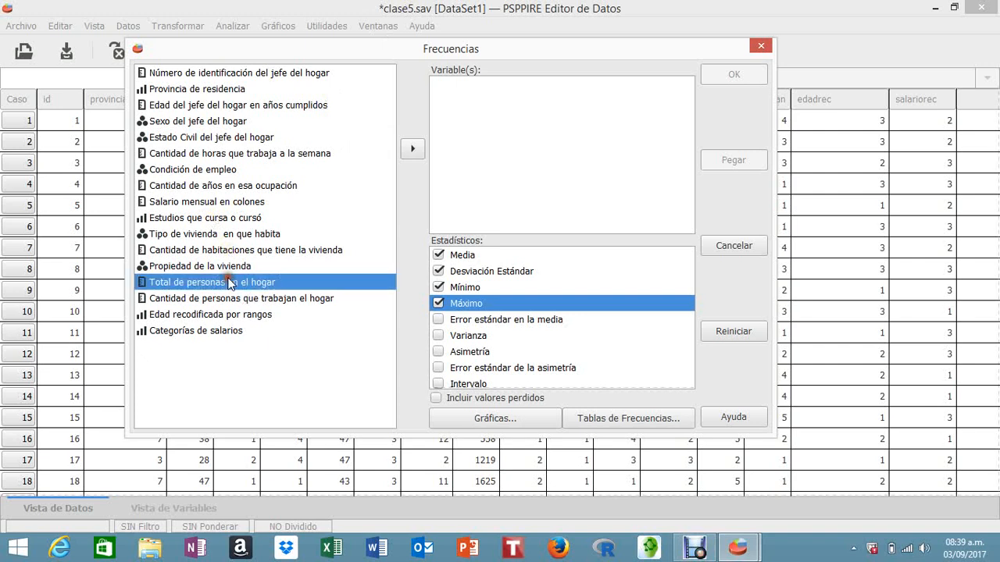
click(413, 151)
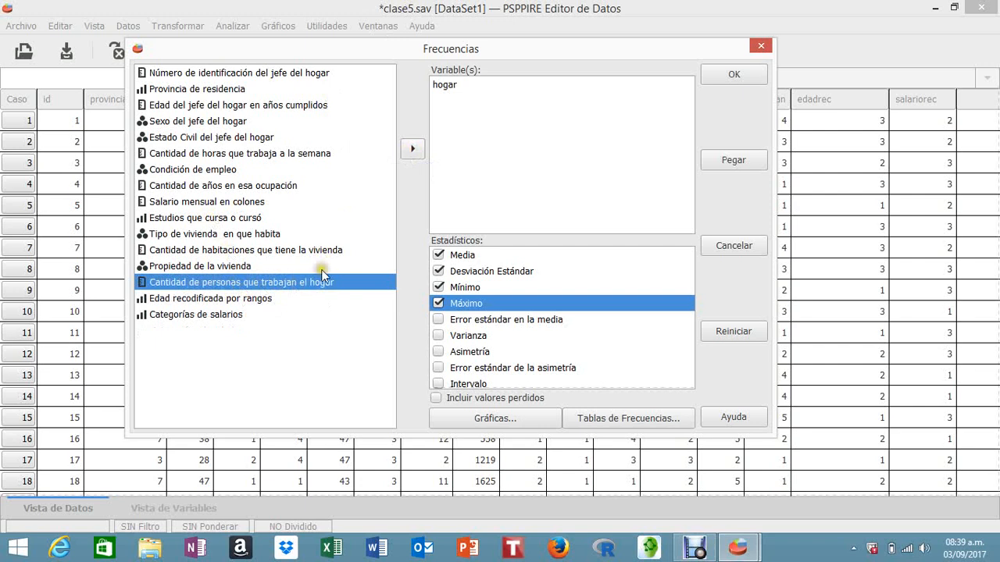
click(413, 148)
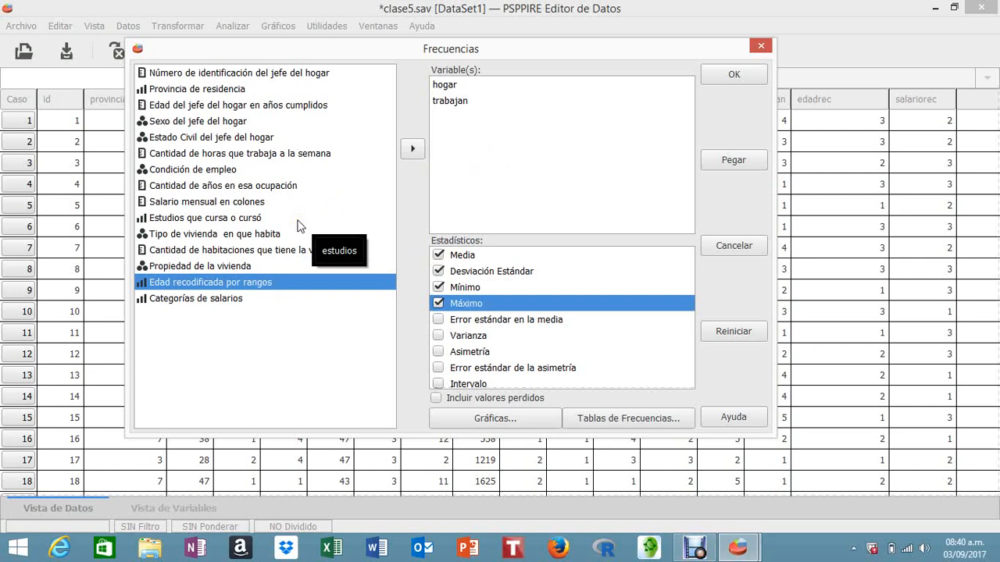
Order the frequency tables by Valor Ascendente and run the analysis for hogar and trabajan
click(615, 421)
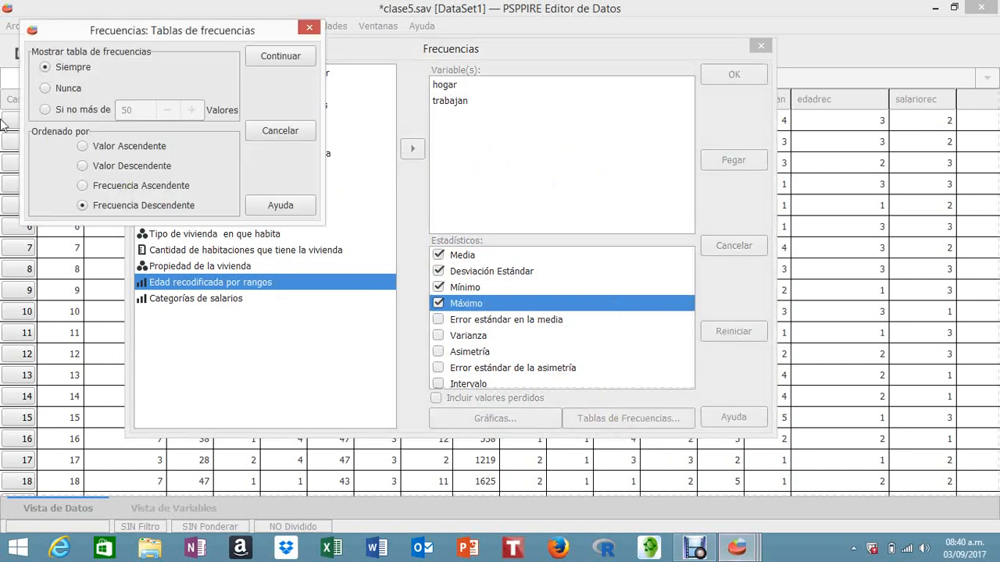
click(111, 168)
click(107, 146)
click(278, 57)
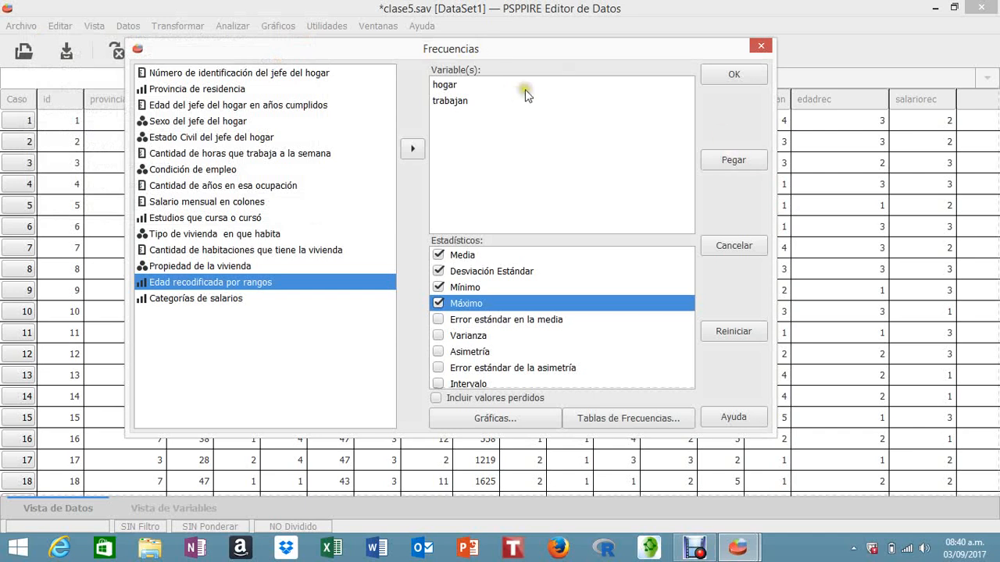
click(734, 72)
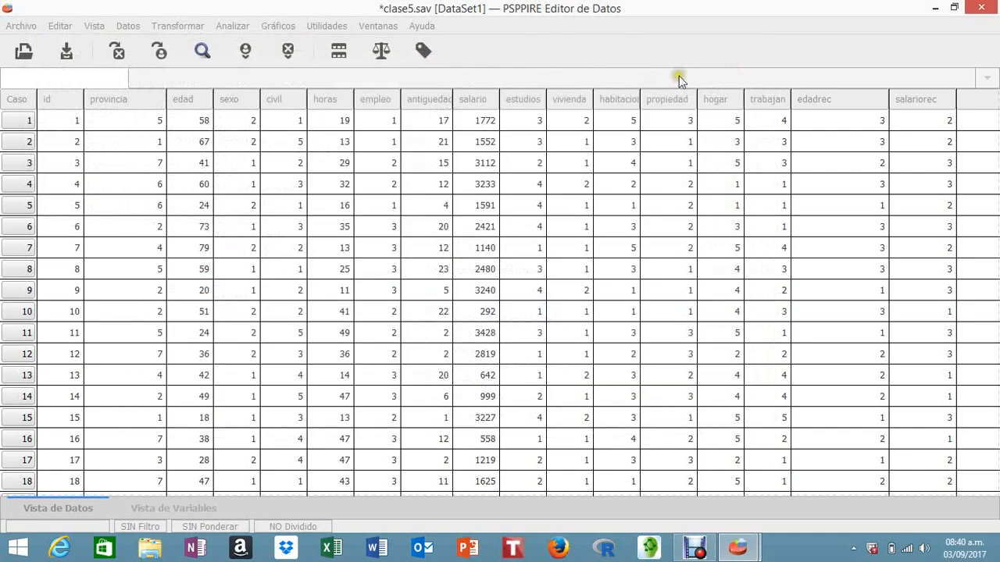
Switch to the results viewer and examine the frequency and statistics tables for hogar and trabajan
mouse_move(746, 551)
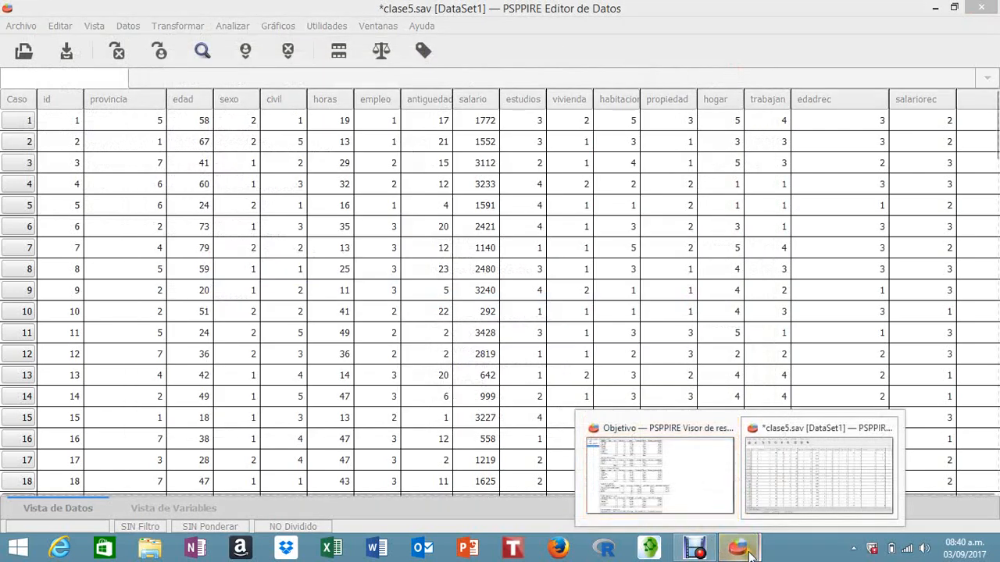
click(687, 522)
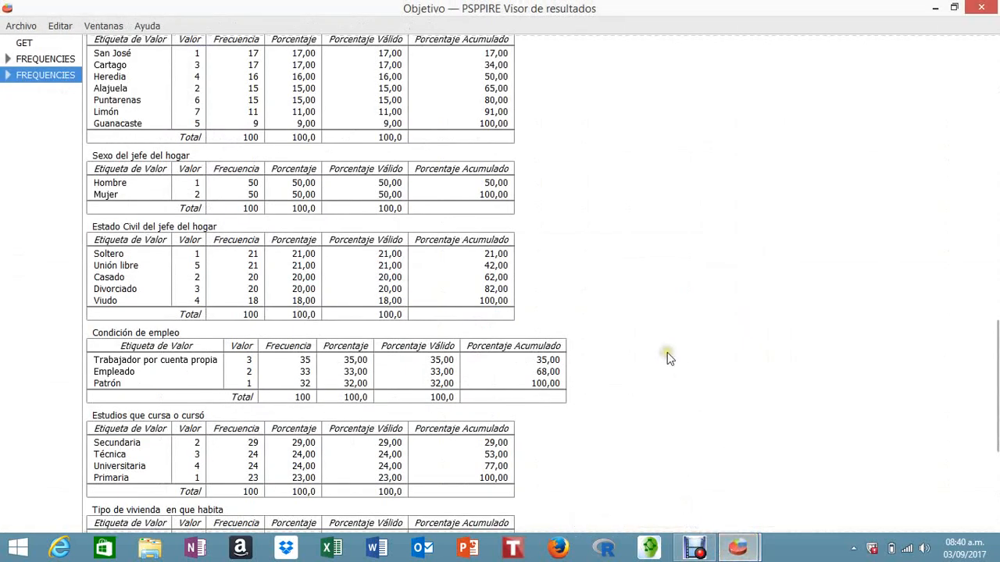
scroll(667, 356, down, 5)
scroll(668, 360, down, 10)
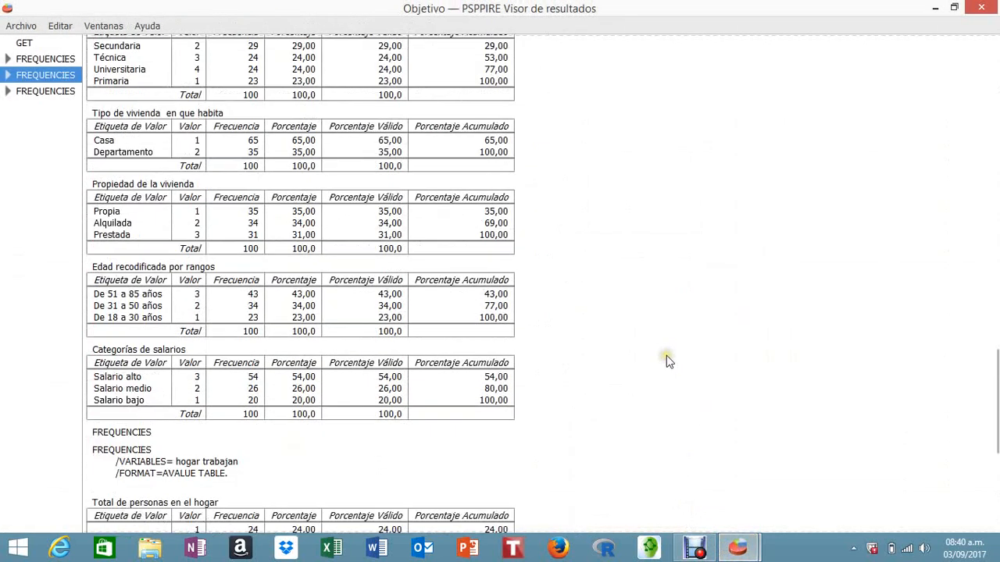
scroll(668, 363, down, 3)
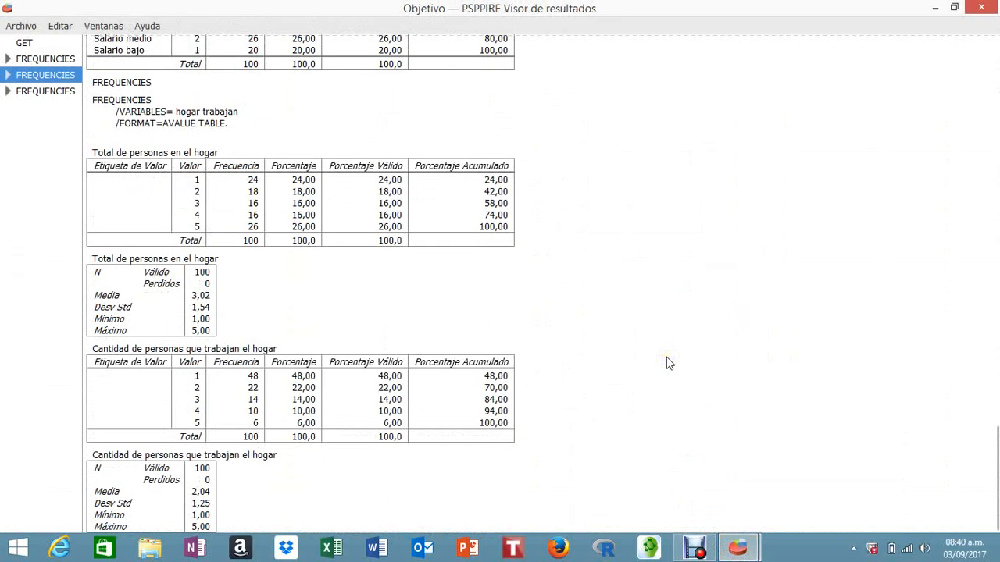
click(21, 92)
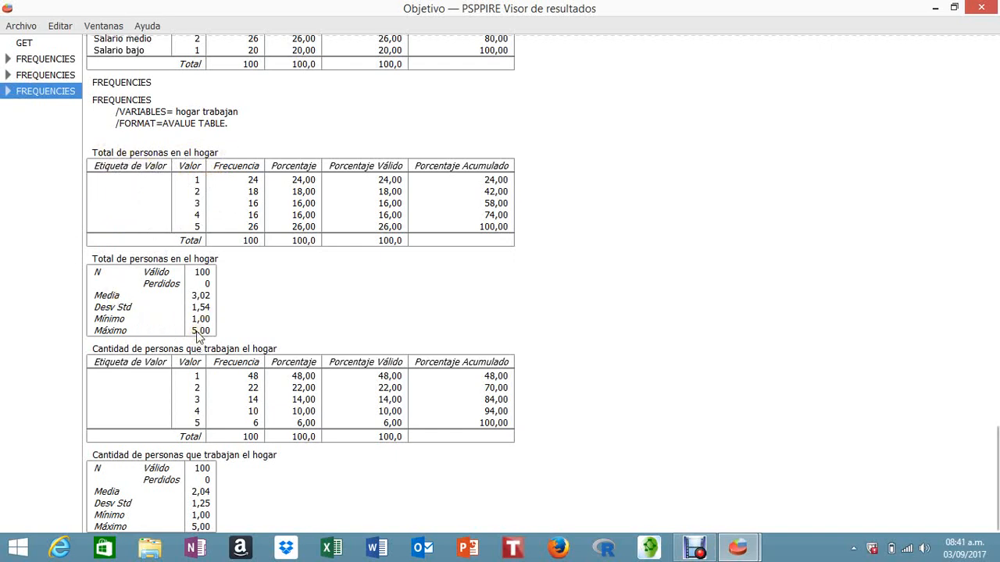
click(254, 297)
Review the first FREQUENCIES output, looking over its tables from province of residence to housing type
click(57, 60)
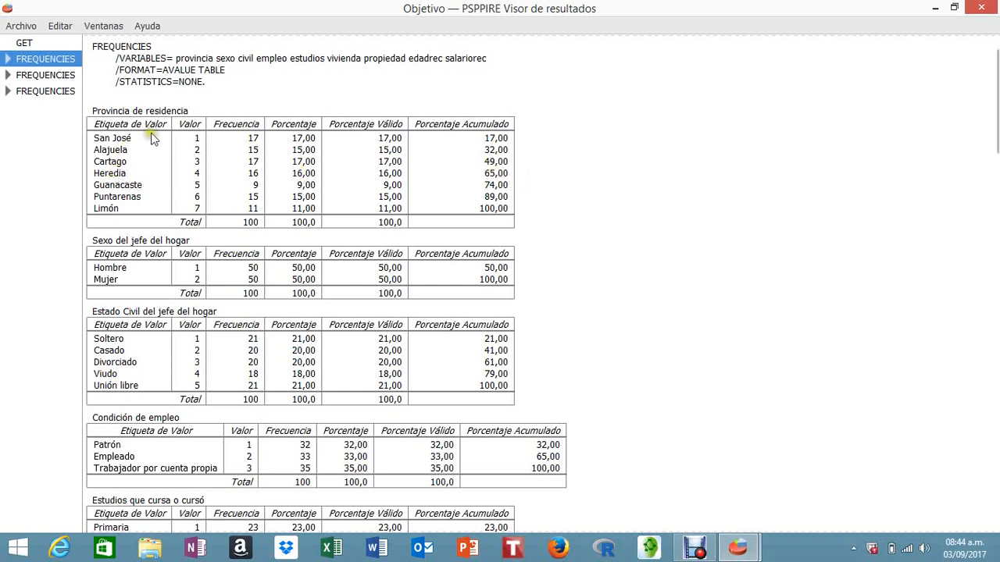
scroll(781, 259, down, 3)
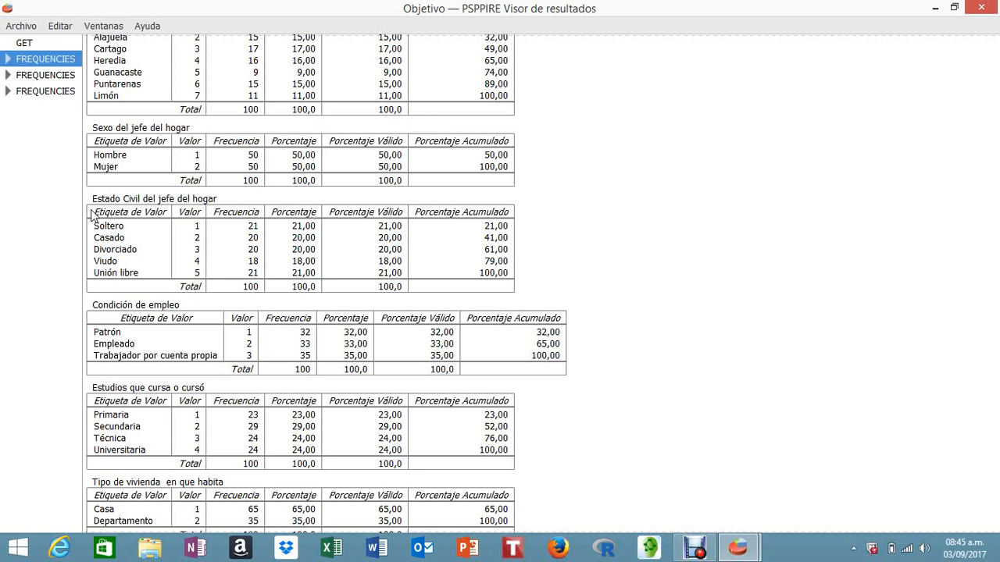
scroll(437, 178, up, 3)
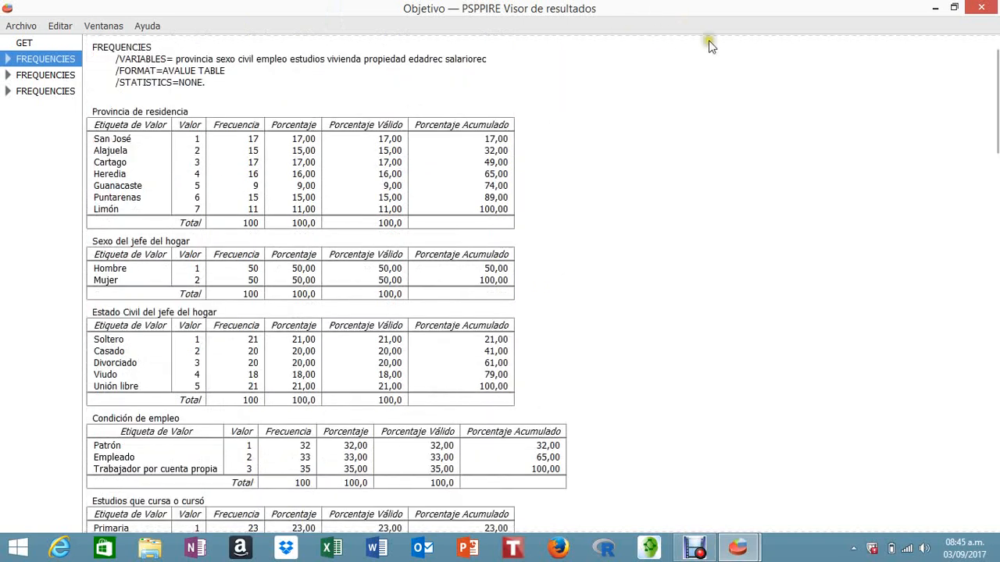
Return to the data editor and start a Descriptivos analysis with edad, horas and antiguedad as variables
click(935, 9)
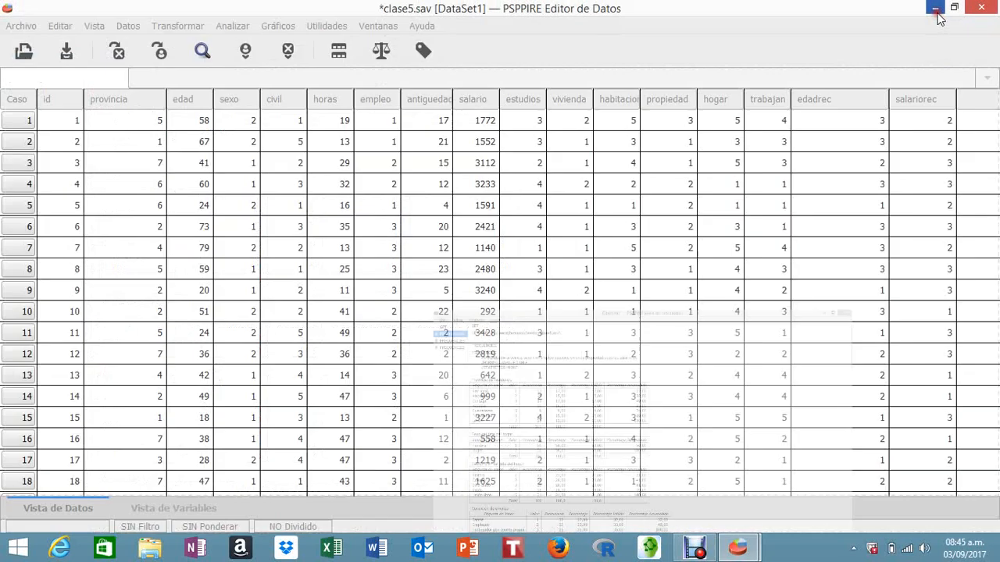
click(233, 26)
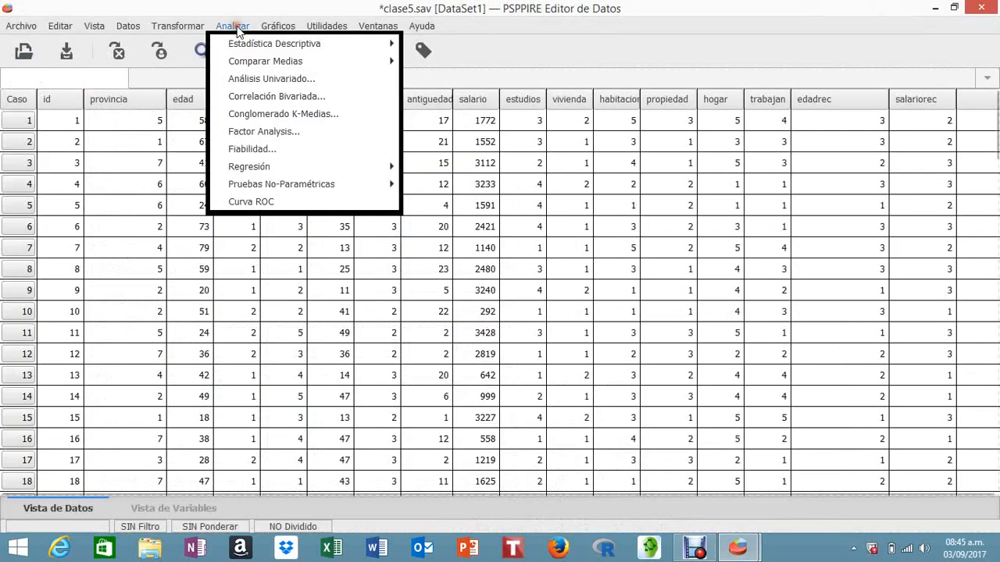
mouse_move(239, 44)
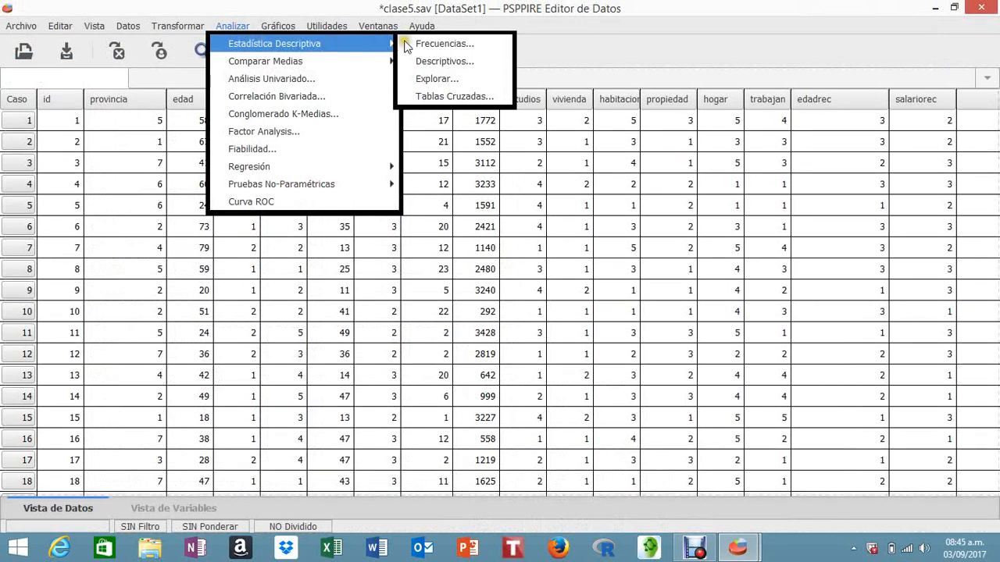
click(443, 61)
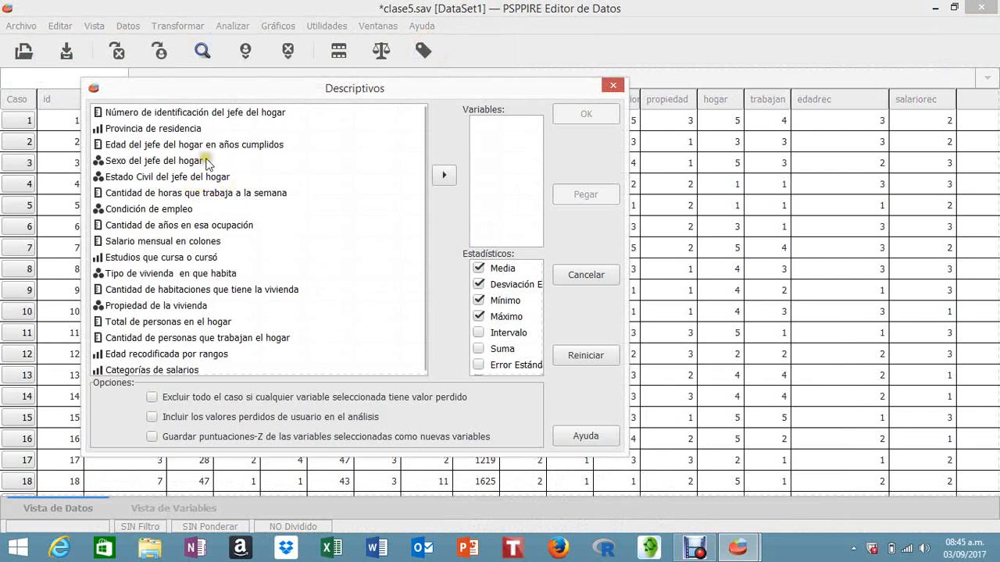
drag(625, 257, 776, 252)
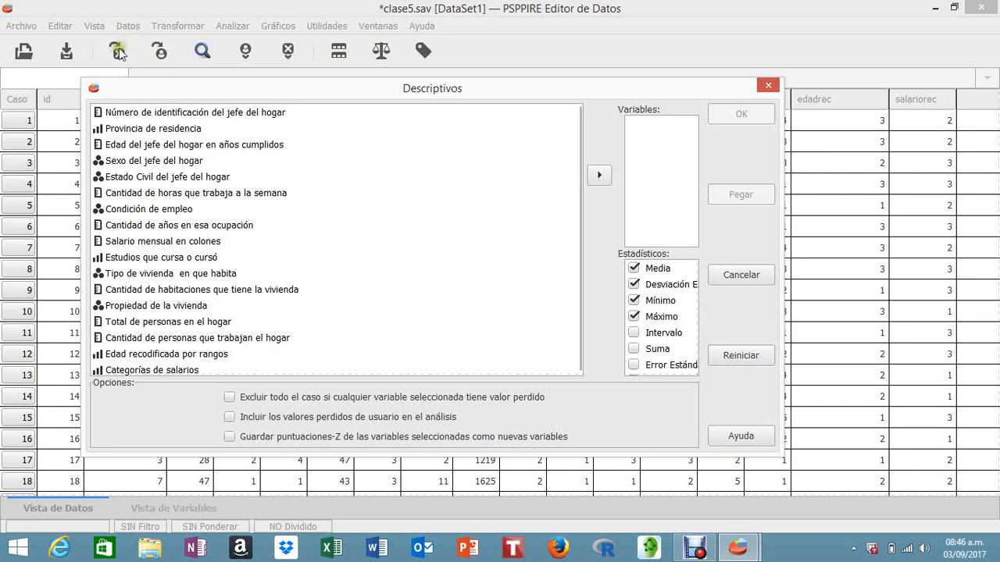
click(158, 147)
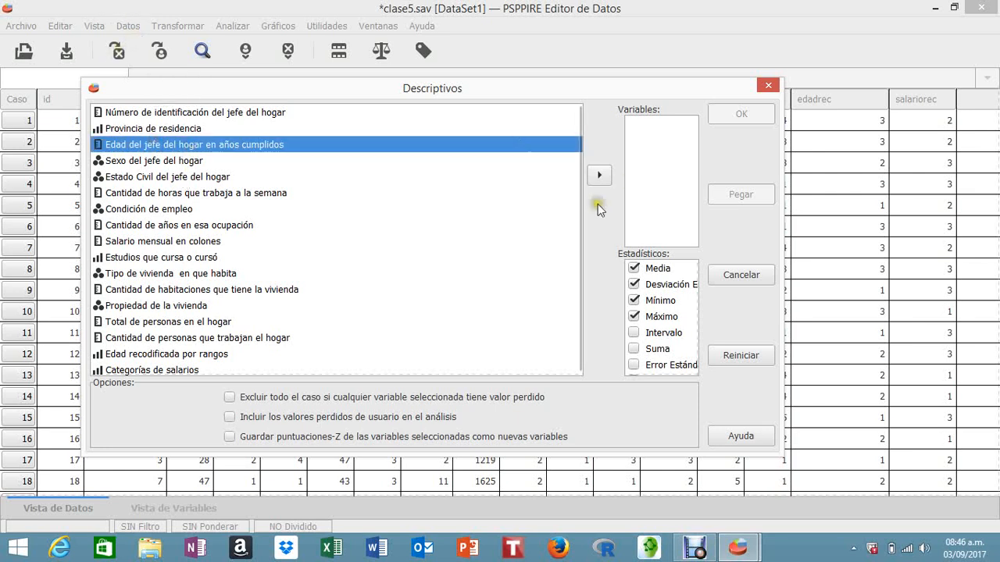
click(600, 177)
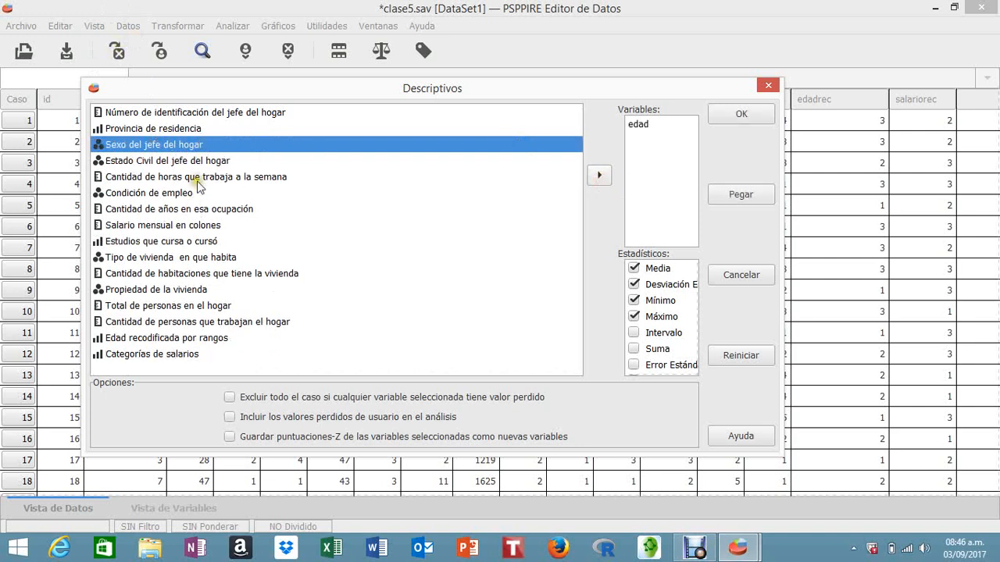
click(196, 178)
click(596, 176)
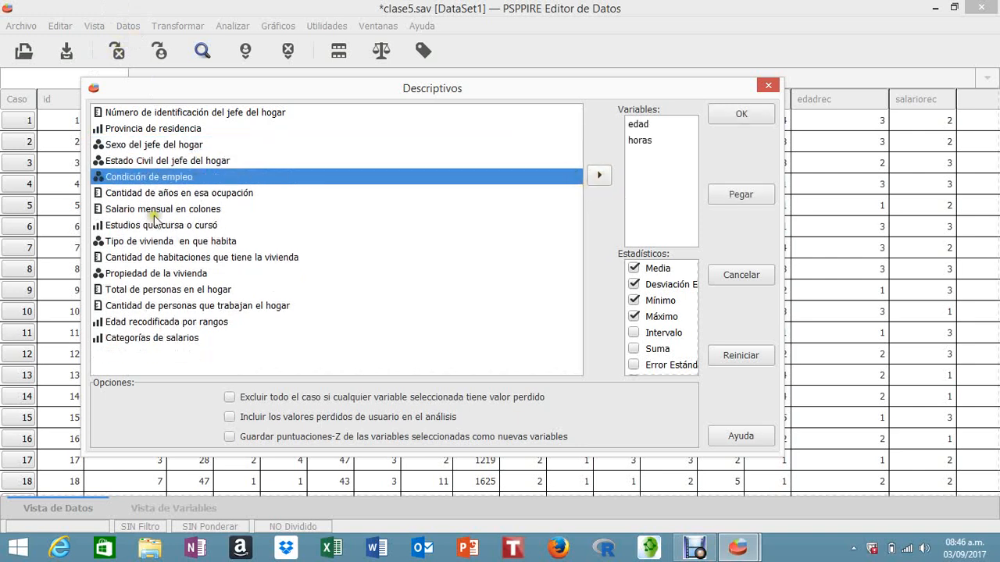
click(163, 195)
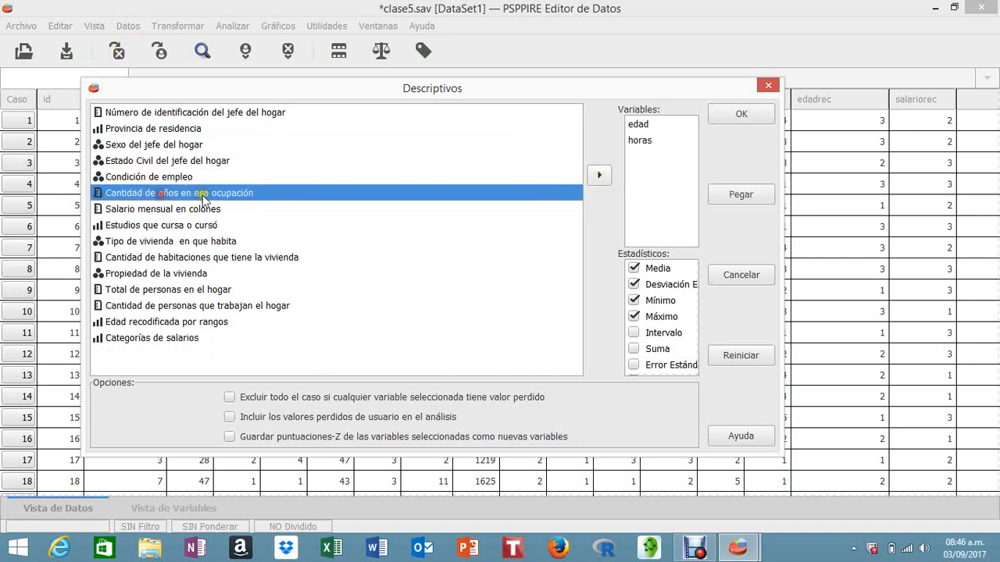
click(591, 173)
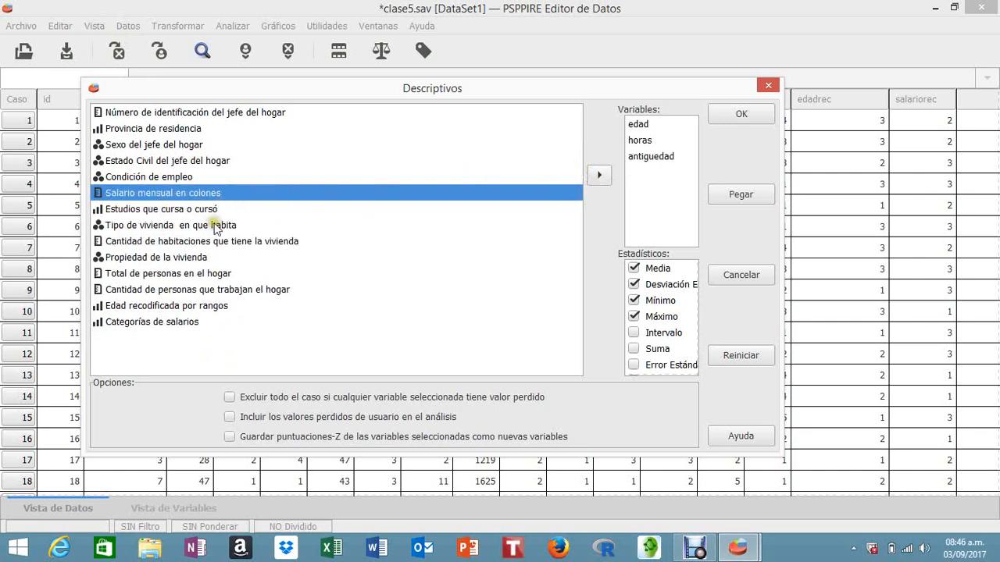
Add habitaciones, hogar and trabajan to the variables of the Descriptivos analysis
click(195, 242)
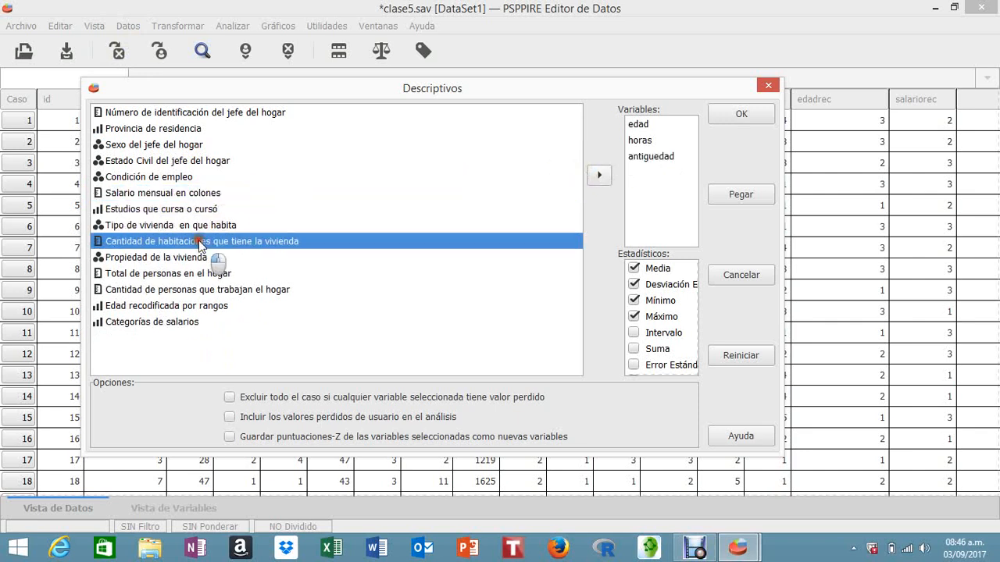
click(603, 176)
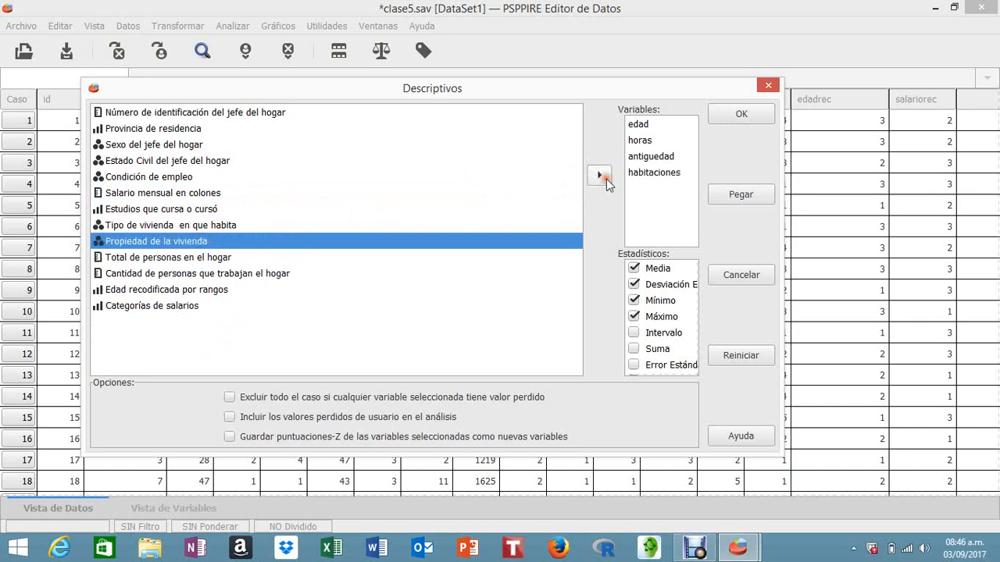
click(185, 259)
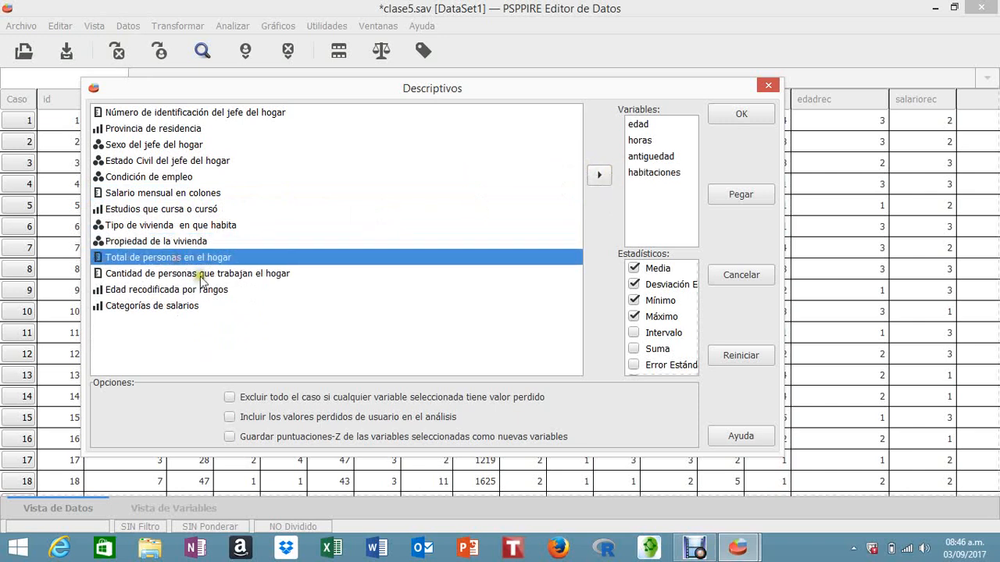
click(599, 177)
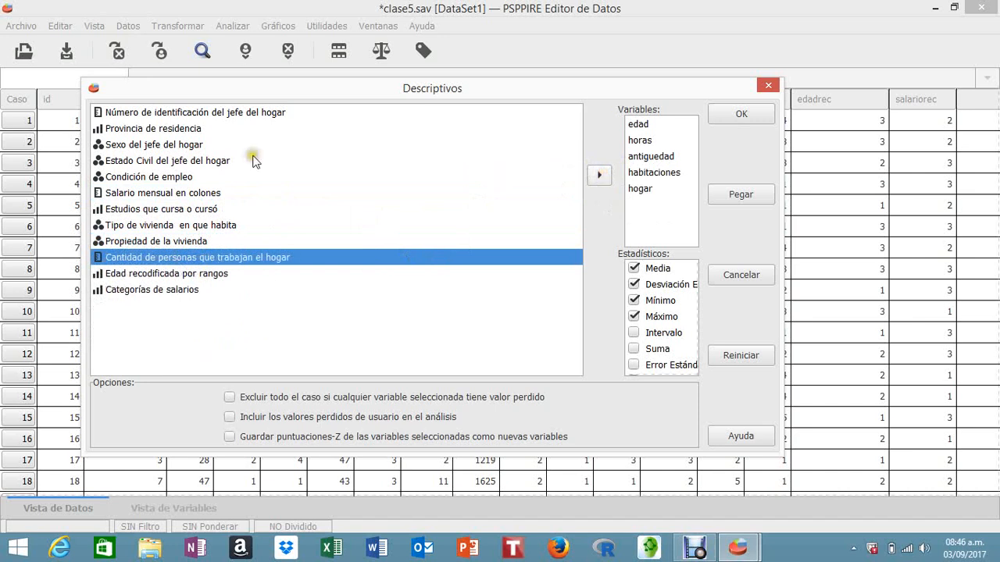
click(603, 177)
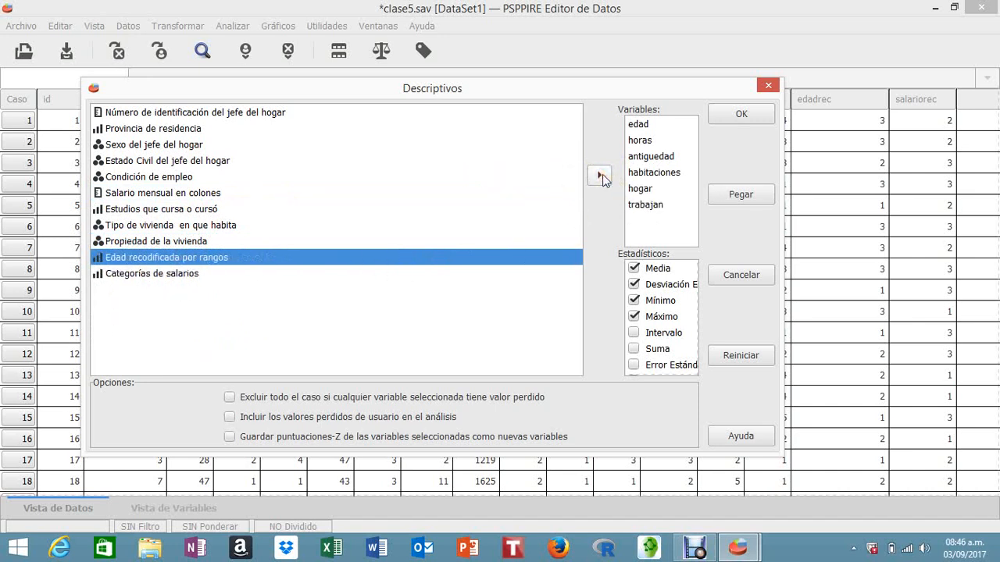
Look over the available statistics and run the descriptive analysis with the mean, standard deviation, minimum and maximum selected
scroll(687, 313, down, 2)
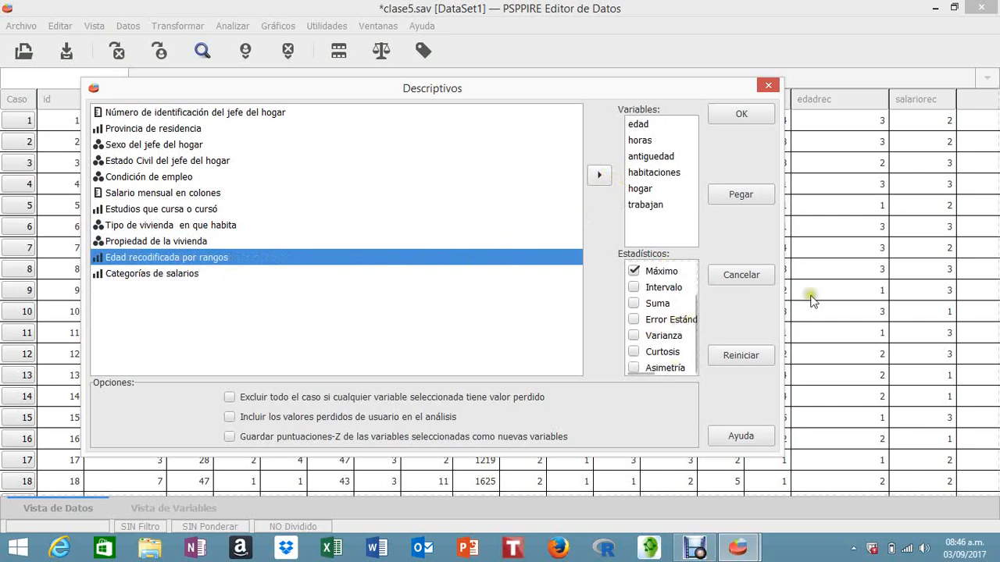
drag(781, 301, 896, 288)
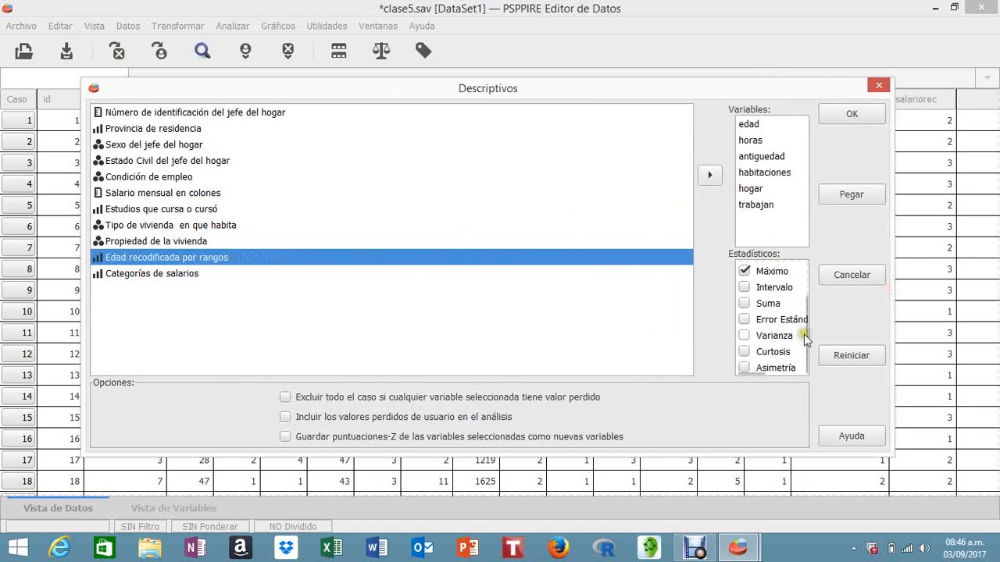
scroll(738, 328, up, 2)
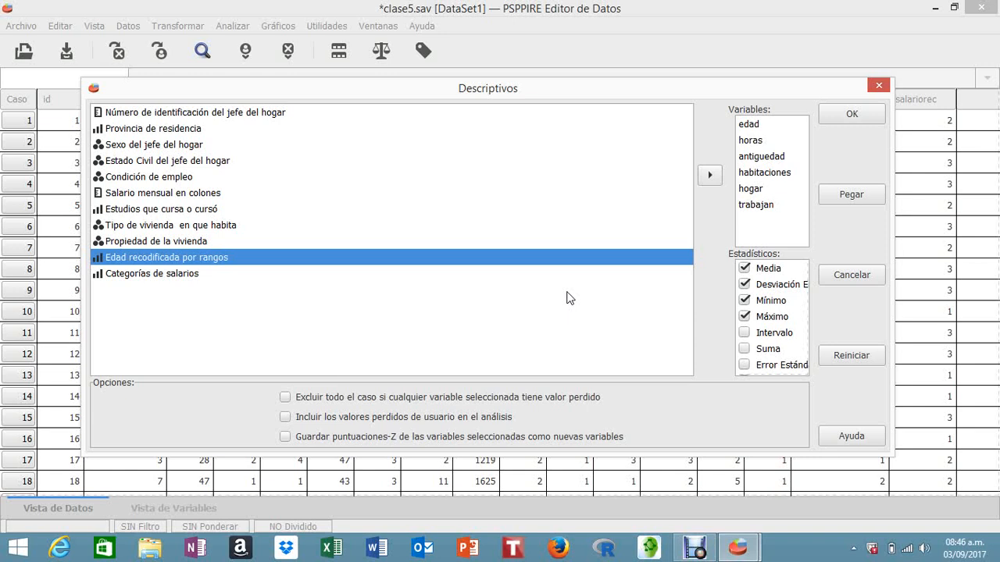
click(852, 116)
click(851, 116)
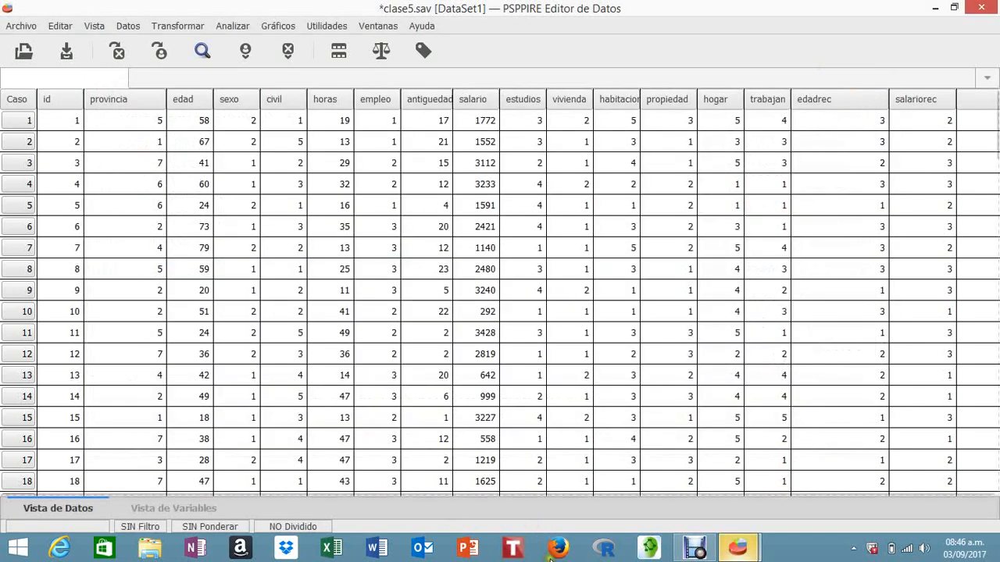
Switch to the results viewer and examine the DESCRIPTIVES output for the six numeric variables
mouse_move(707, 539)
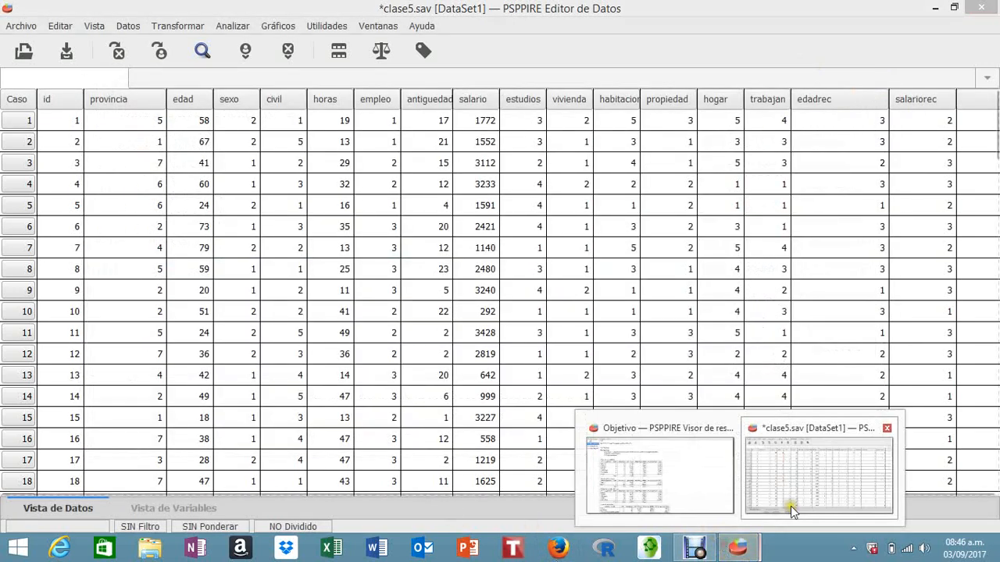
click(656, 492)
click(30, 108)
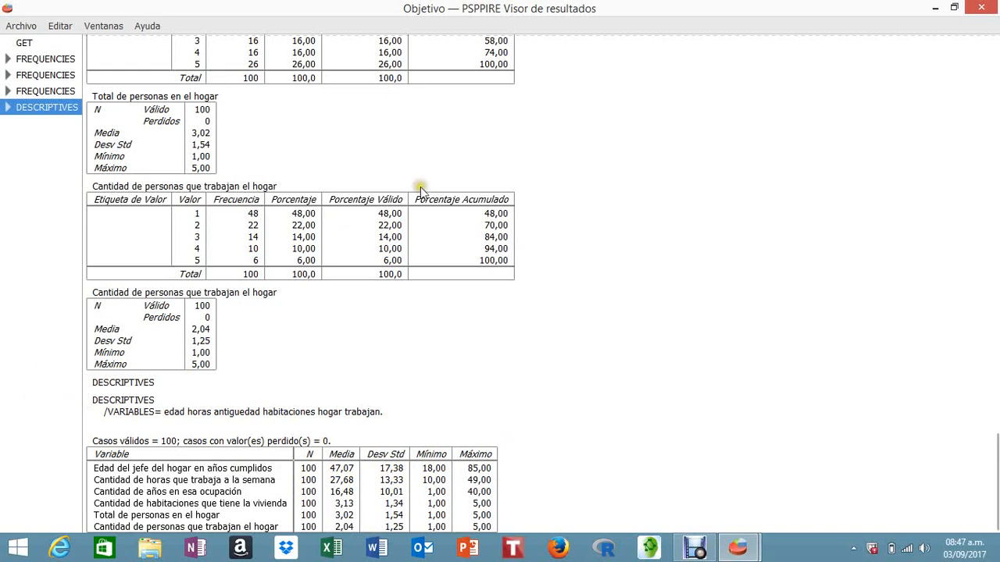
Return to the data editor, review the variables and statistics chosen in Descriptivos, and close it without running the analysis
click(932, 9)
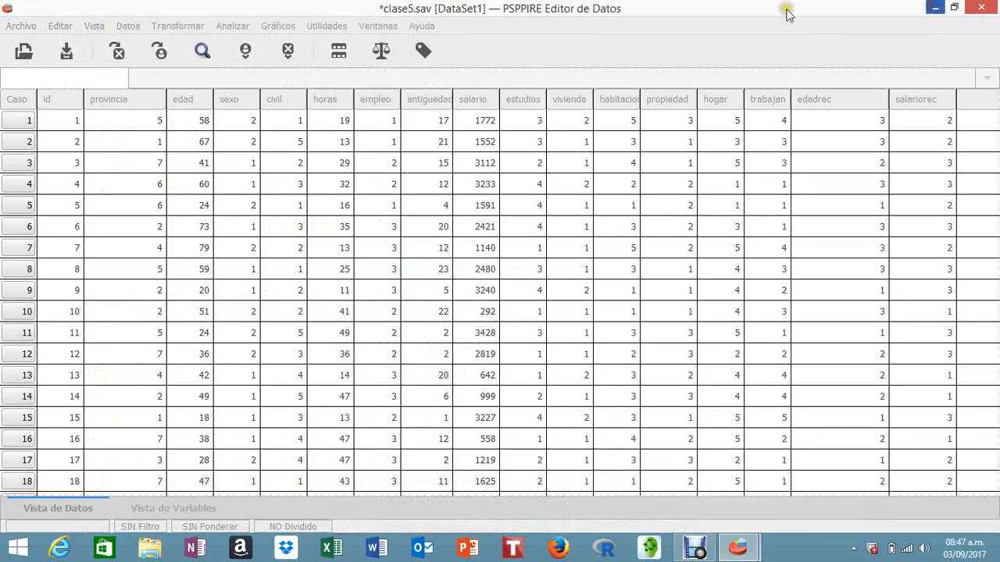
click(232, 26)
mouse_move(239, 43)
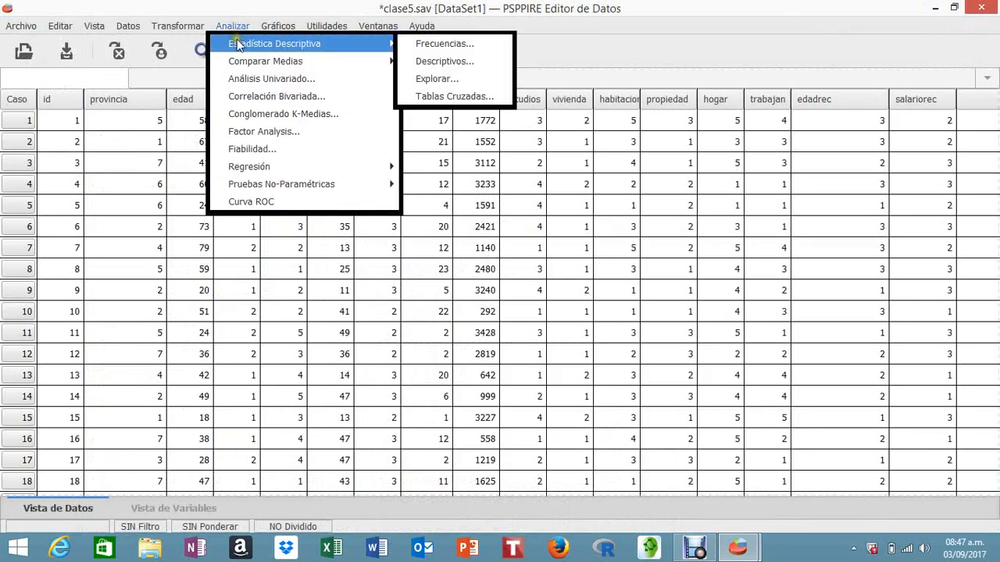
click(434, 60)
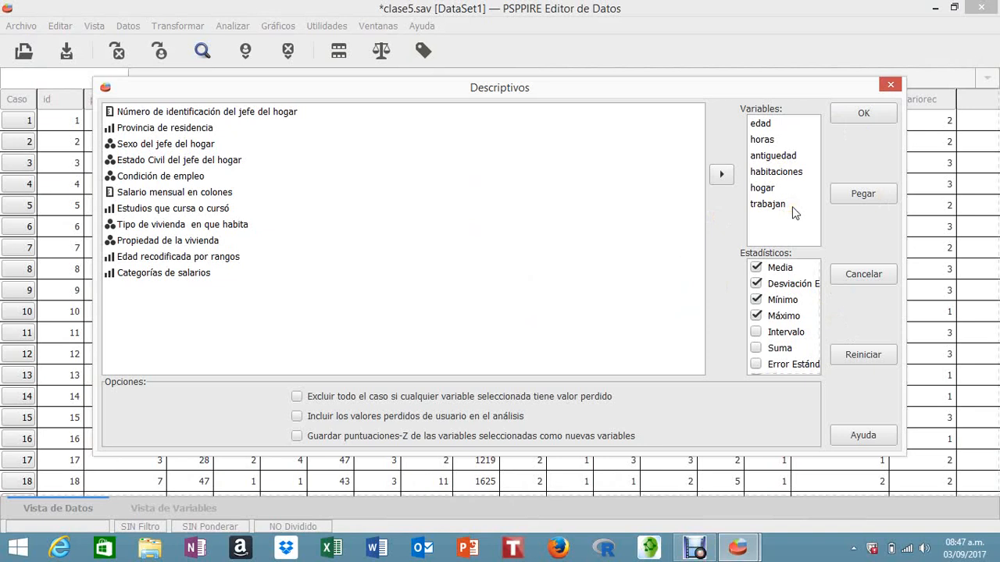
click(890, 85)
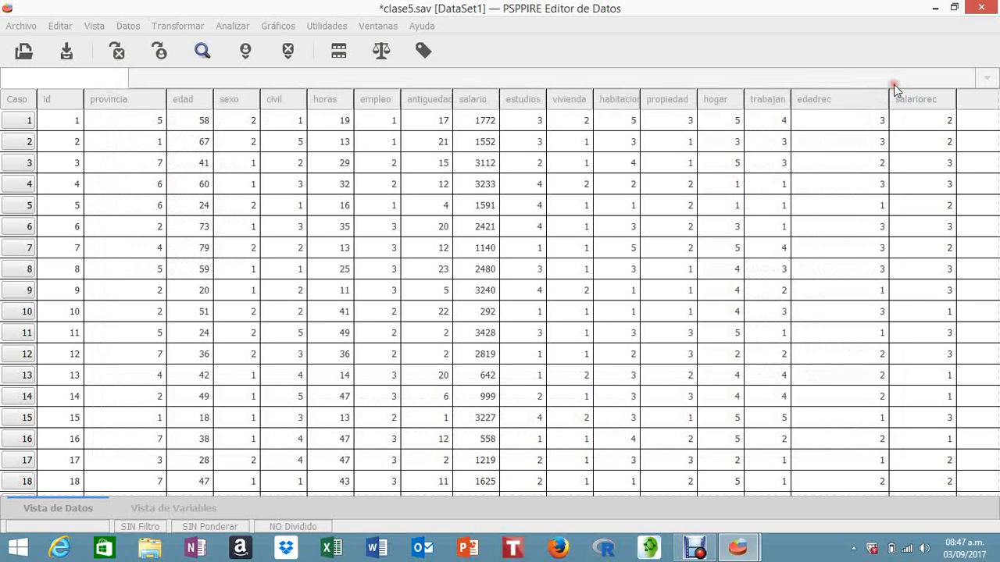
Start an Explorar analysis, enlarge its dialog and add edad and salario as dependent variables
click(232, 25)
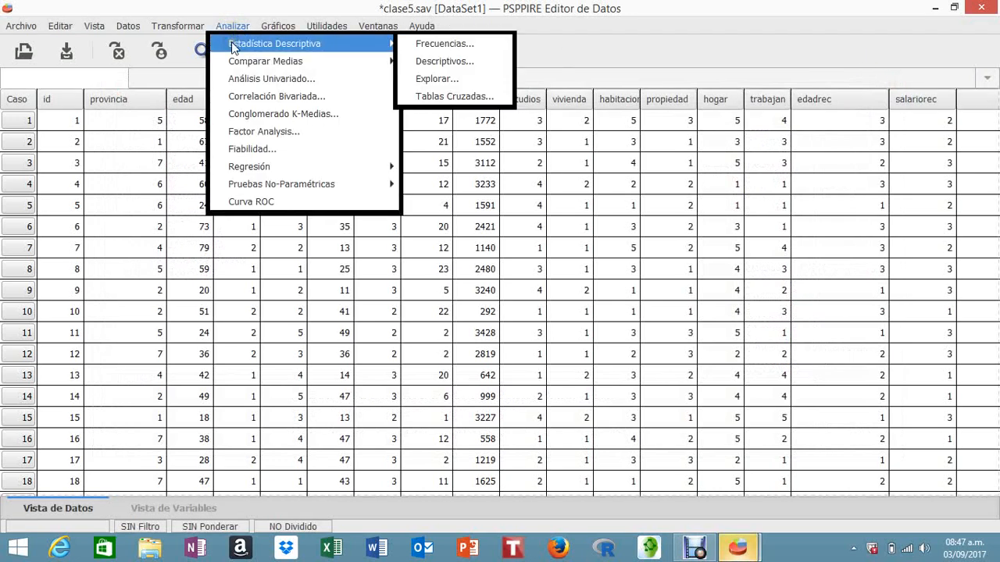
mouse_move(380, 28)
mouse_move(226, 25)
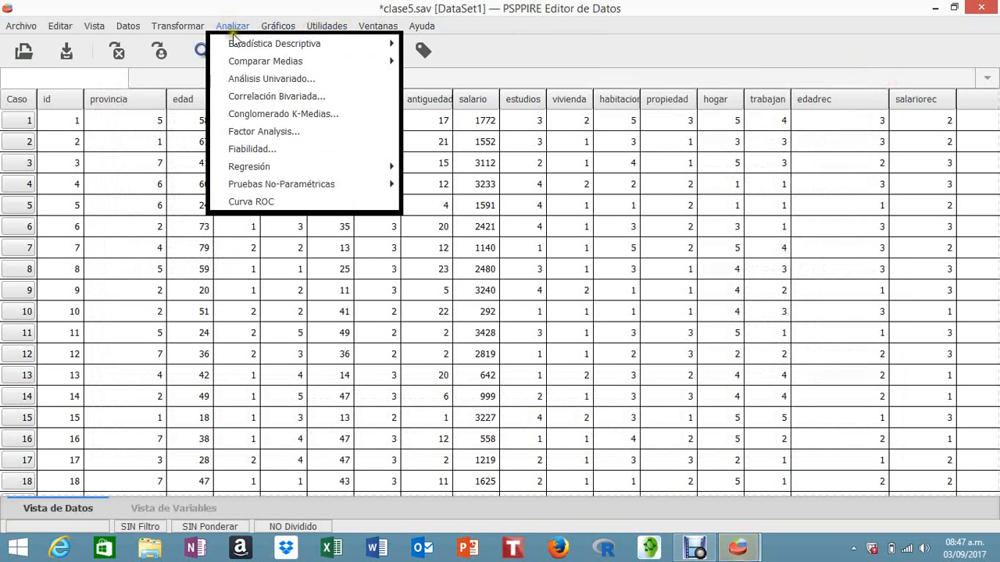
mouse_move(352, 42)
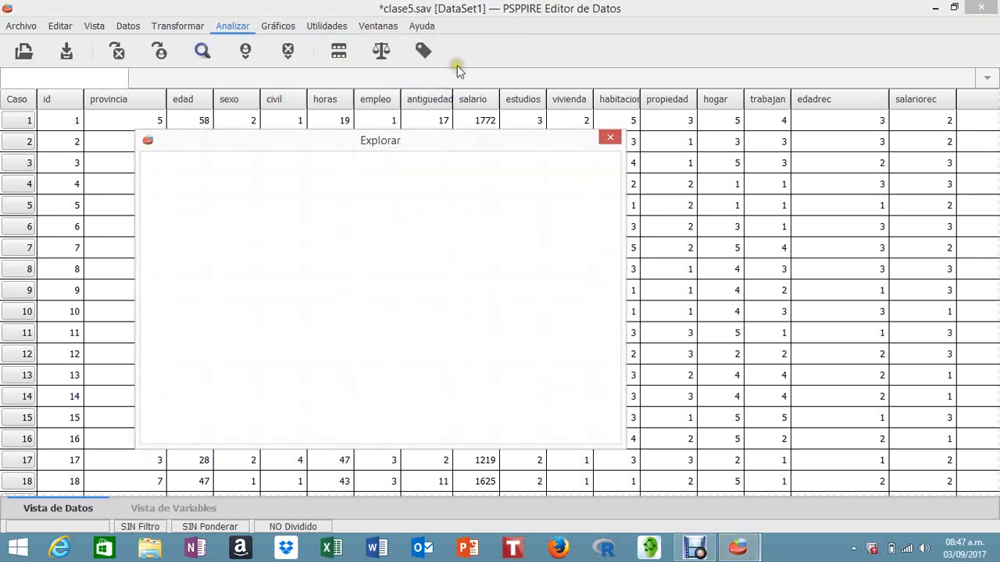
drag(432, 123, 437, 90)
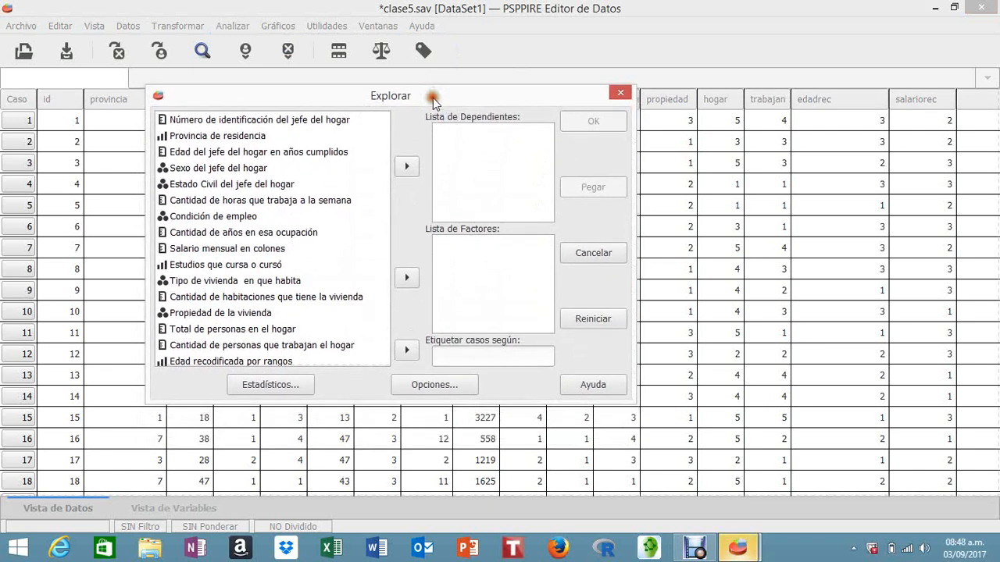
drag(531, 400, 531, 458)
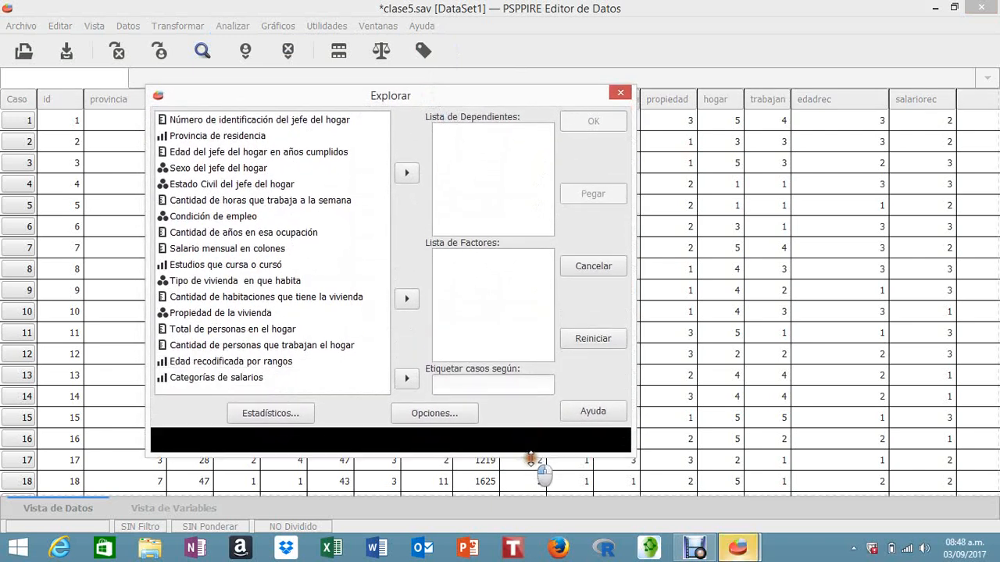
drag(630, 236, 688, 229)
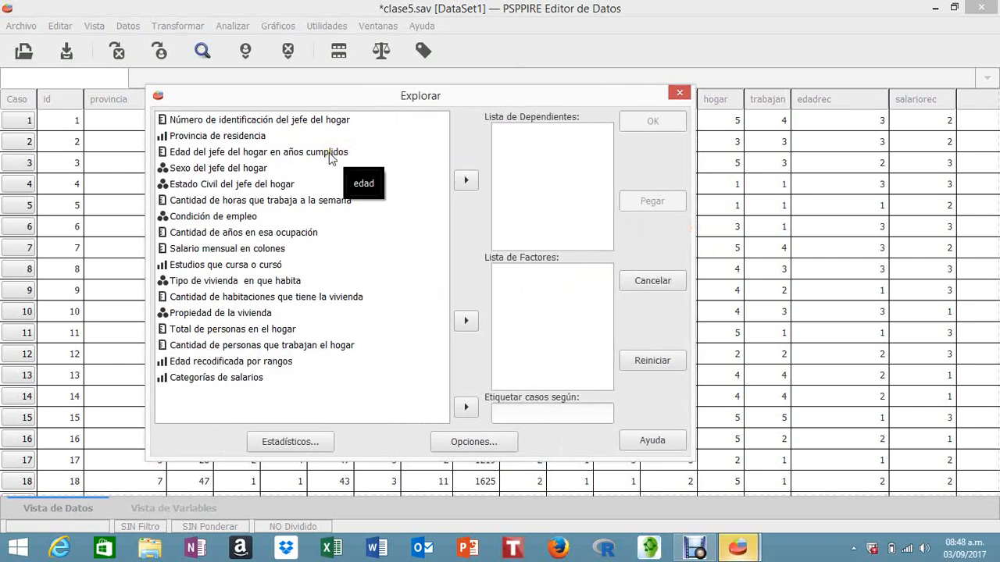
click(278, 151)
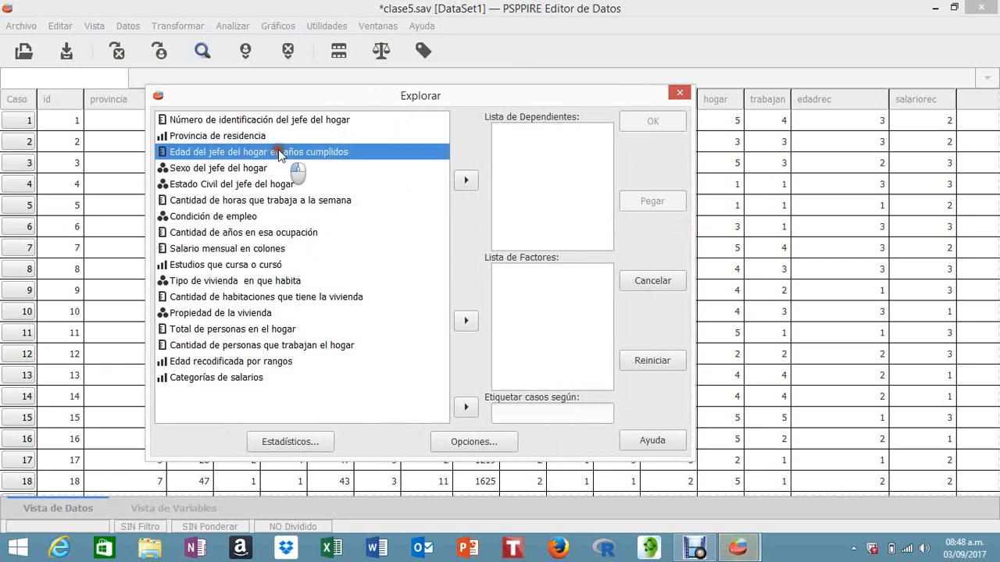
click(466, 179)
click(225, 236)
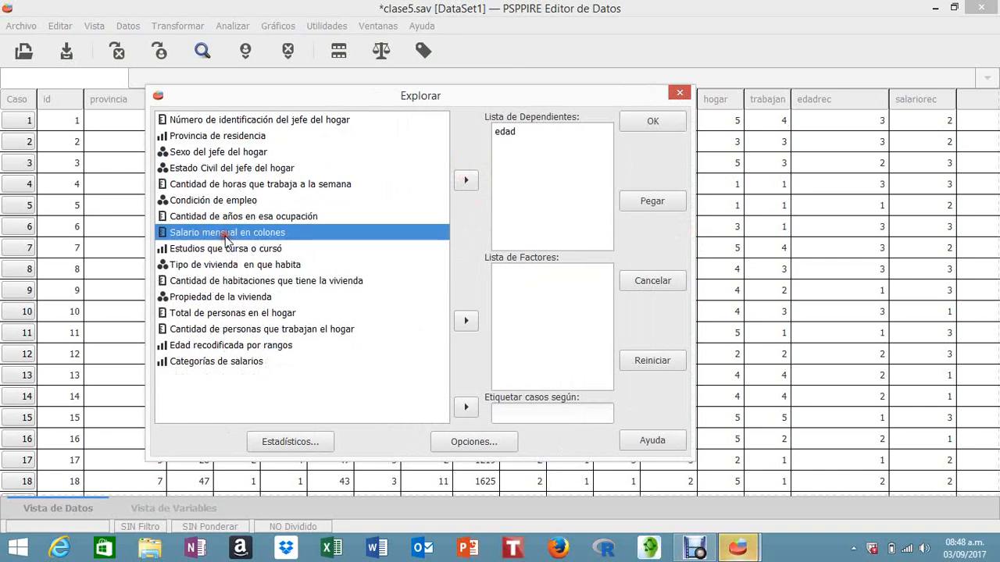
click(465, 179)
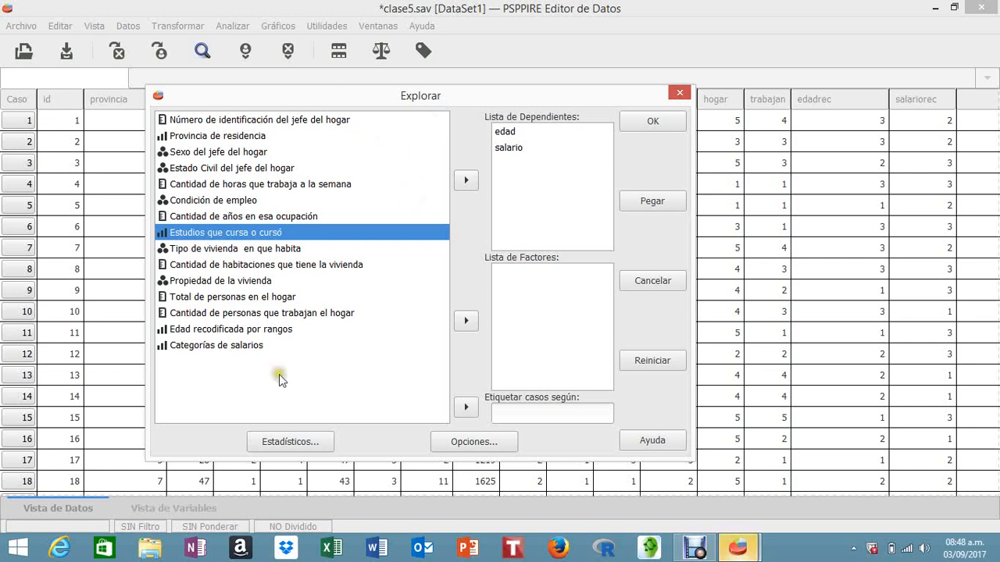
Select the Descriptivos, Extremos and Percentiles statistics for edad and salario and run the Explorar analysis
click(292, 445)
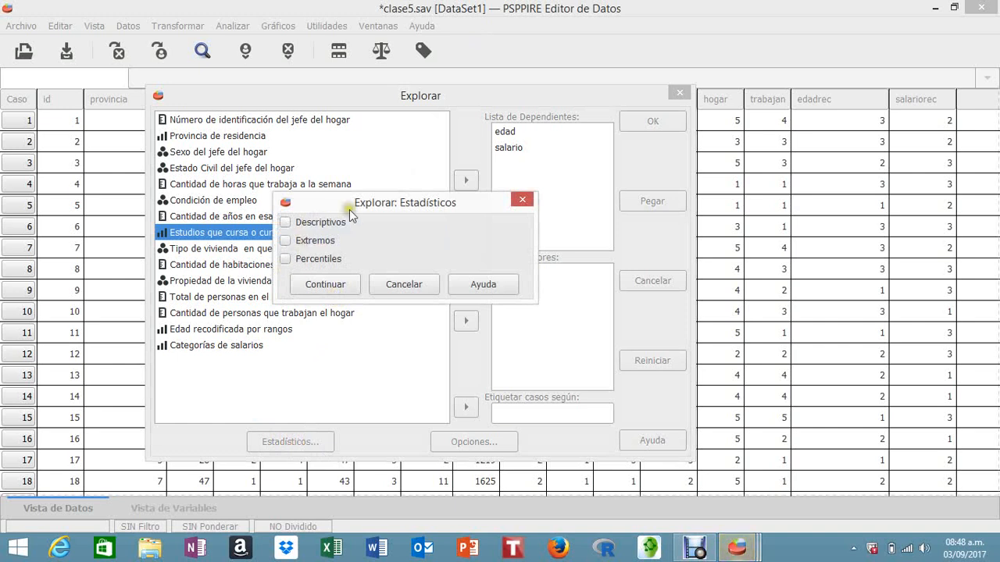
drag(352, 204, 325, 143)
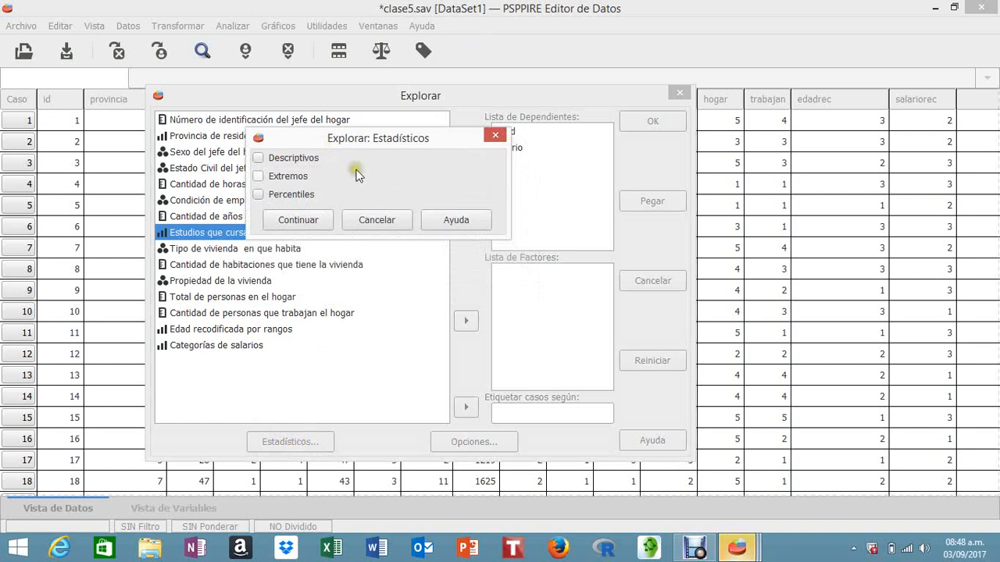
click(258, 158)
click(257, 175)
click(257, 195)
key(Return)
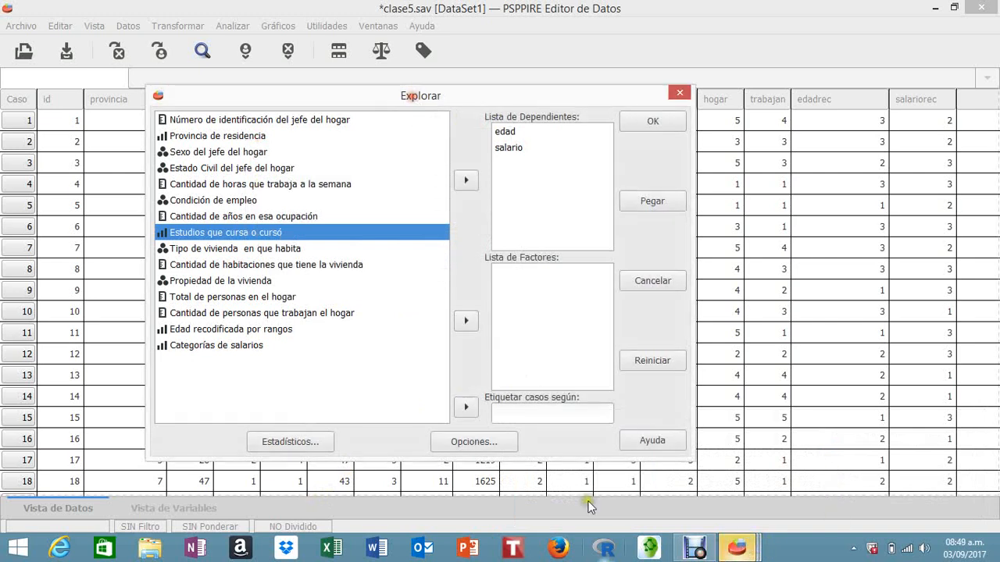
mouse_move(736, 547)
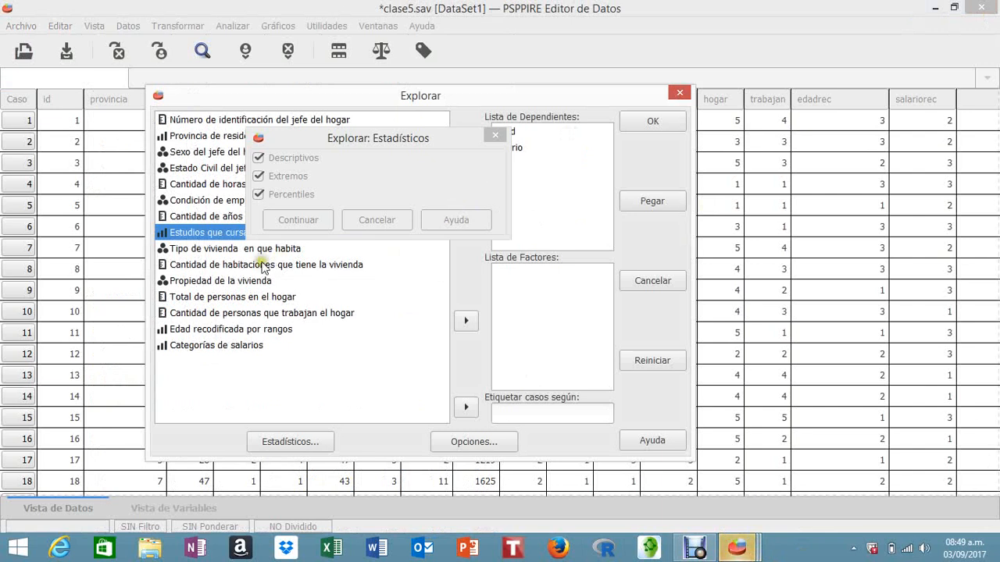
click(293, 220)
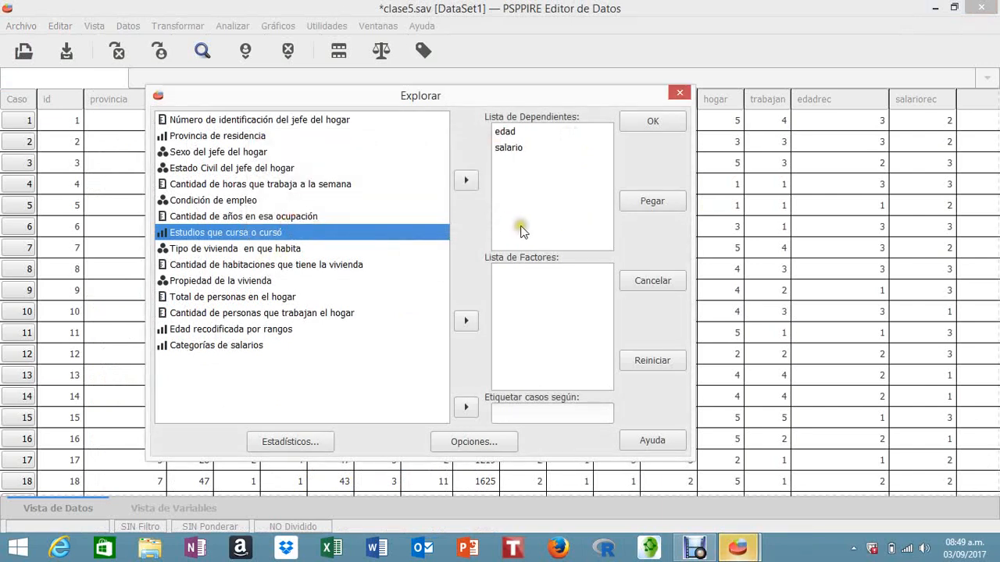
click(651, 122)
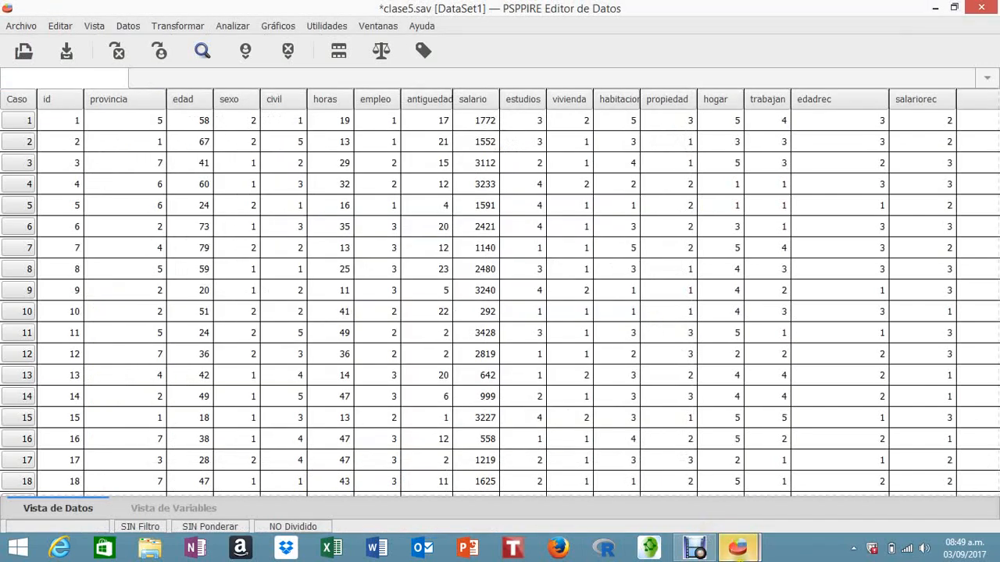
Switch to the results viewer and examine the case summary and Valores extremos tables in the EXAMINE output
mouse_move(738, 547)
click(687, 480)
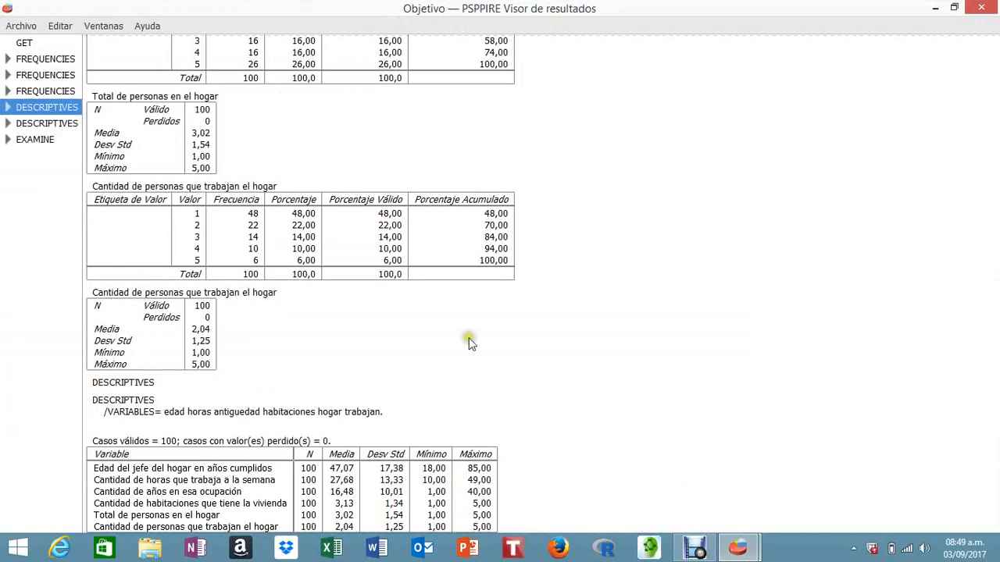
click(24, 142)
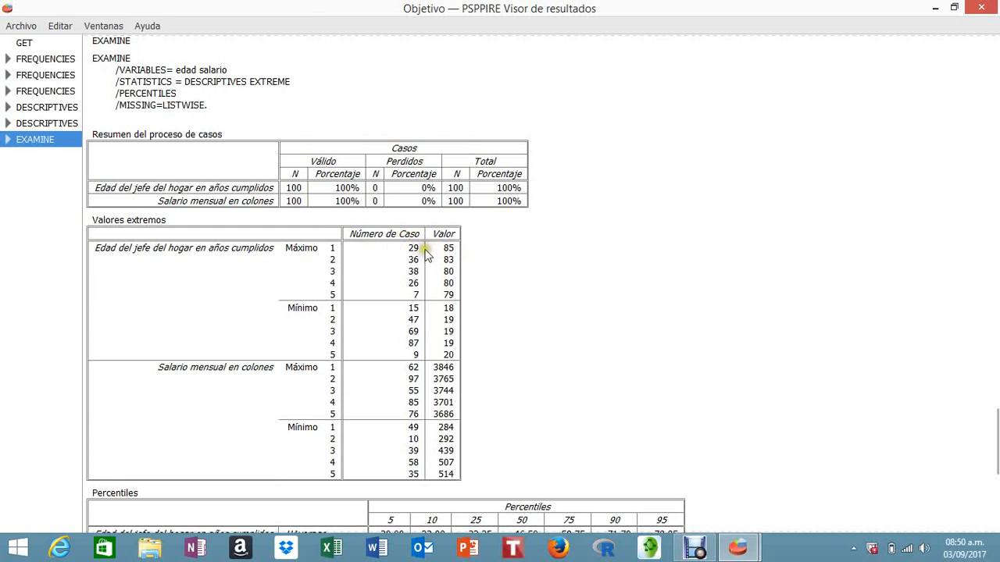
Return to the data editor and look up case 29, listed with the highest edad among the extreme values
click(933, 8)
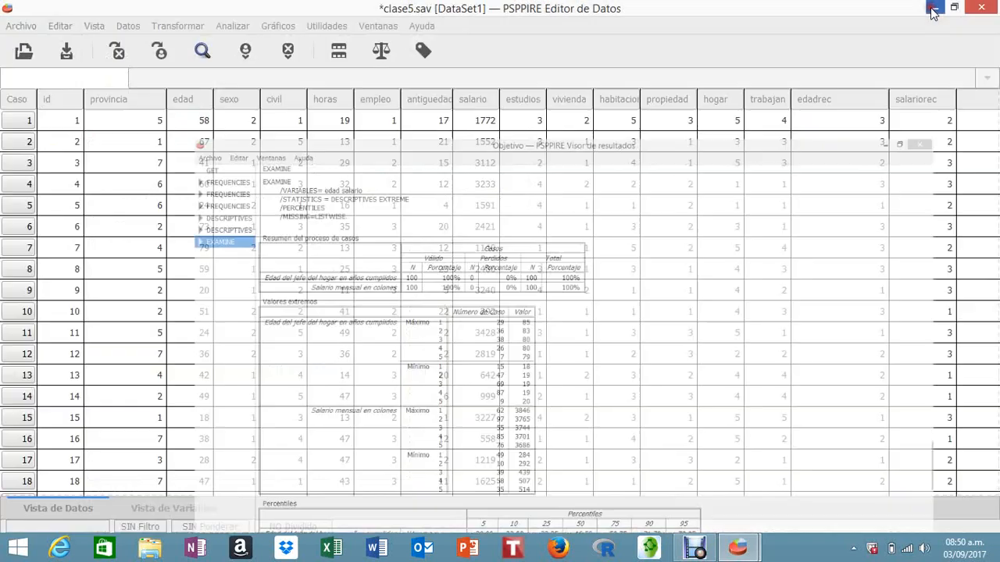
scroll(306, 273, down, 3)
scroll(306, 274, down, 5)
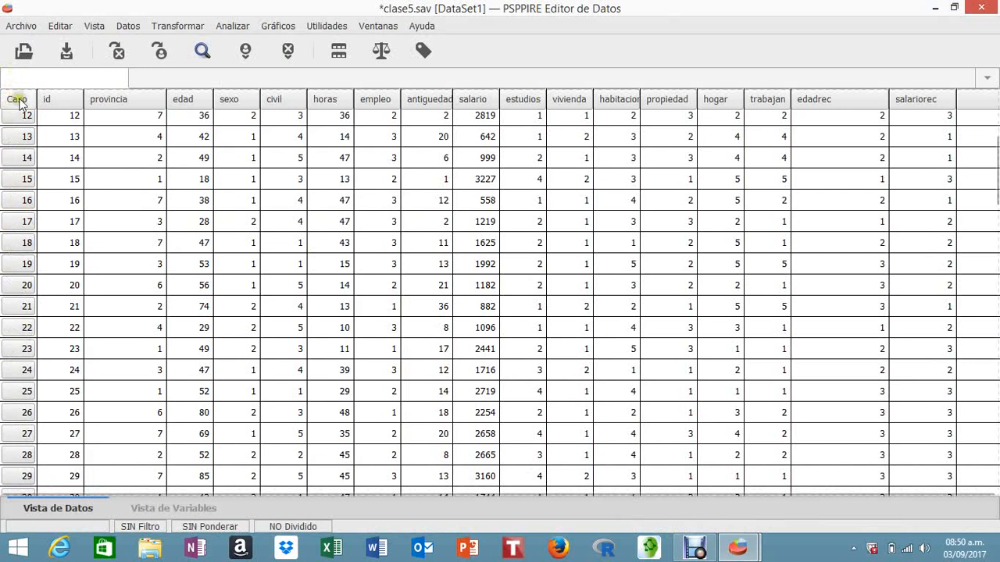
scroll(19, 275, down, 1)
scroll(19, 275, down, 1)
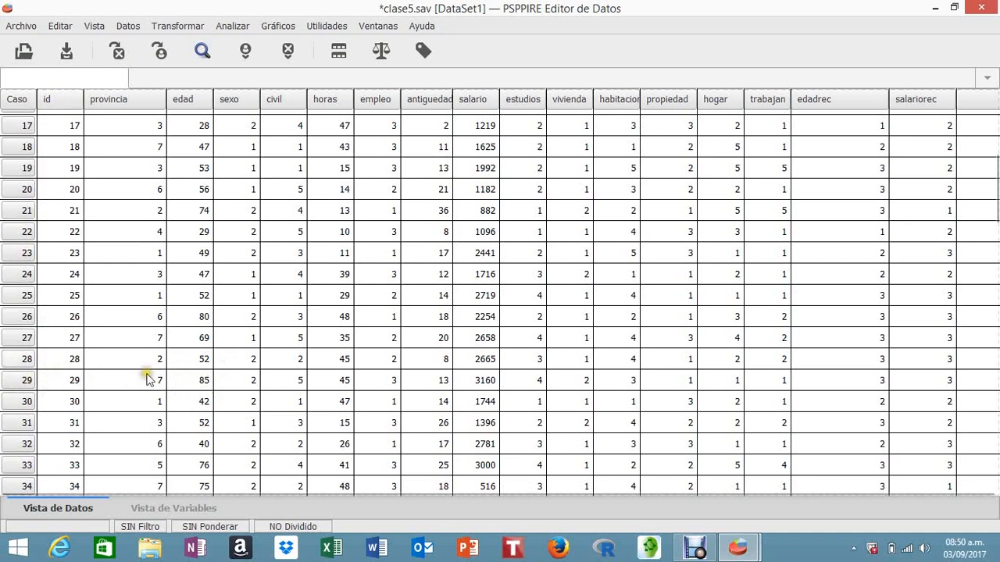
Recheck the extreme values in the results viewer and look up case 15, the lowest edad, in the data editor
click(935, 8)
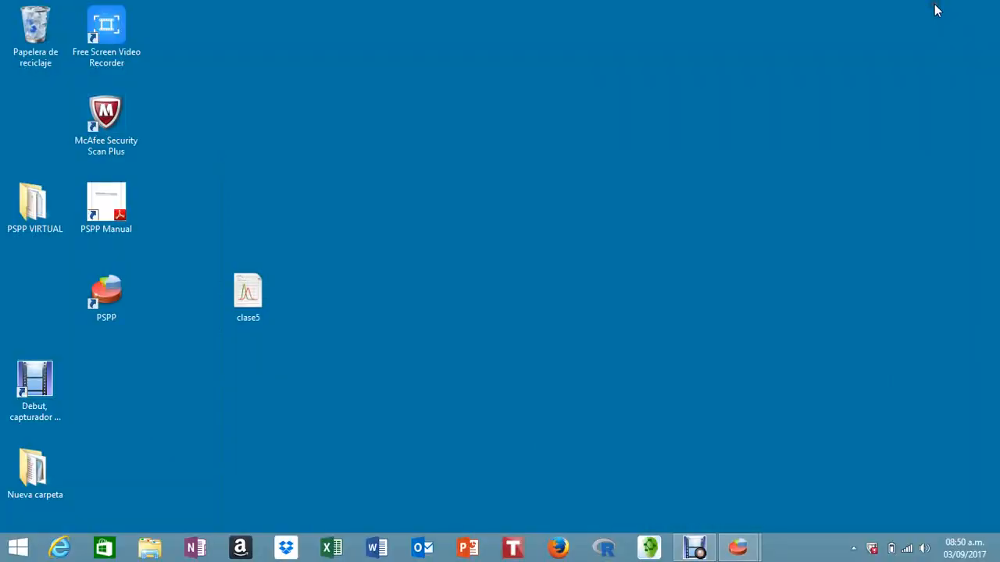
mouse_move(737, 547)
click(665, 494)
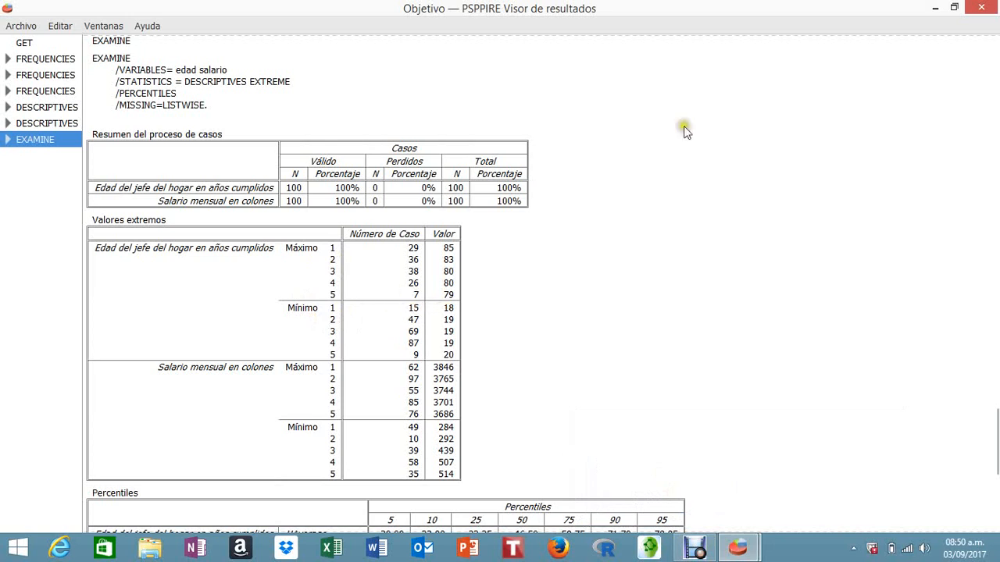
click(931, 7)
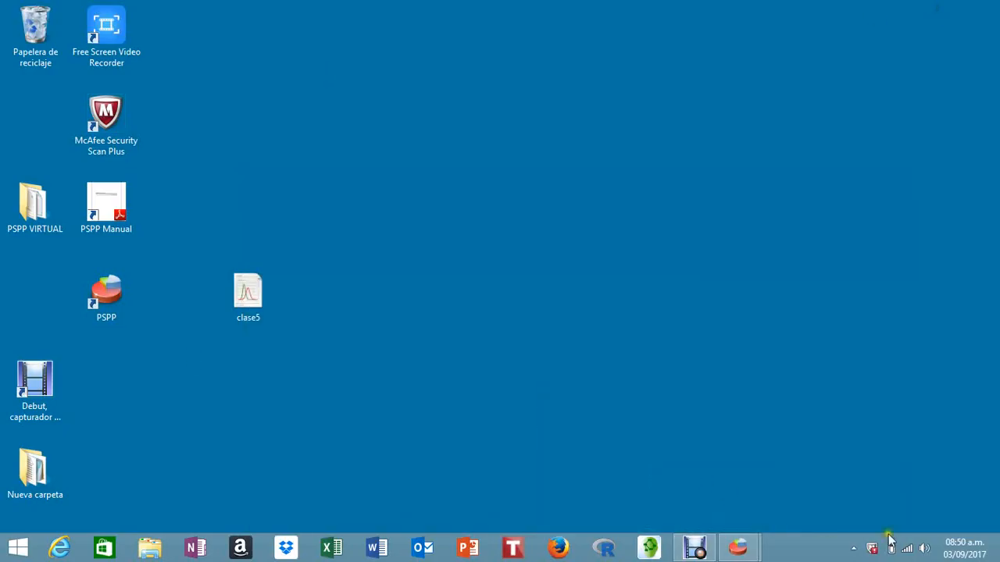
mouse_move(734, 550)
click(820, 471)
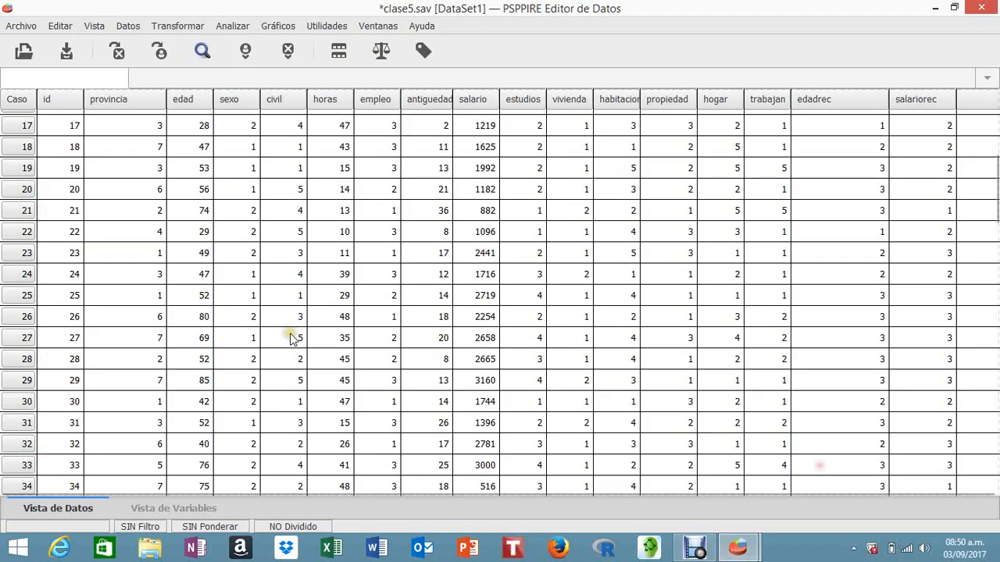
scroll(23, 223, up, 2)
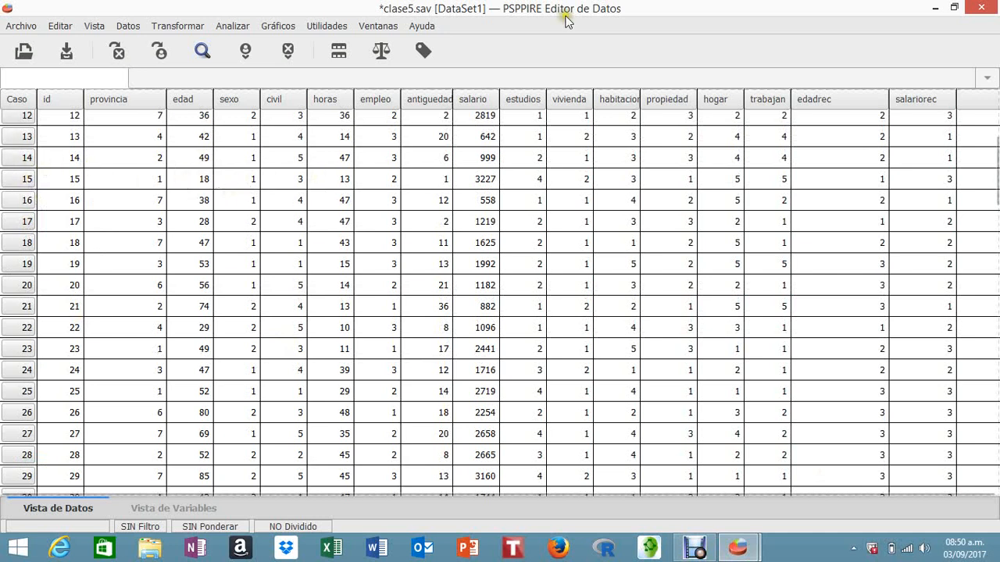
Examine the Percentiles and Descriptivos tables for edad and salario in the results viewer and return to the data editor
click(934, 8)
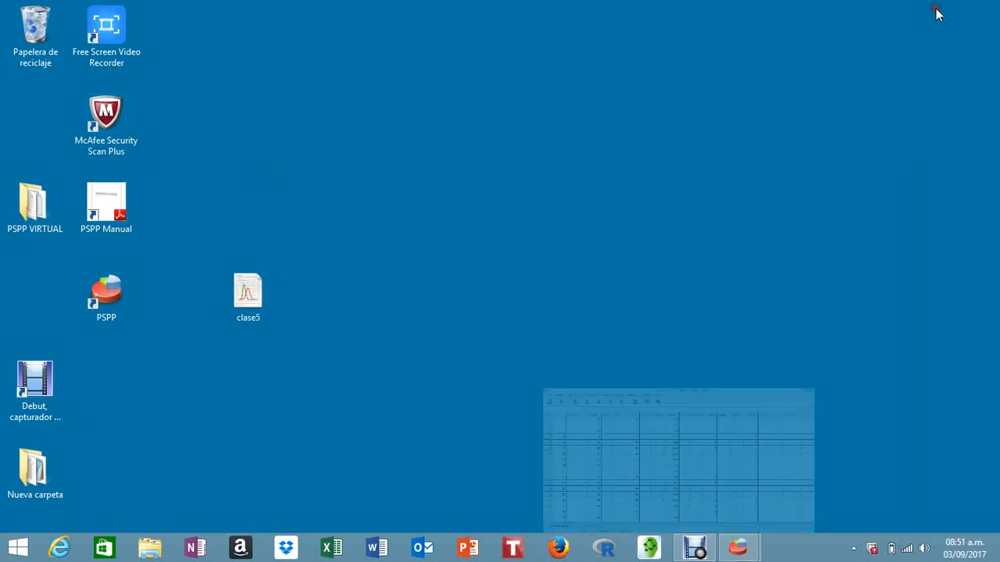
mouse_move(737, 548)
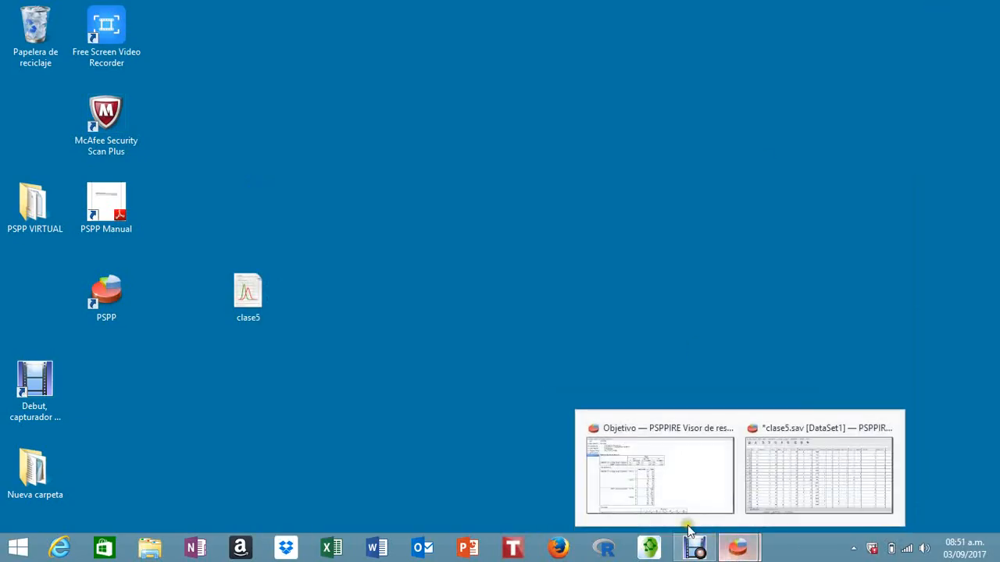
click(696, 481)
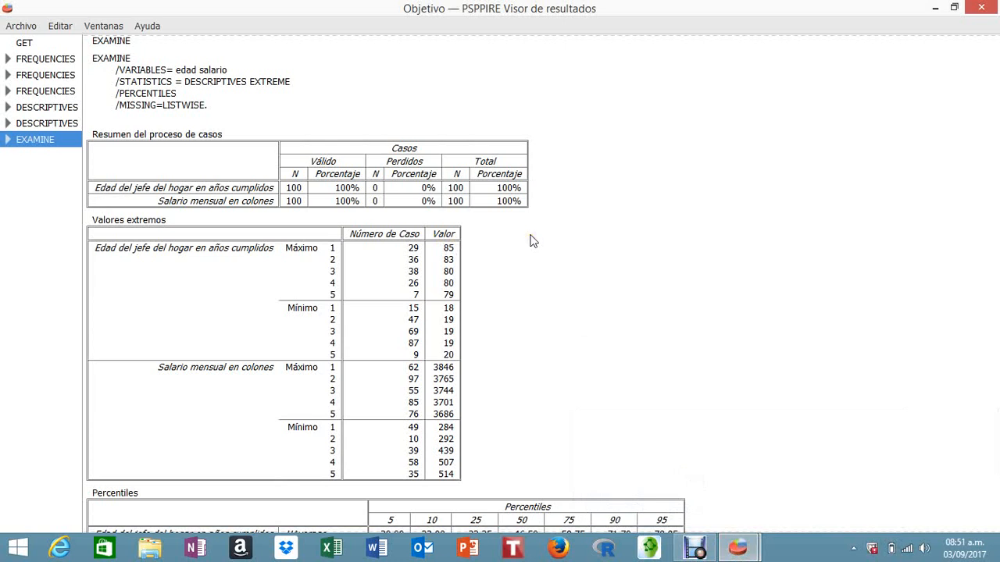
scroll(530, 241, down, 5)
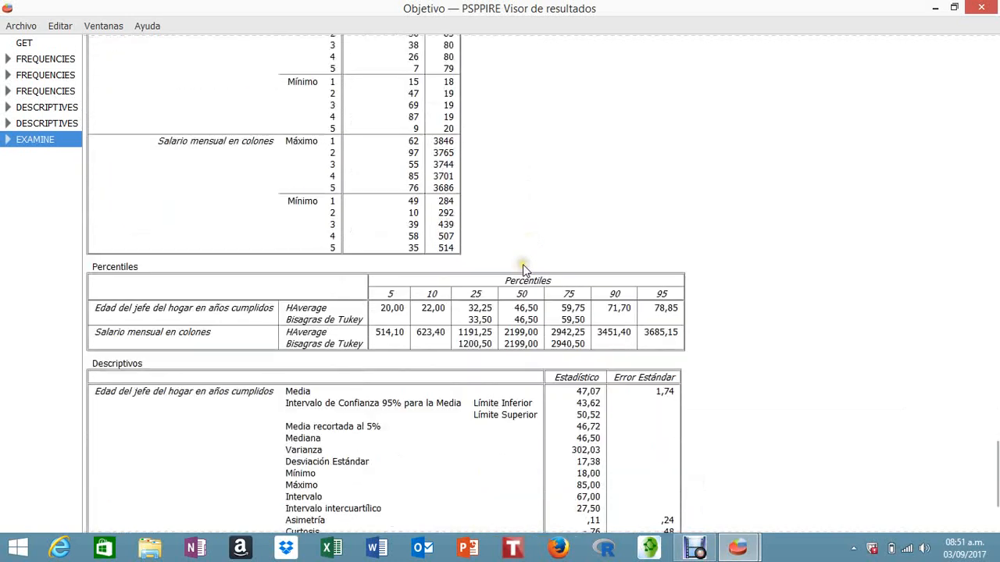
scroll(523, 269, down, 1)
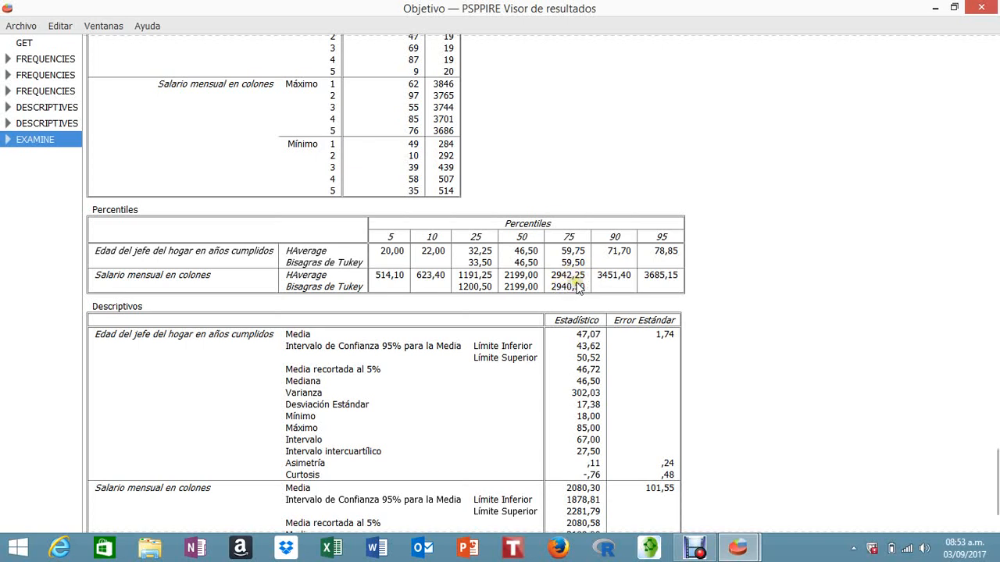
scroll(578, 288, down, 2)
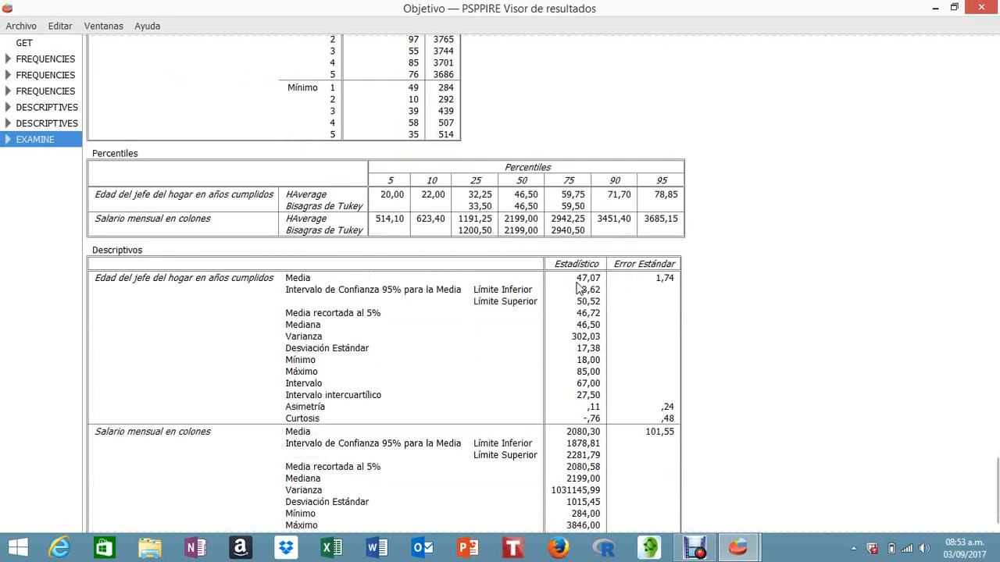
scroll(578, 288, down, 2)
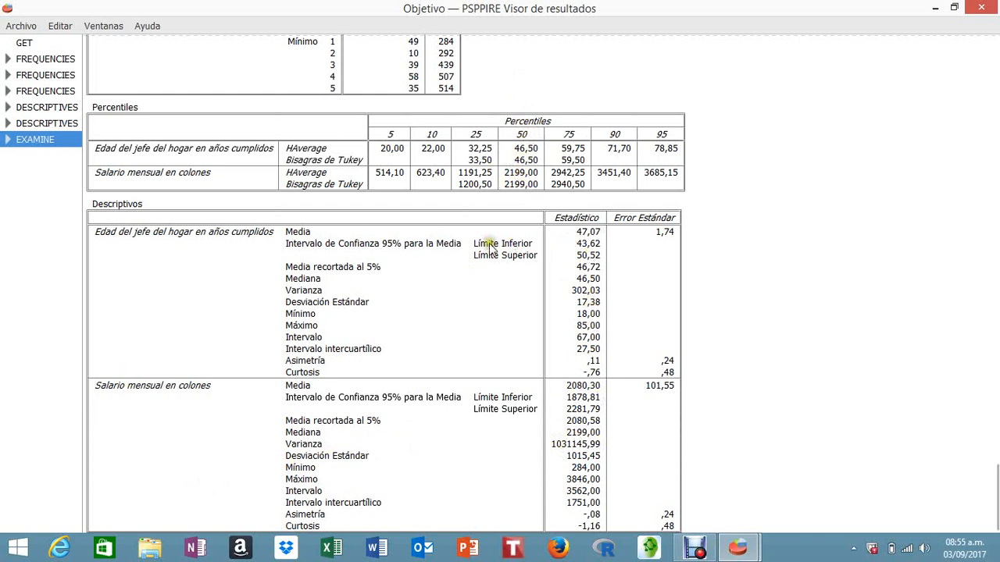
scroll(491, 248, up, 9)
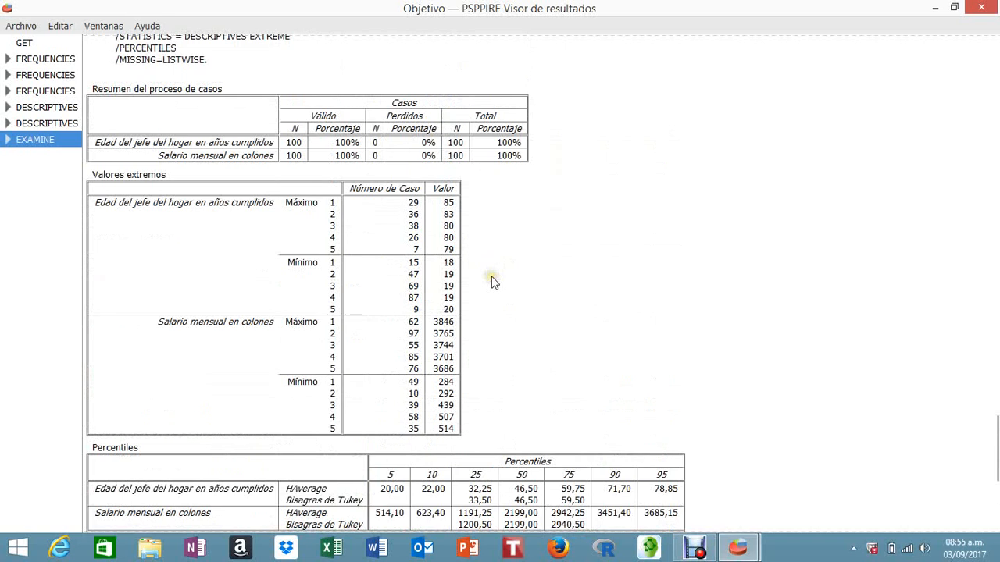
scroll(492, 281, down, 9)
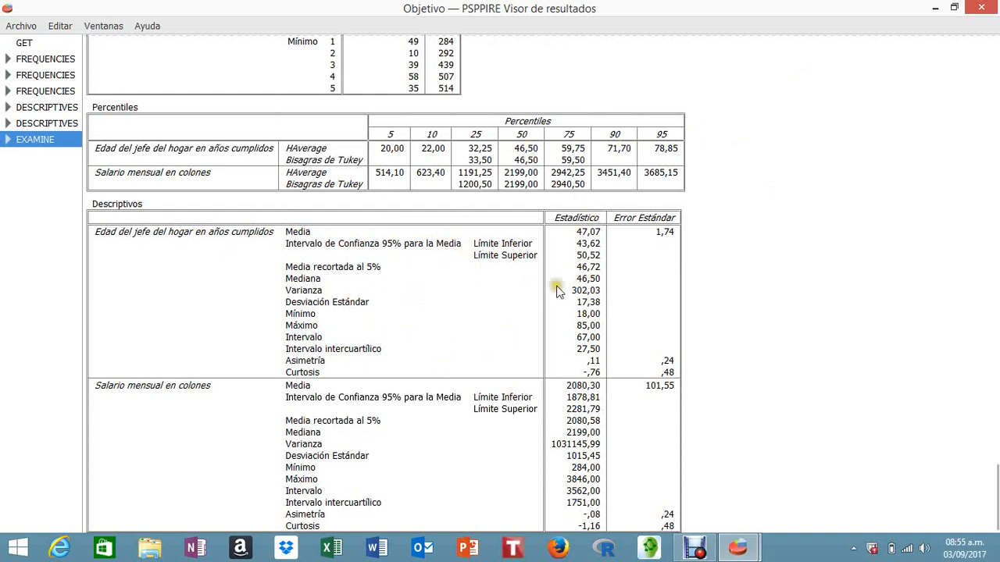
click(937, 8)
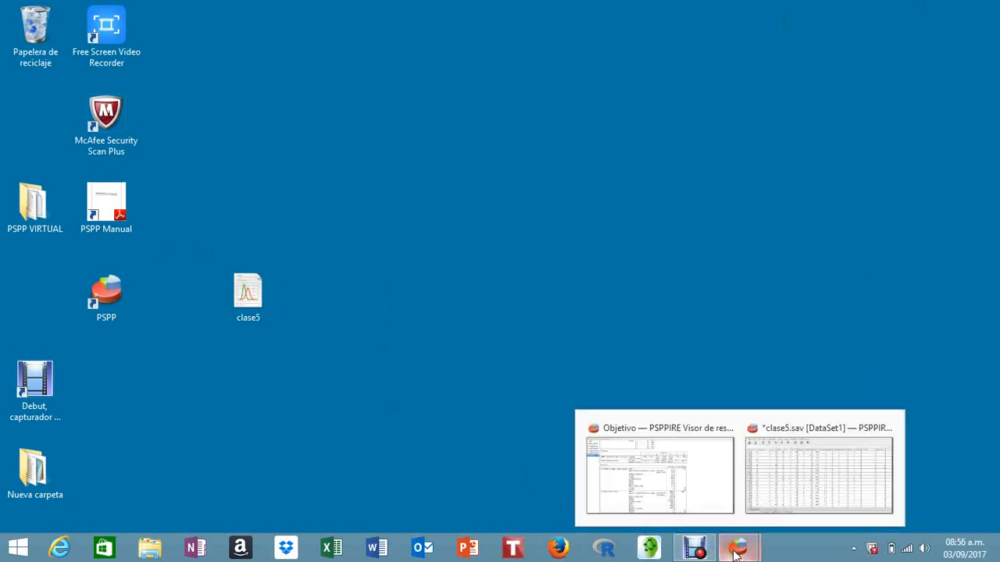
click(802, 471)
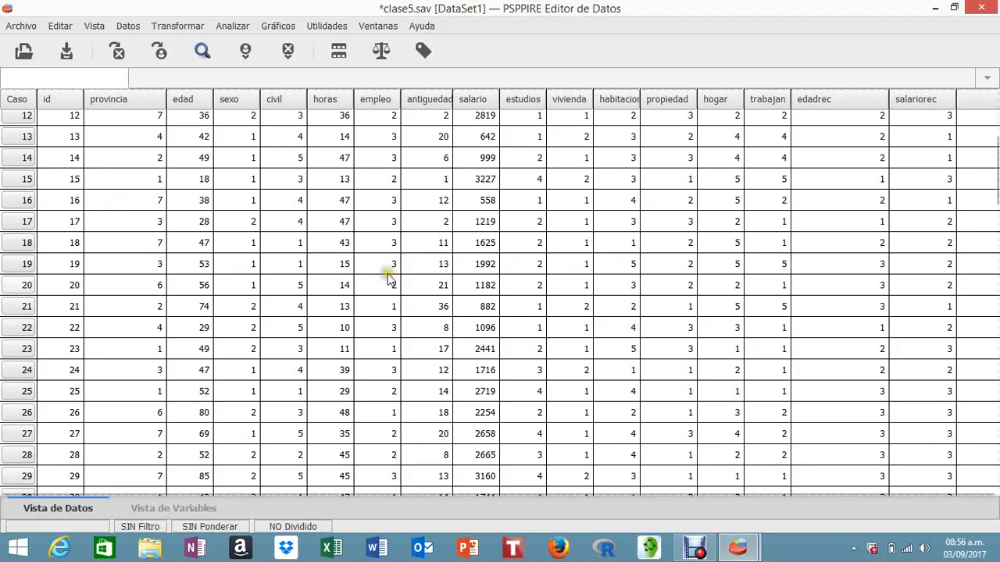
click(239, 25)
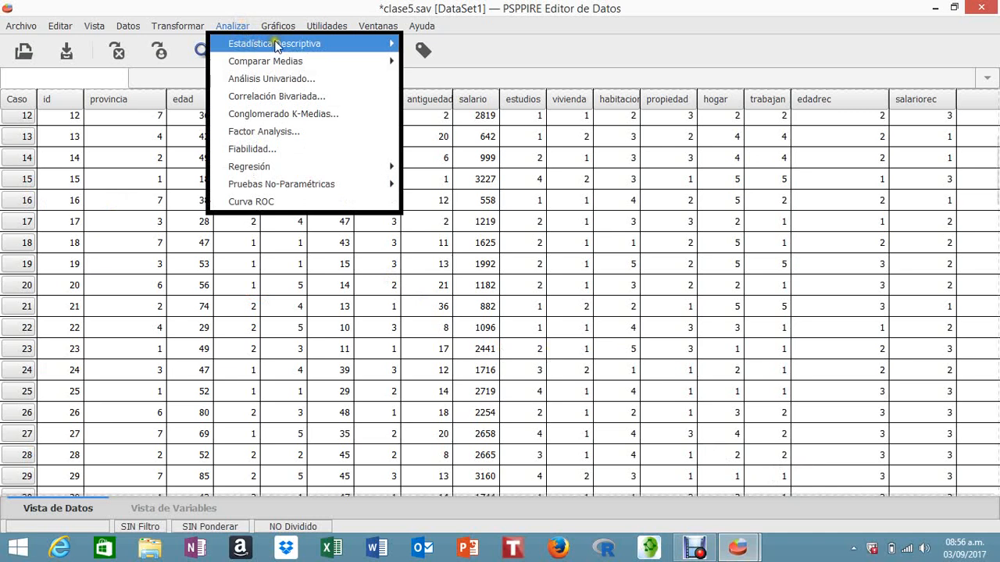
mouse_move(391, 43)
click(432, 62)
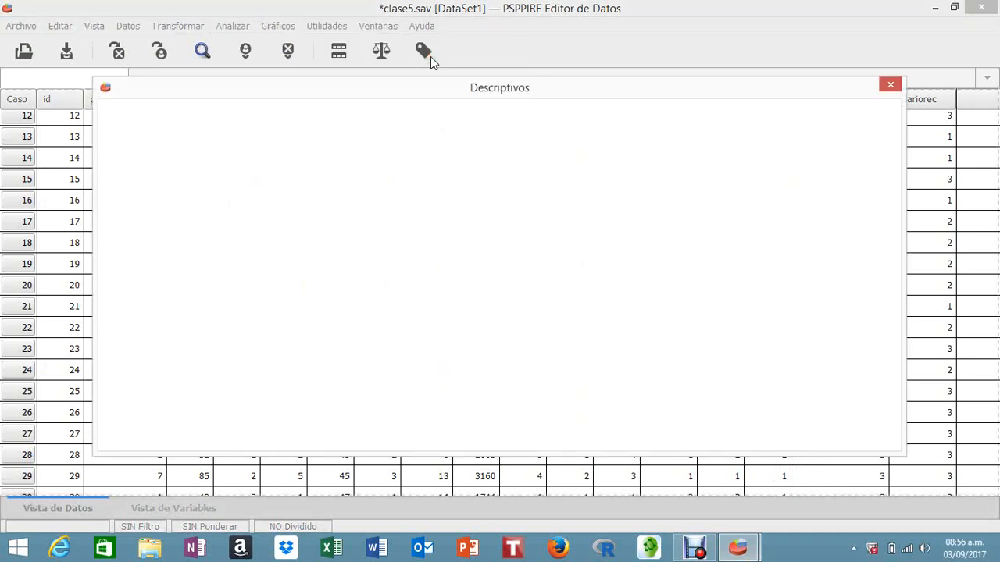
click(887, 84)
Reopen the Explorar analysis, remove salario from the dependent variables and add sexo as a factor
click(232, 25)
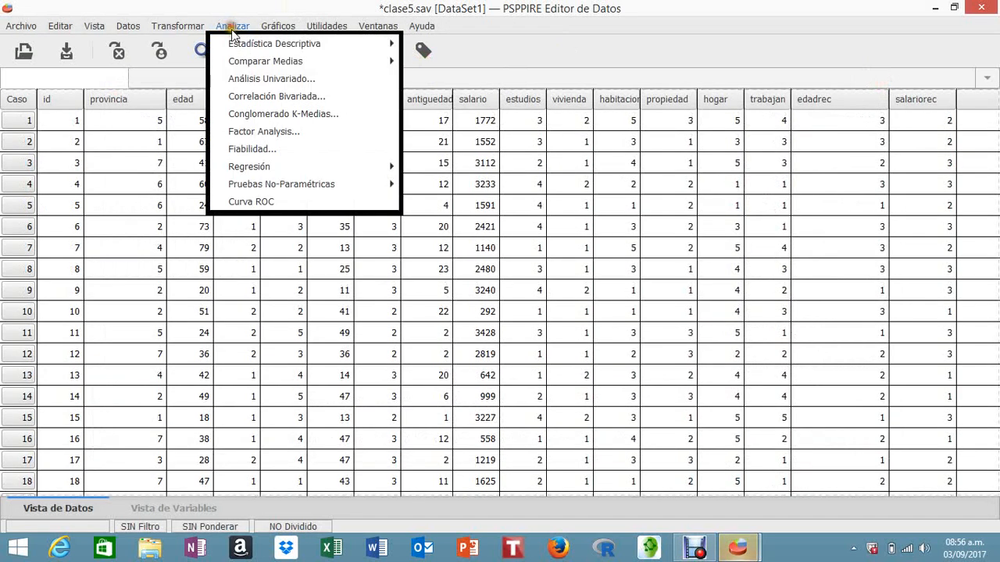
mouse_move(242, 41)
click(442, 79)
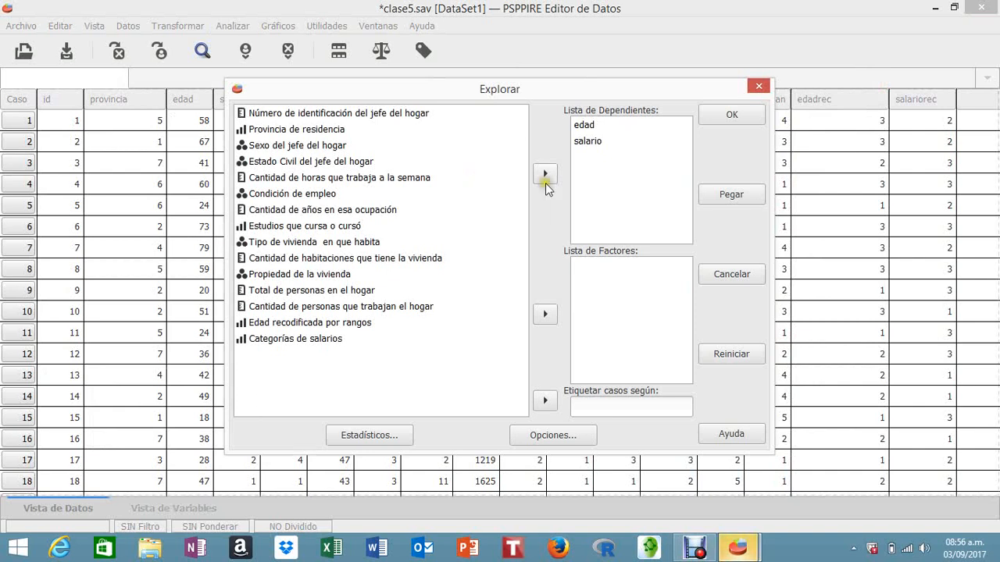
click(592, 142)
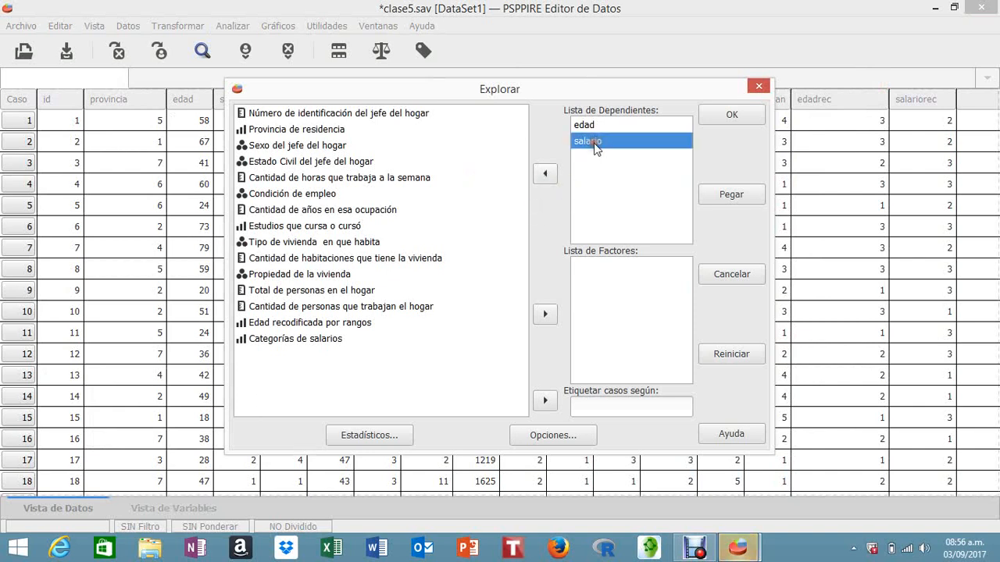
click(555, 175)
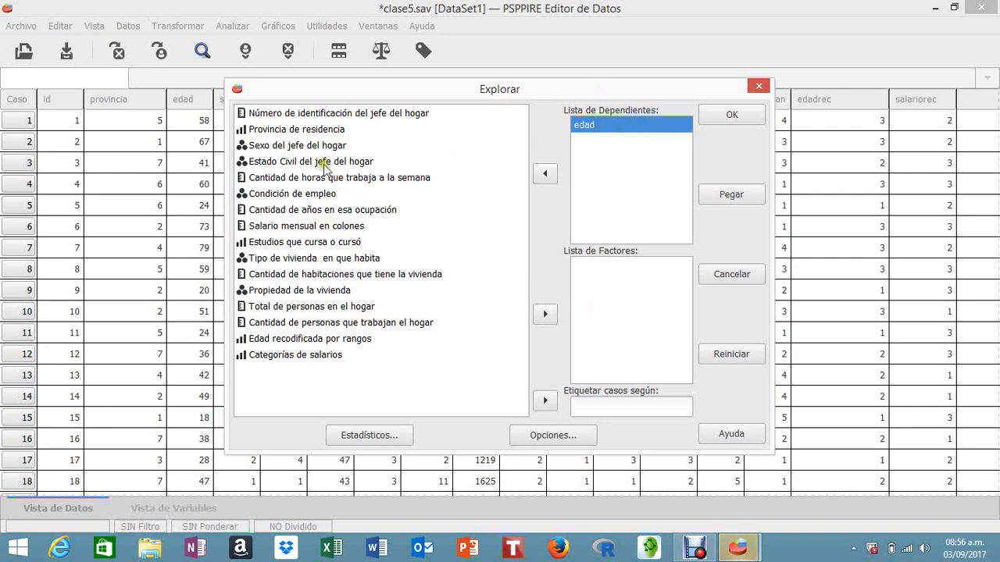
click(294, 145)
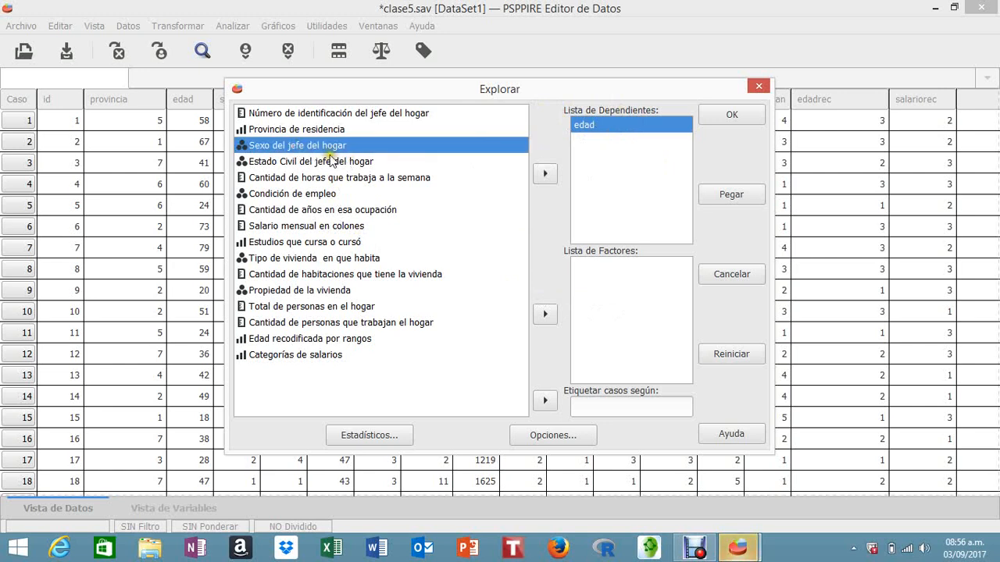
click(545, 315)
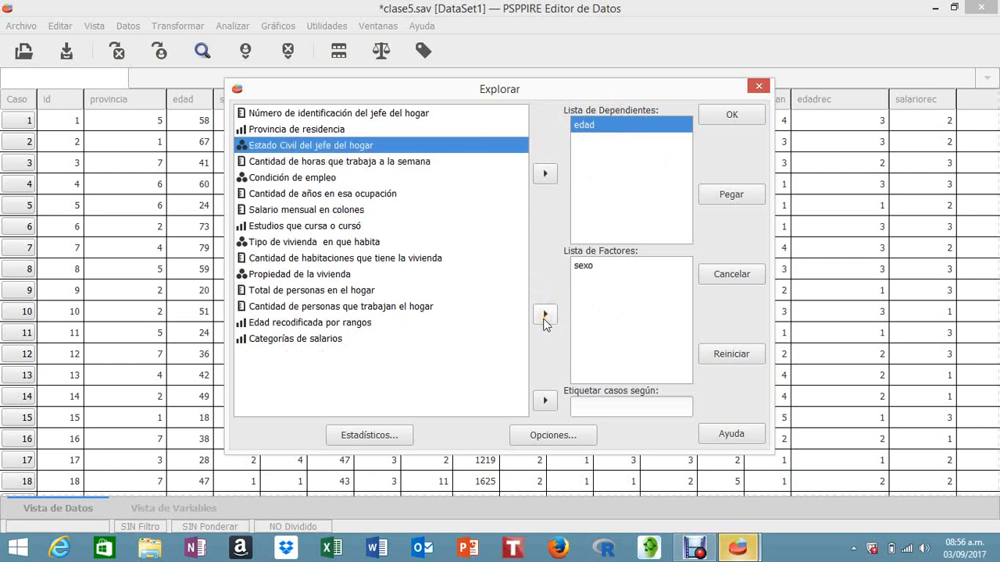
Keep Descriptivos, Extremos and Percentiles selected, check the missing-value options without changing them, and run Explorar for edad by sexo
click(351, 441)
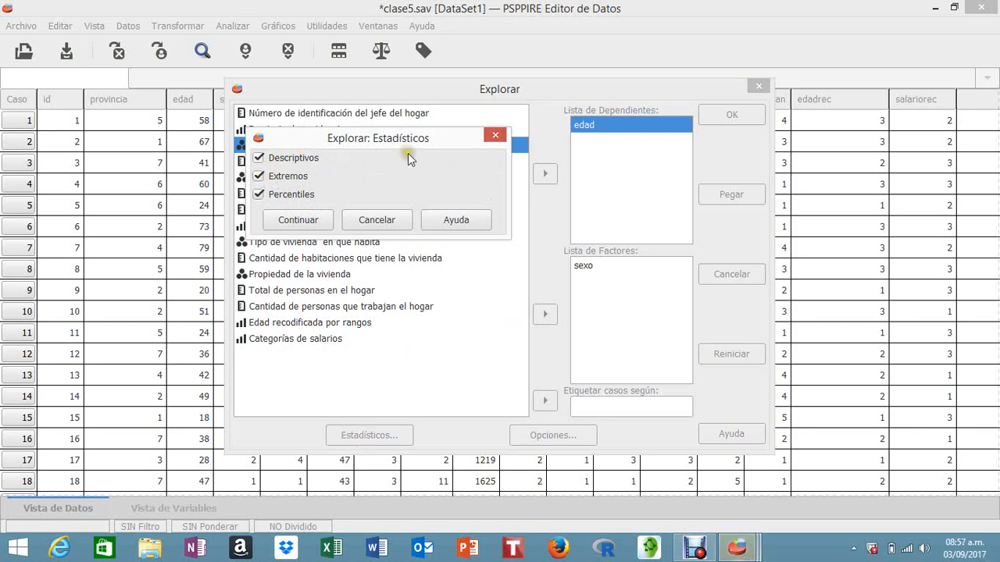
click(296, 220)
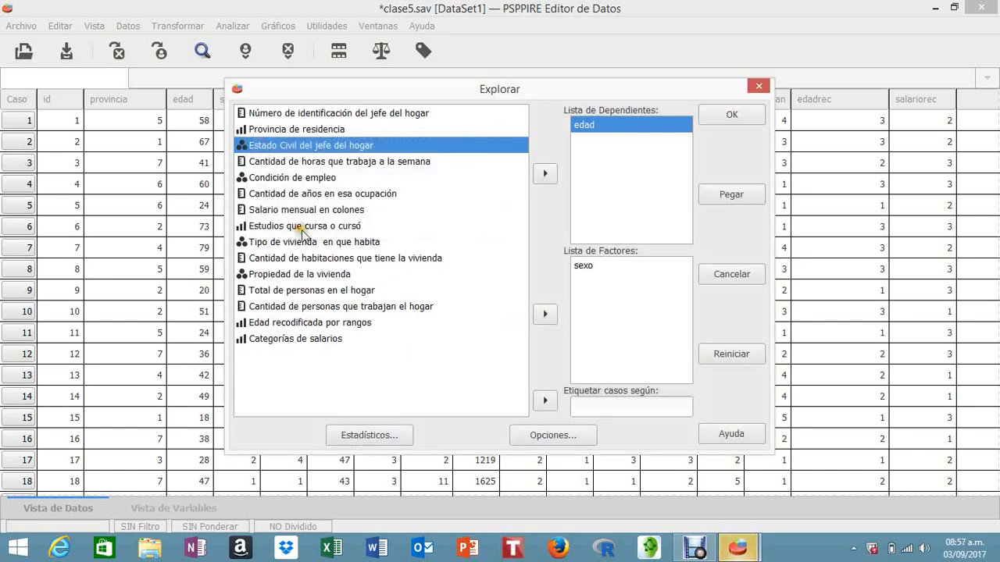
click(553, 435)
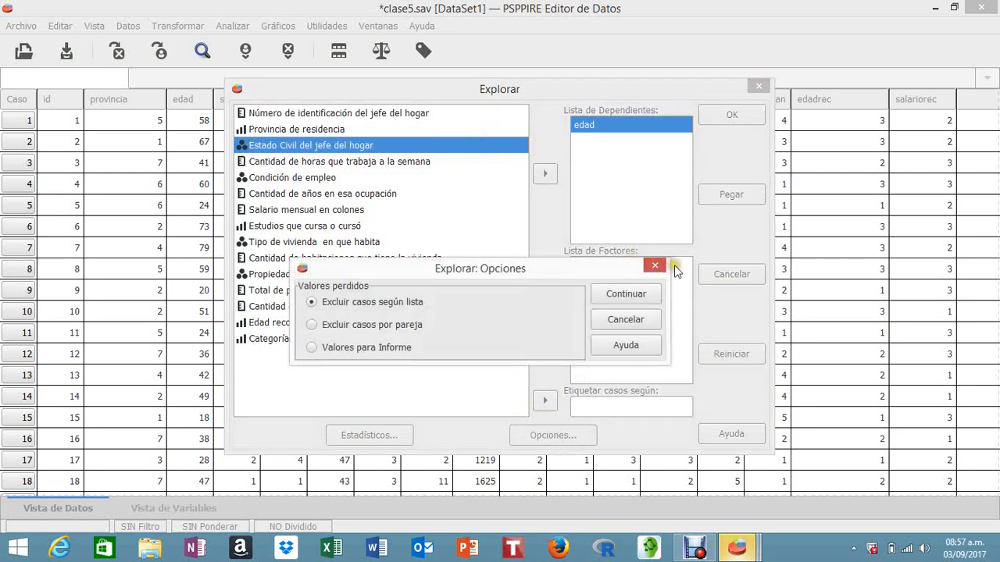
click(650, 267)
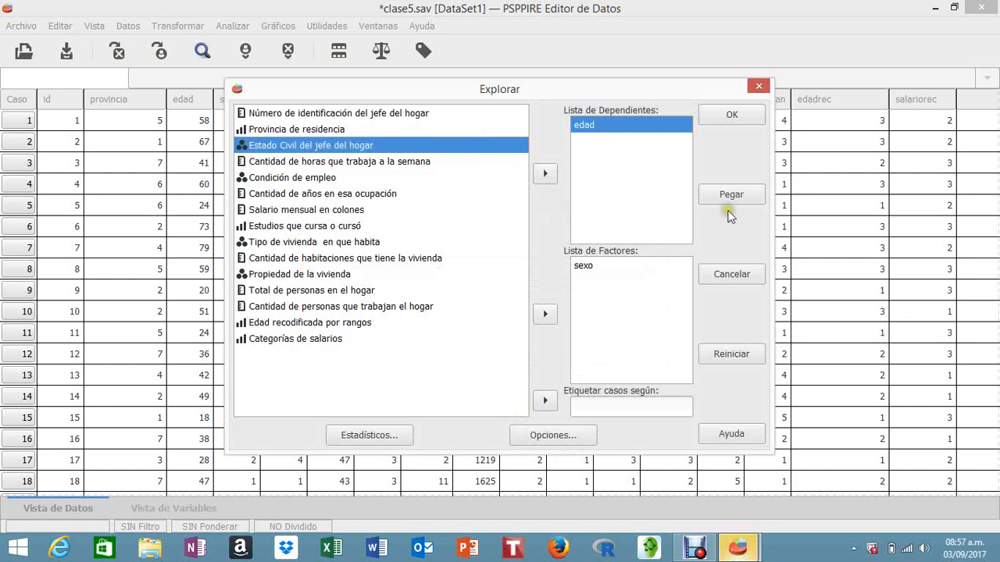
click(738, 115)
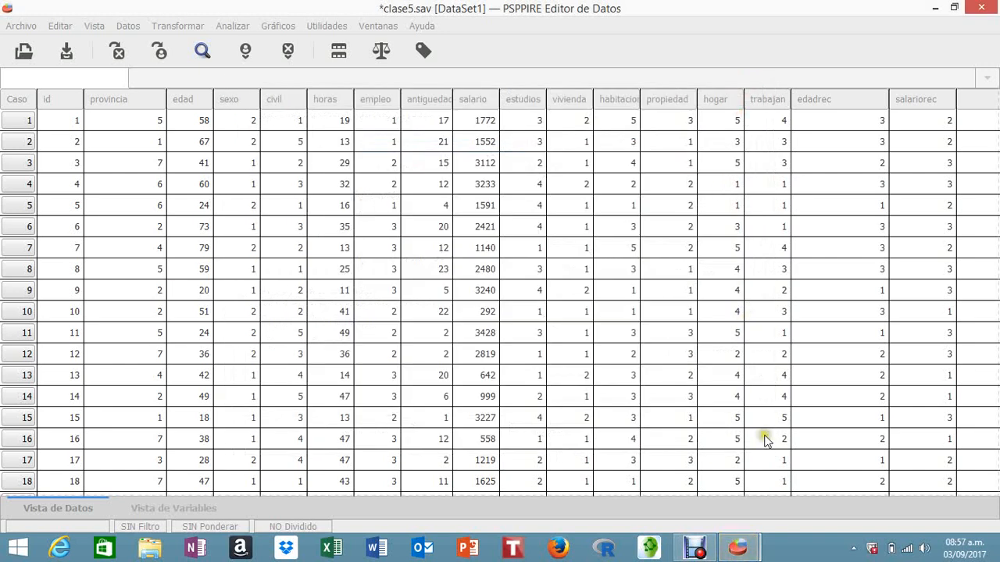
Open the latest EXAMINE output in the results viewer and examine the overall extreme values, percentiles and descriptives for edad
mouse_move(719, 537)
click(676, 495)
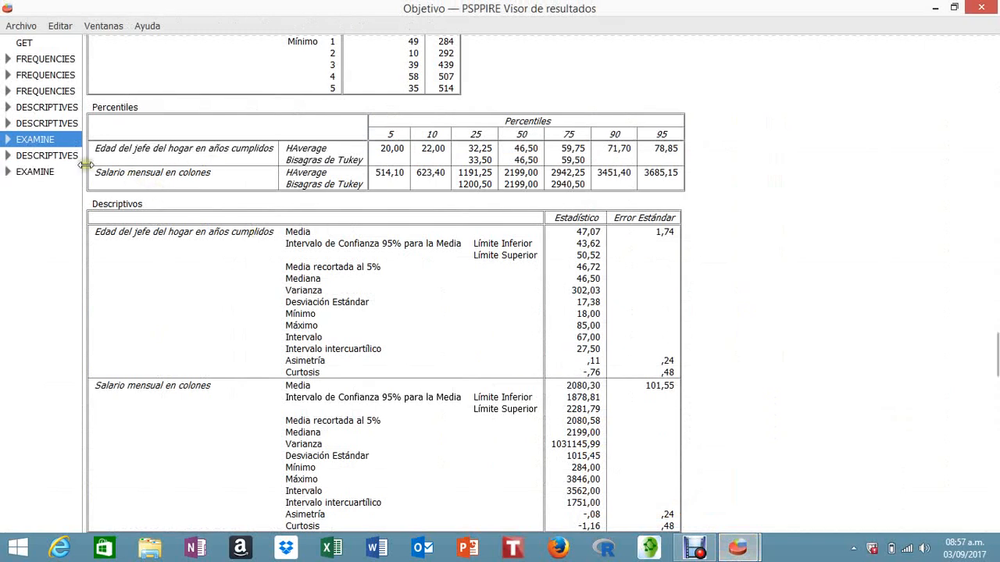
click(35, 171)
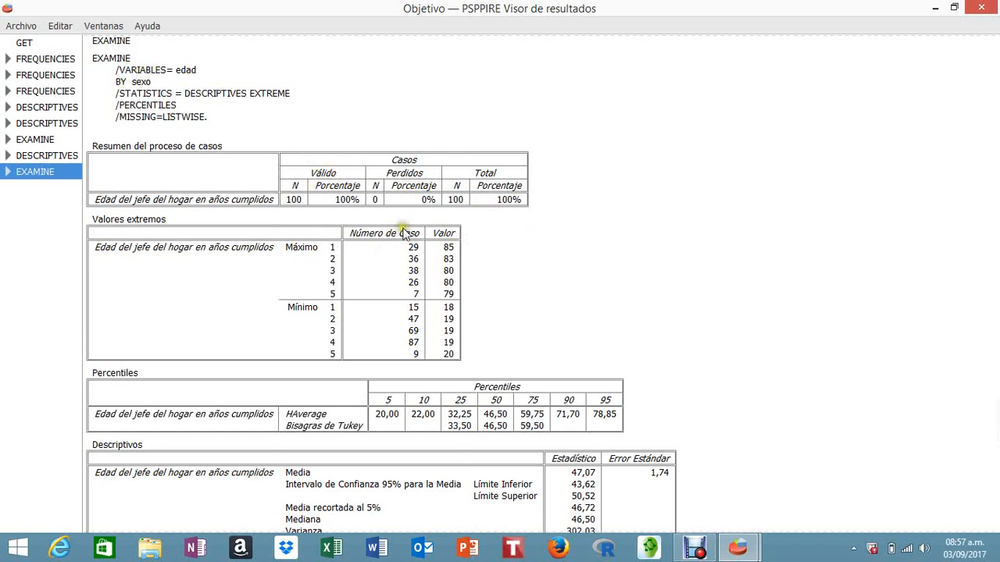
scroll(413, 265, down, 6)
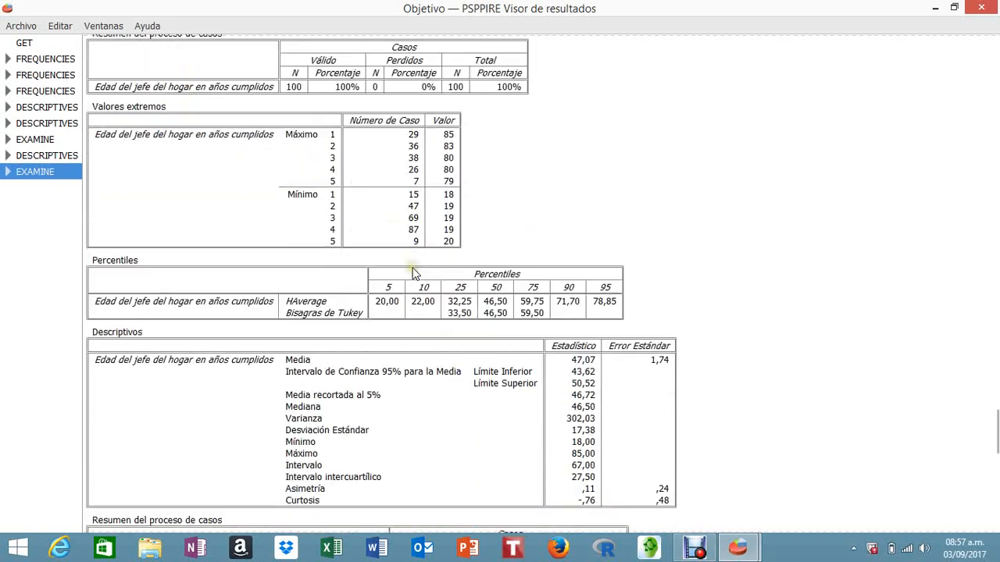
scroll(414, 273, down, 3)
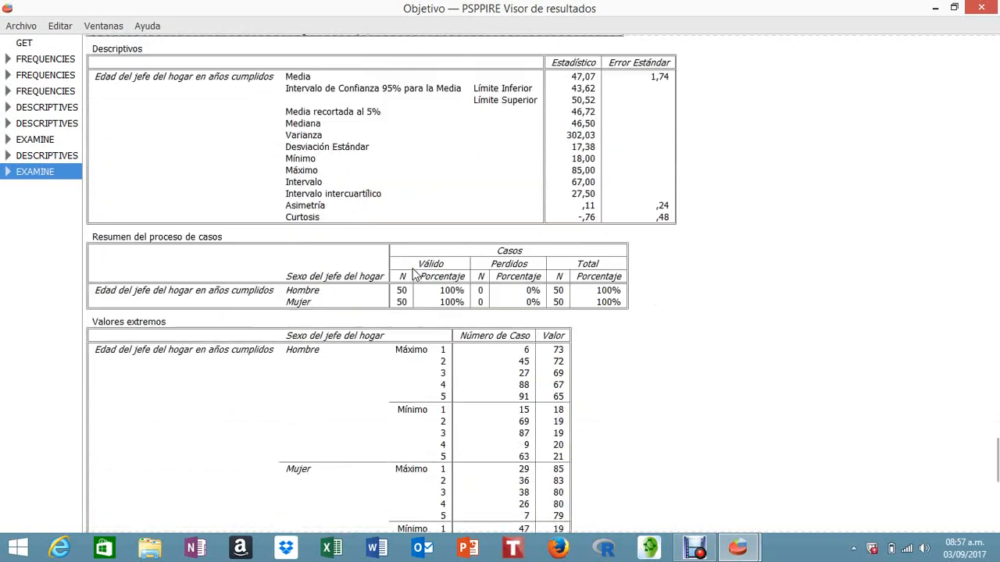
scroll(414, 275, up, 5)
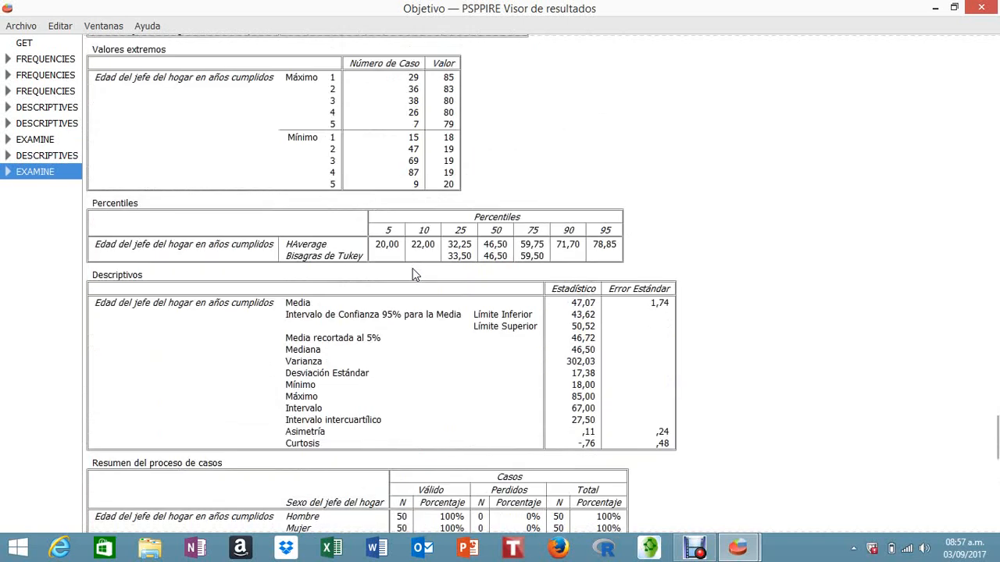
scroll(413, 273, up, 1)
scroll(413, 273, up, 1)
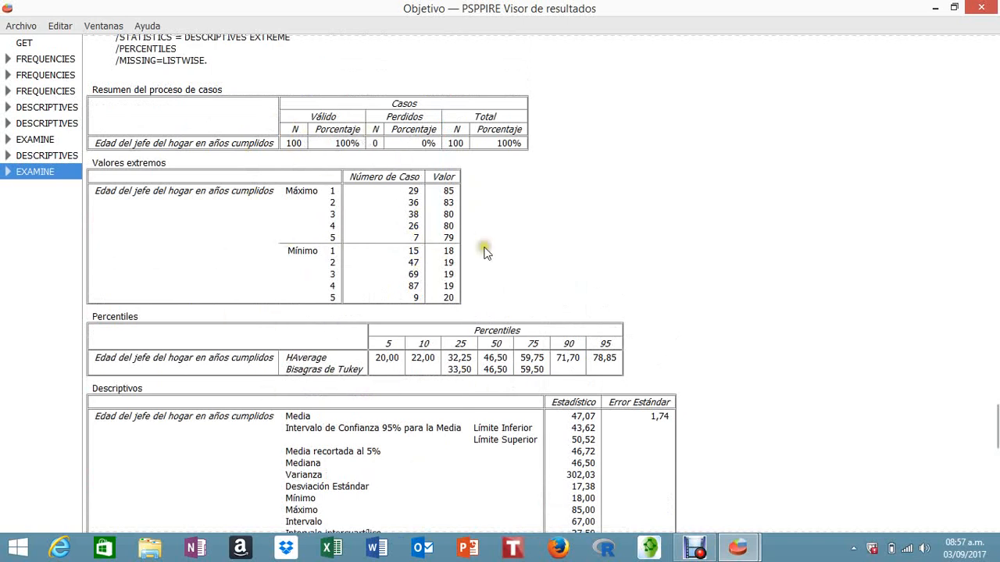
scroll(325, 363, down, 2)
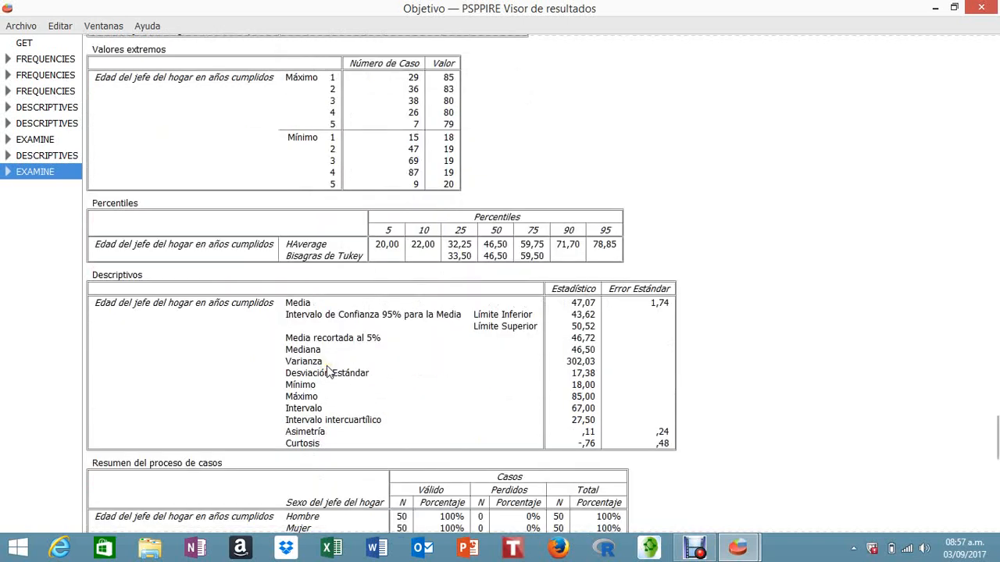
scroll(328, 372, down, 2)
scroll(328, 372, up, 5)
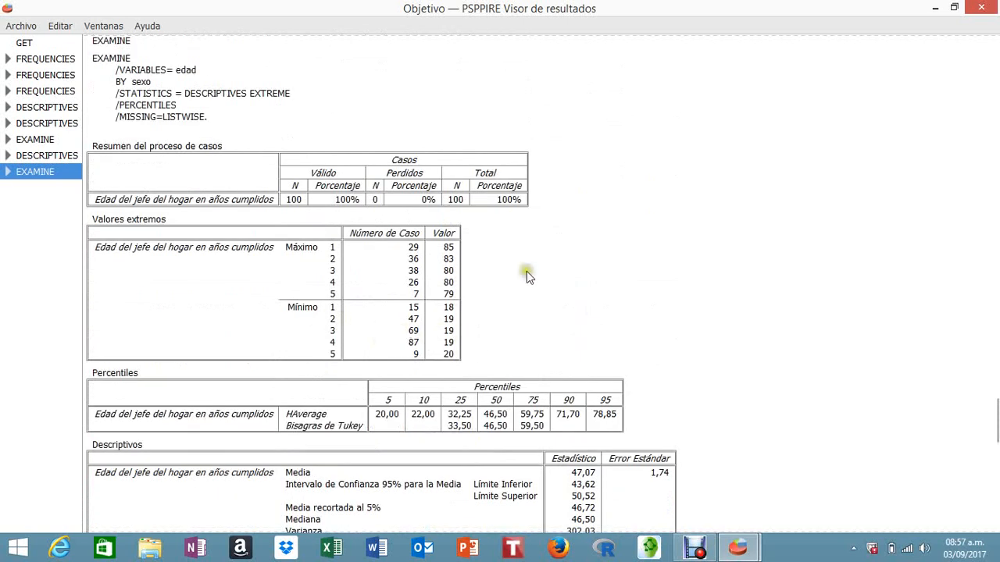
scroll(453, 261, down, 1)
scroll(455, 264, down, 2)
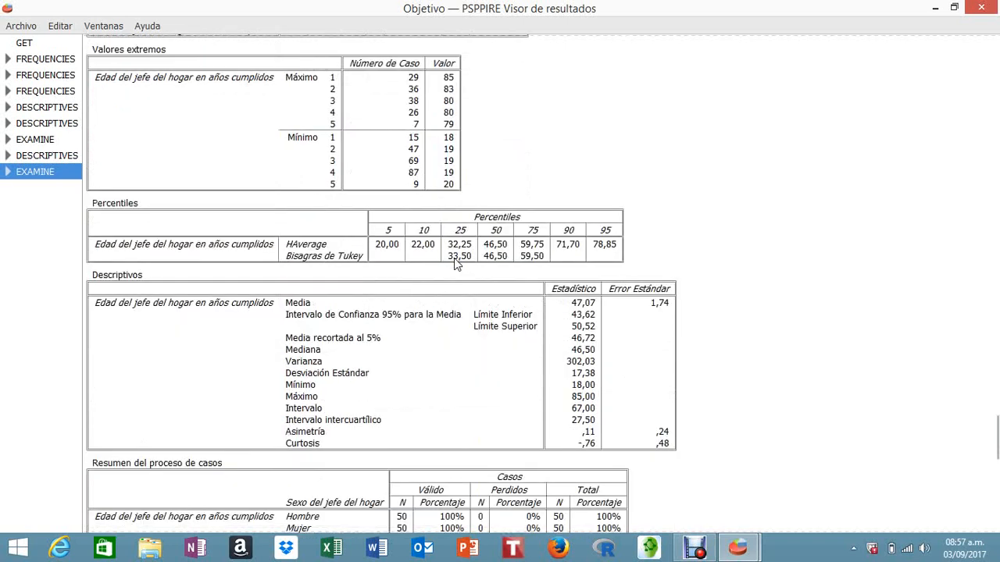
Examine the case summary, extreme values, percentiles and descriptives of edad broken down by Hombre and Mujer
scroll(456, 264, down, 3)
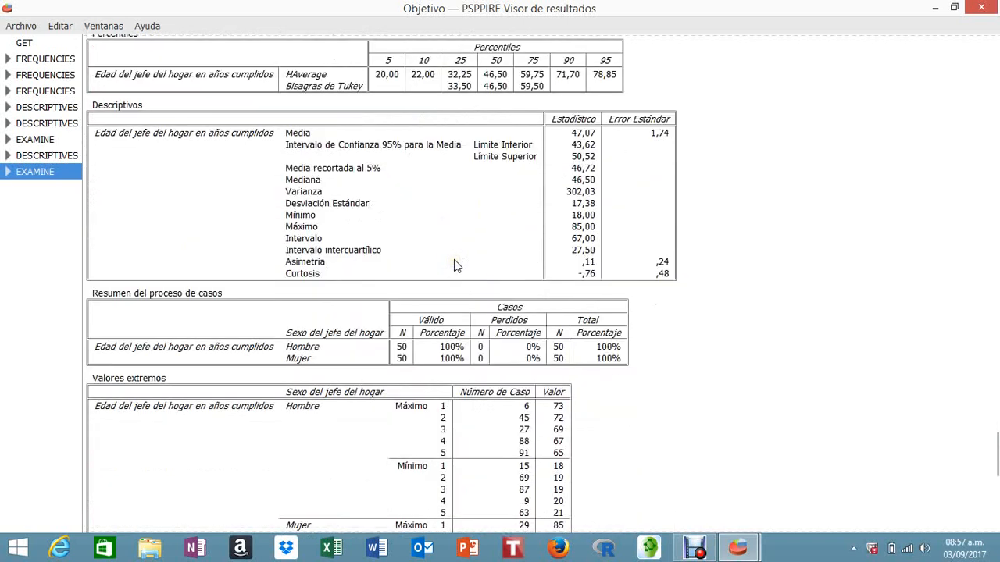
scroll(453, 262, down, 1)
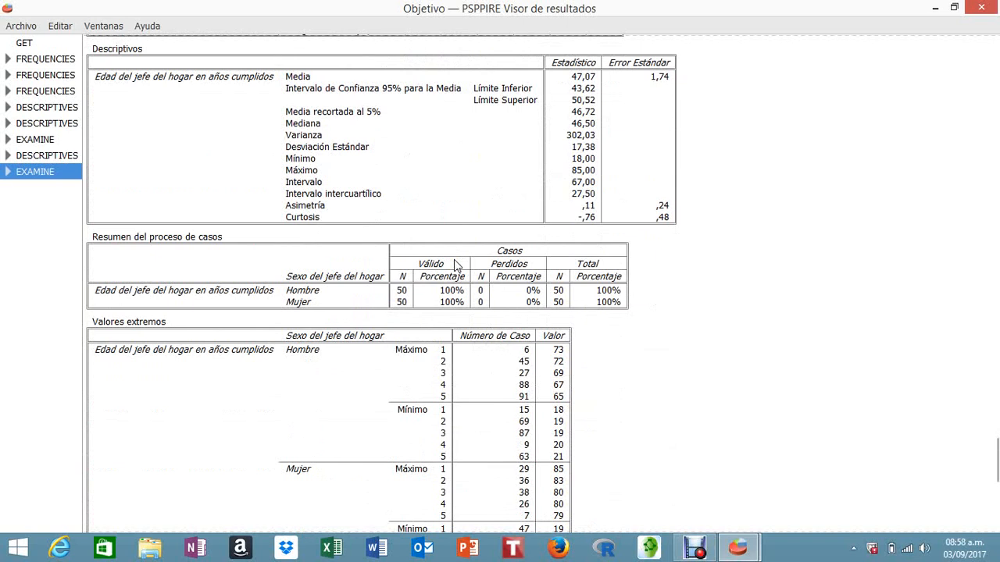
scroll(454, 262, down, 1)
scroll(454, 263, down, 1)
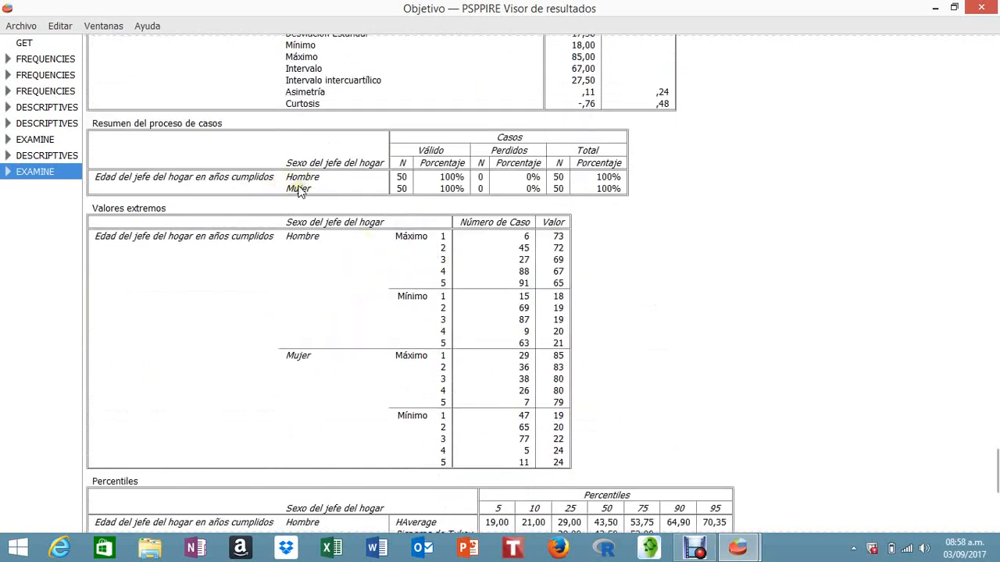
scroll(326, 219, down, 1)
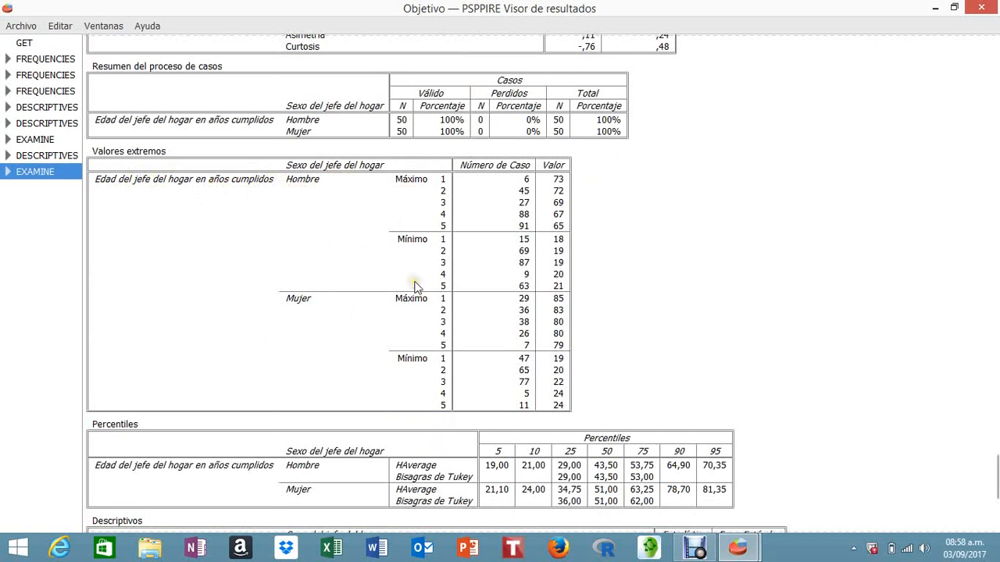
scroll(414, 287, down, 3)
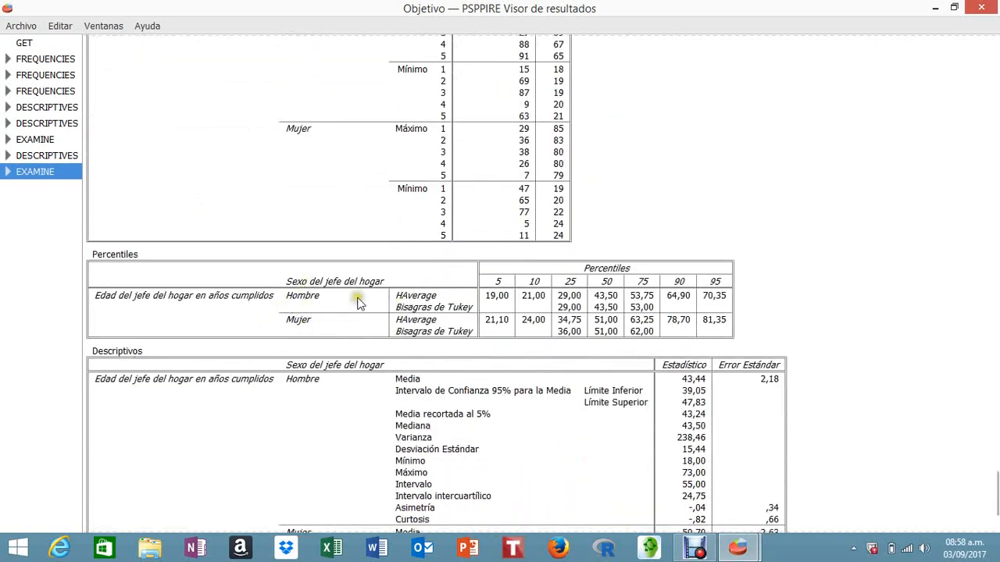
scroll(357, 303, down, 3)
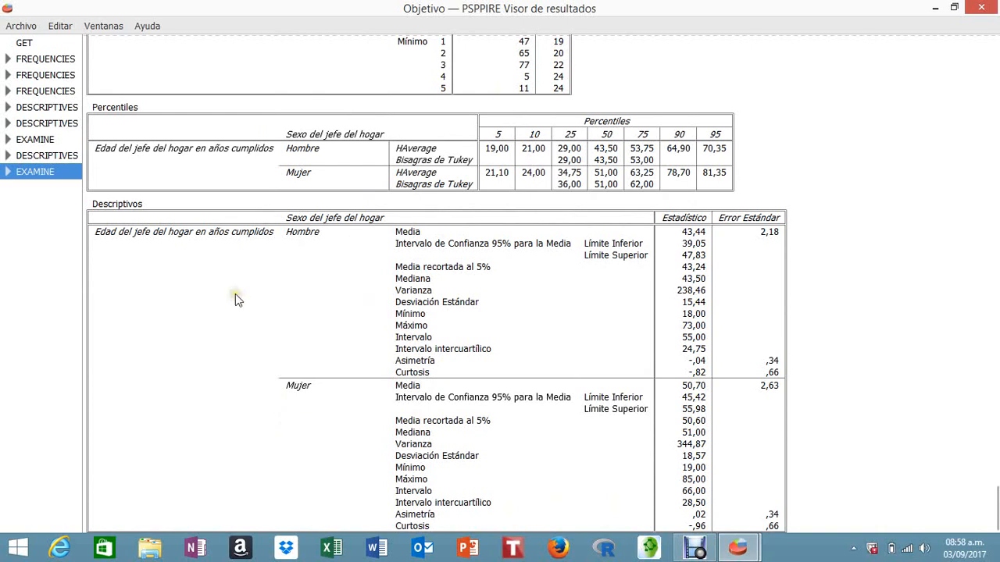
Return to the data editor, reopen the Explorar analysis and replace the factor sexo with provincia
click(936, 8)
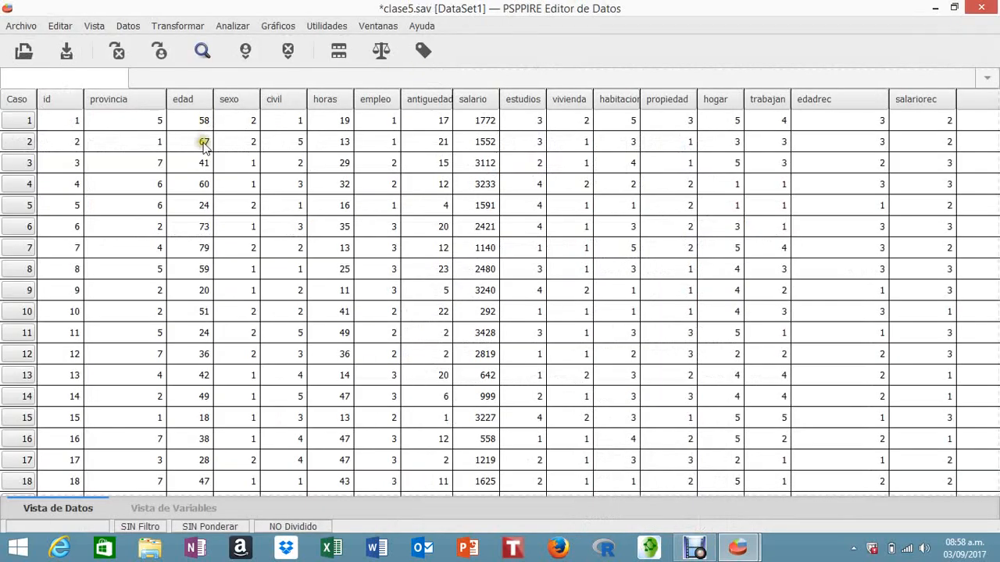
click(233, 26)
mouse_move(263, 47)
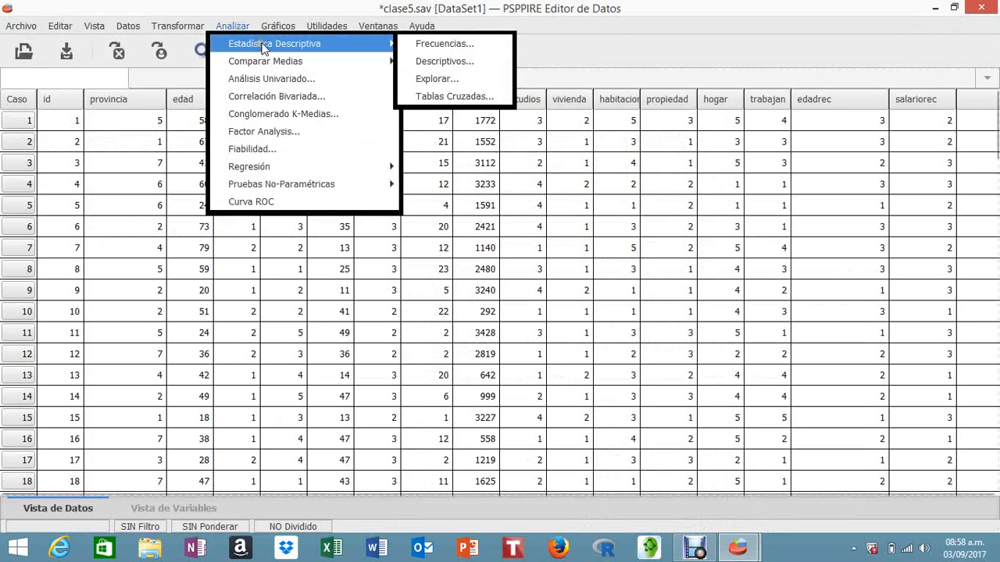
click(437, 79)
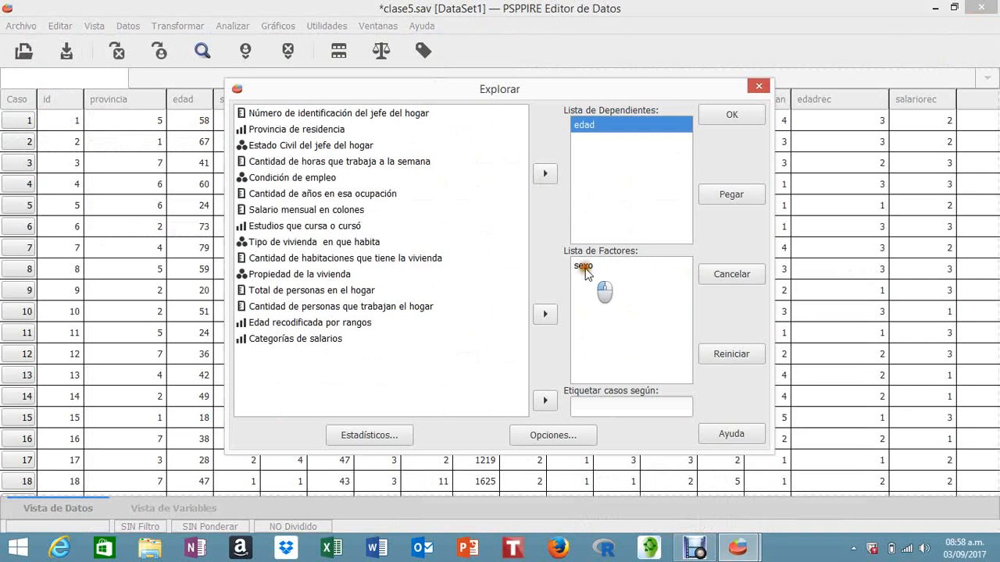
click(584, 266)
click(539, 316)
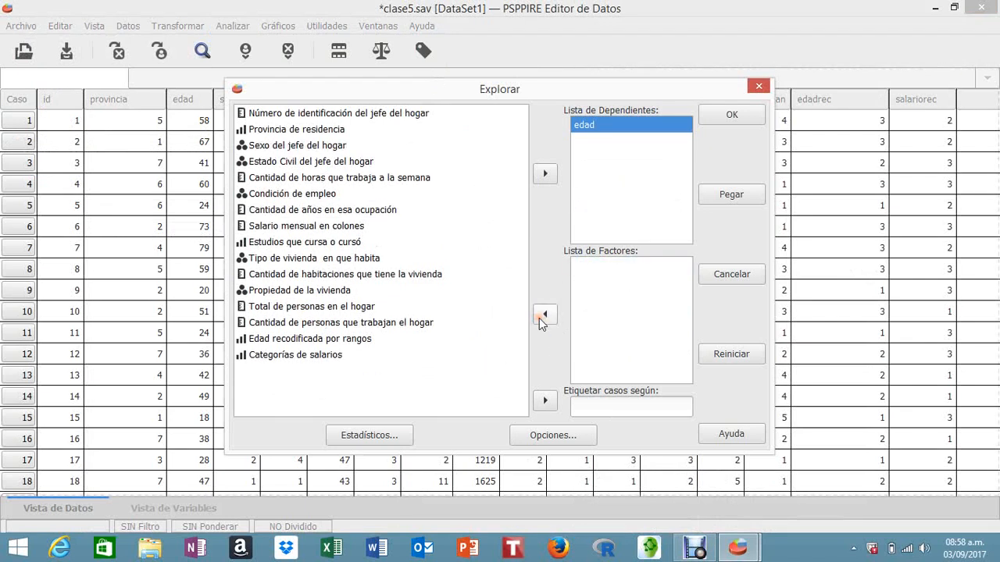
click(278, 129)
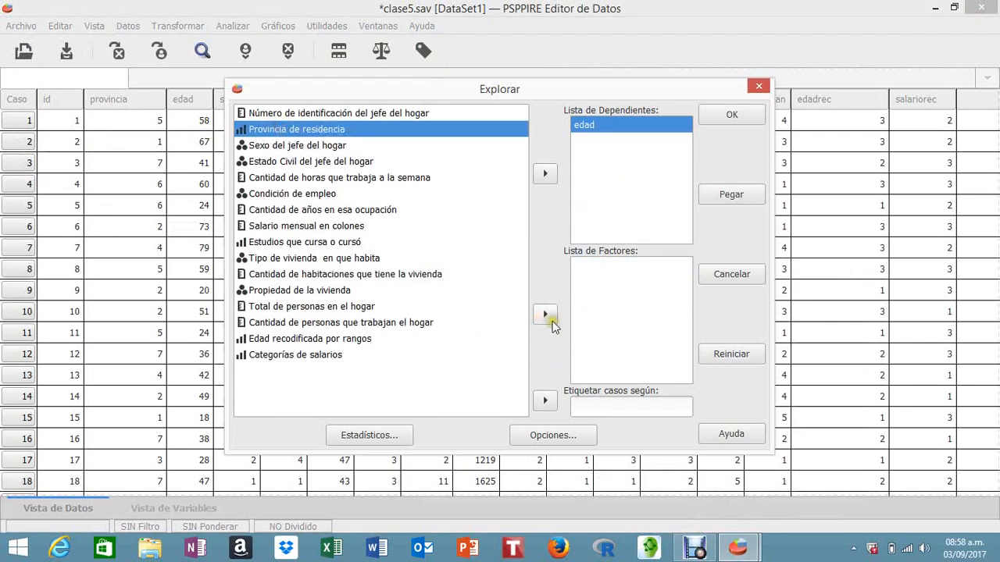
click(547, 316)
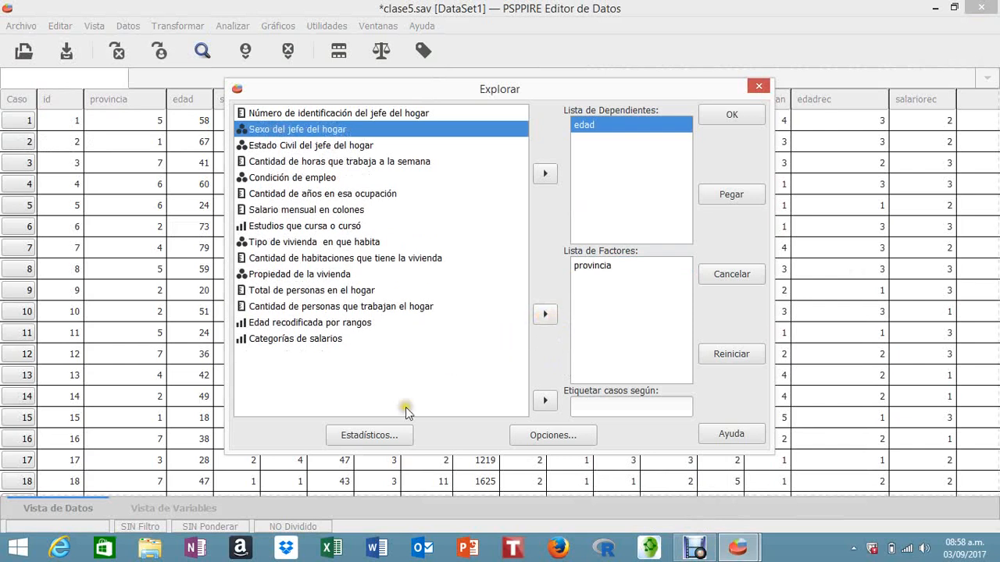
Turn off the Extremos and Descriptivos statistics, leaving only Percentiles, and run Explorar for edad by provincia
click(373, 437)
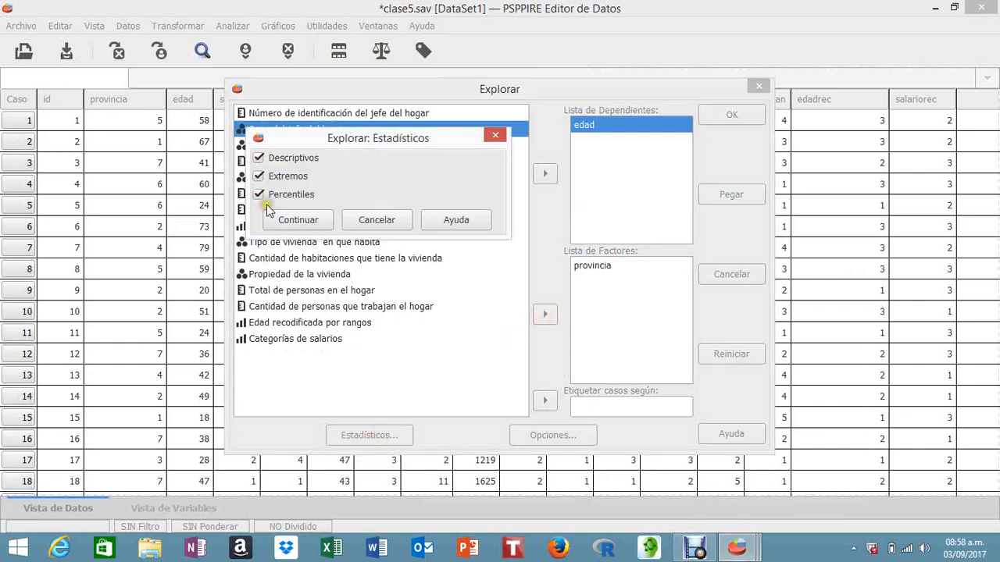
click(278, 179)
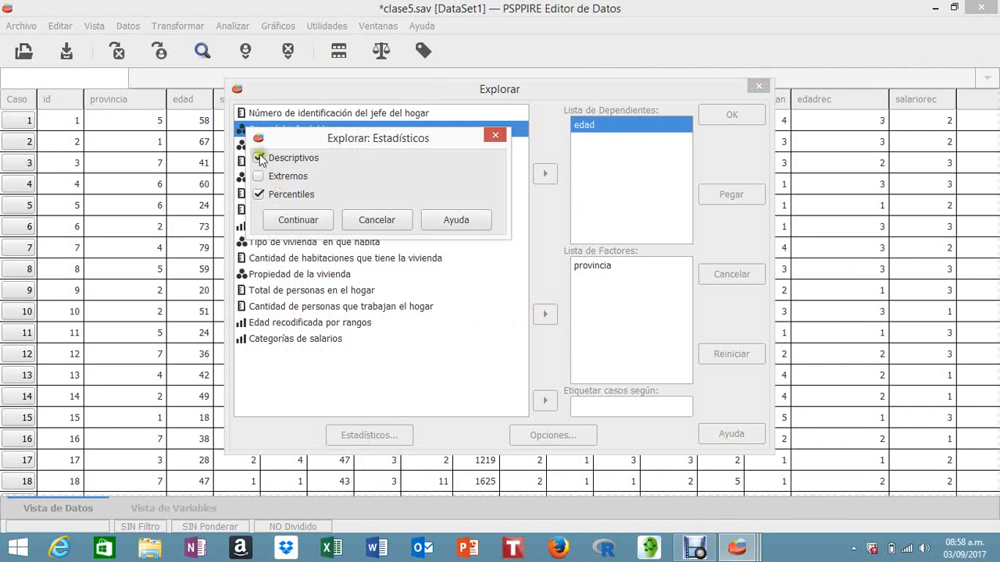
click(303, 219)
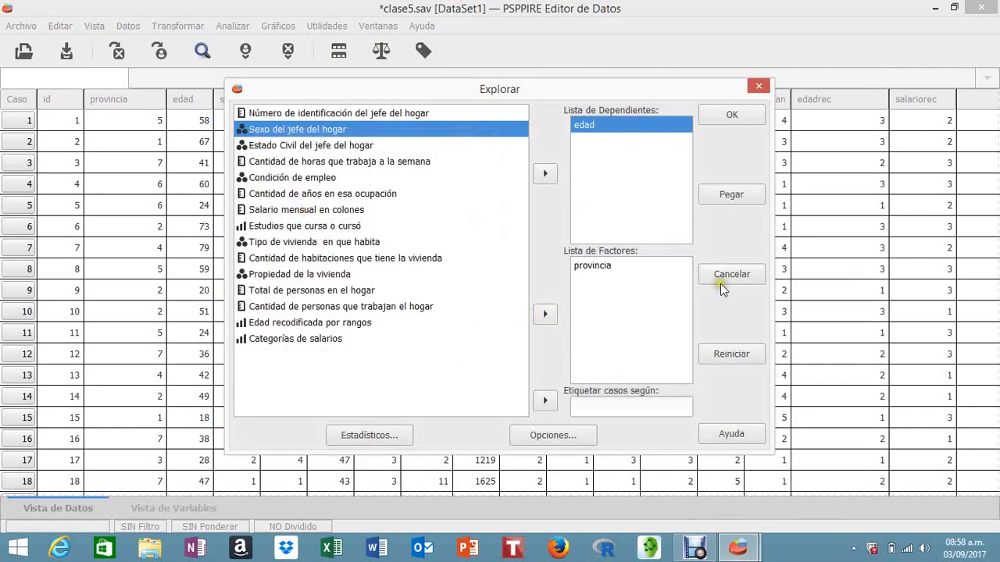
click(741, 118)
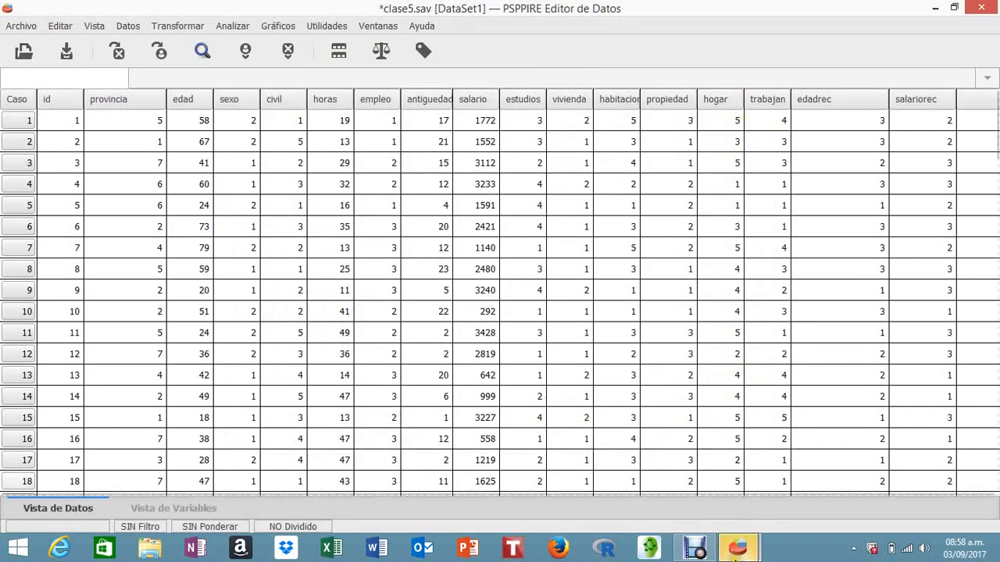
Open the newest EXAMINE output in the results viewer and examine the case summary and percentiles of edad for each province
mouse_move(738, 548)
click(698, 494)
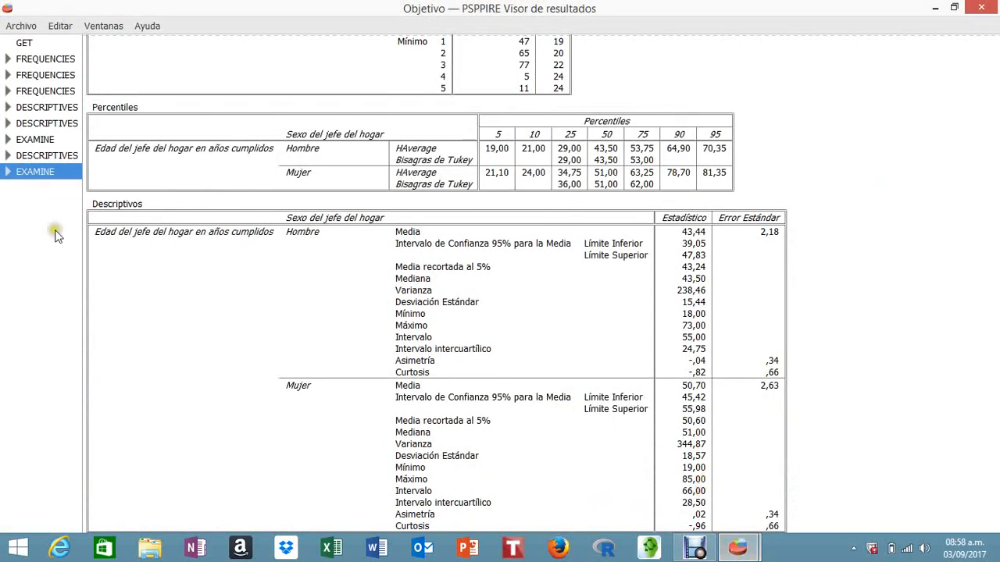
click(31, 192)
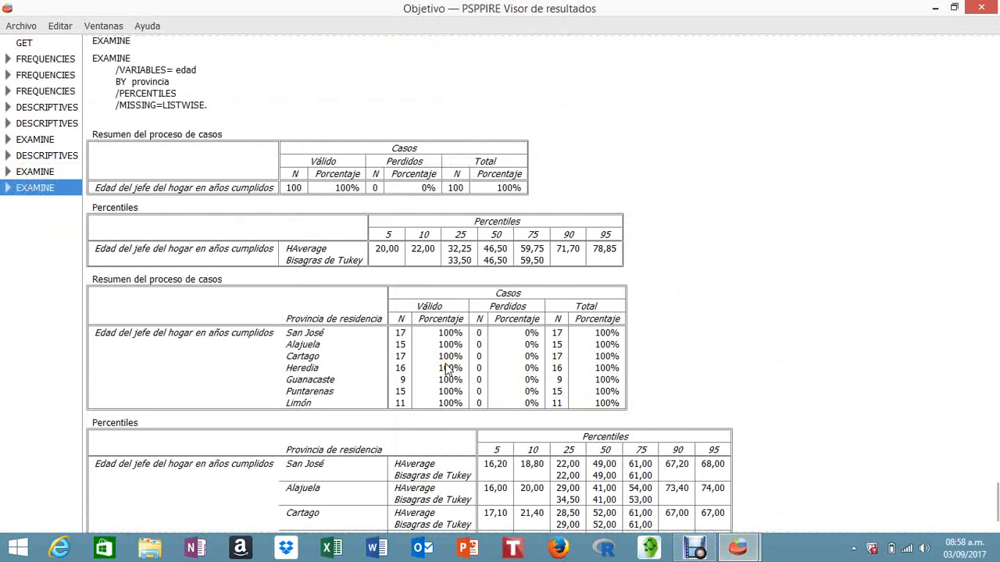
scroll(447, 368, down, 3)
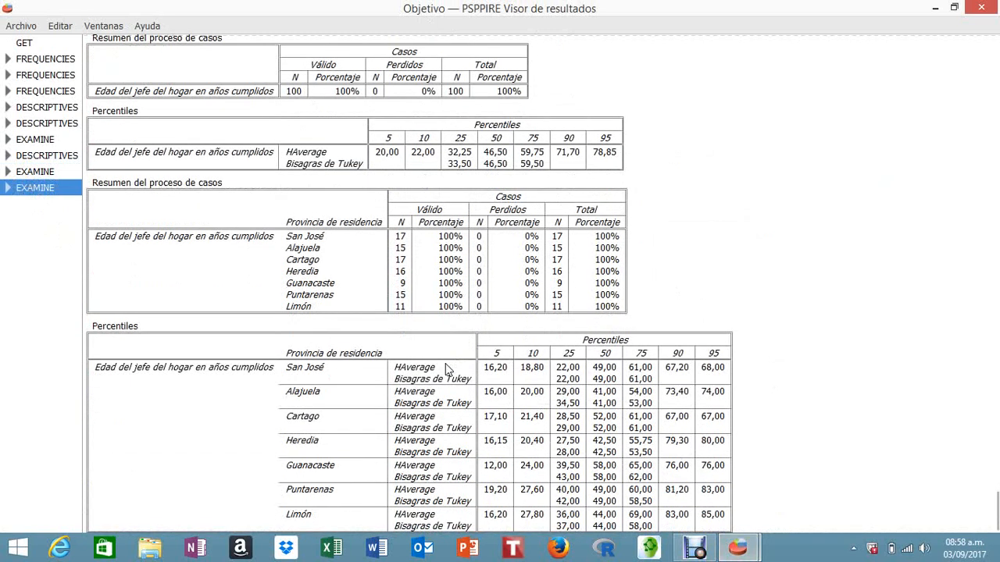
scroll(447, 368, up, 3)
scroll(447, 369, up, 2)
scroll(447, 369, down, 2)
scroll(447, 369, down, 2)
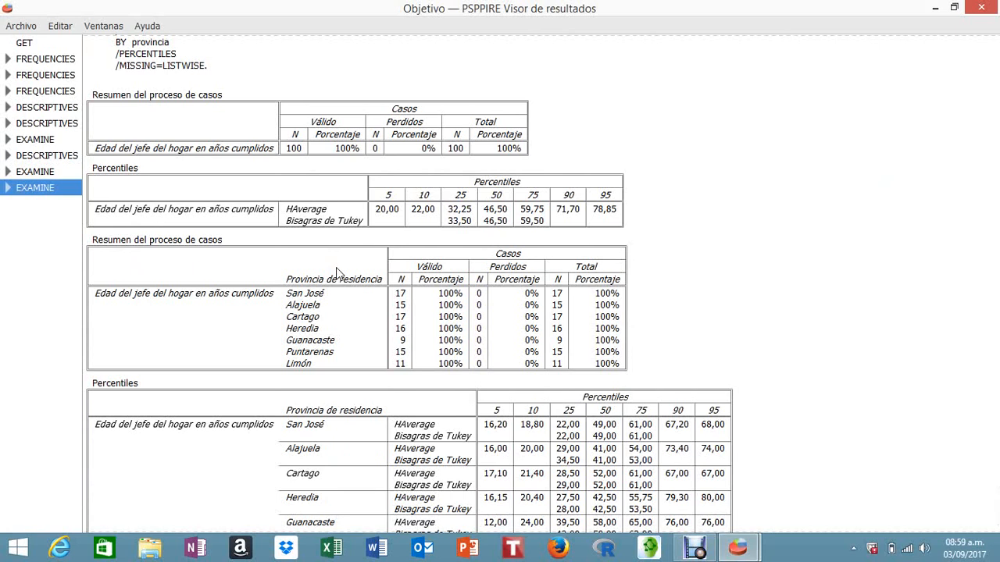
scroll(426, 251, down, 2)
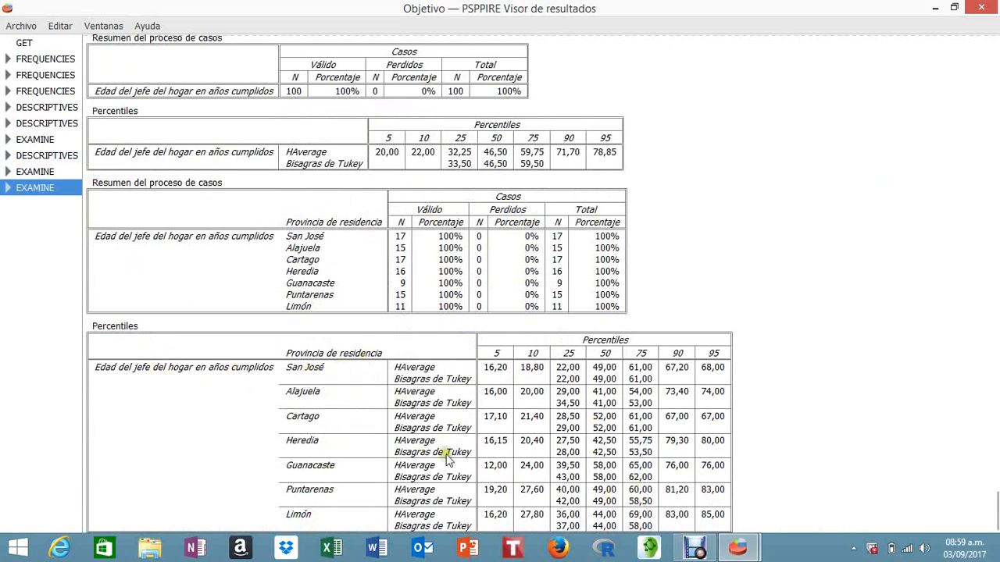
scroll(459, 347, up, 4)
scroll(460, 353, down, 4)
click(903, 48)
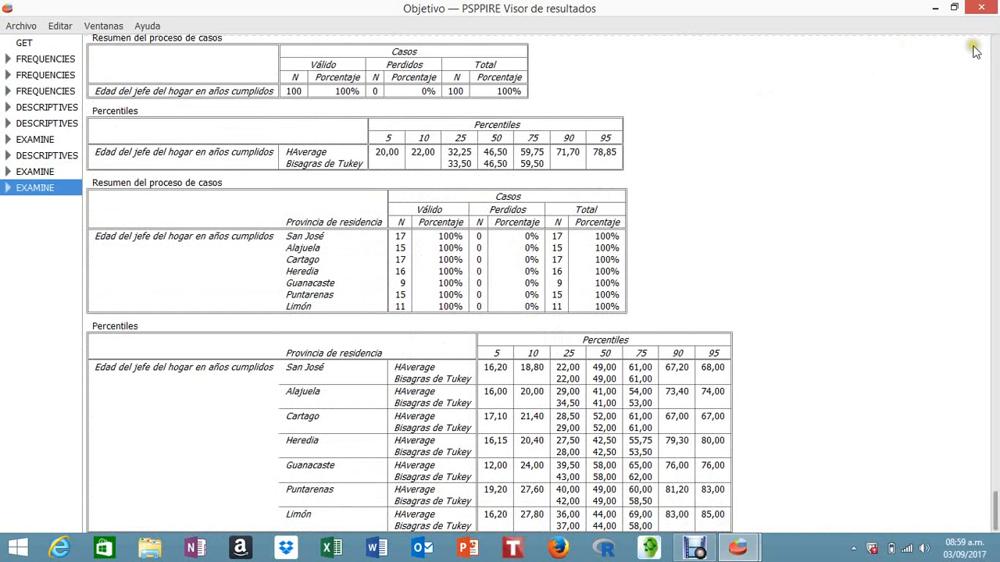
Return to the data editor and set up a Tablas Cruzadas analysis with civil in the rows and sexo in the columns
click(929, 8)
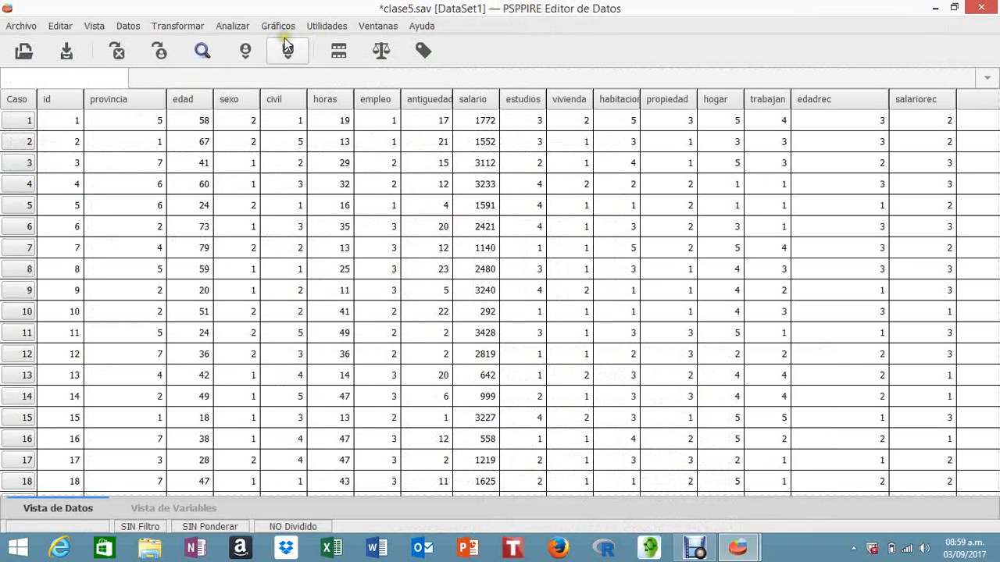
click(236, 27)
mouse_move(245, 45)
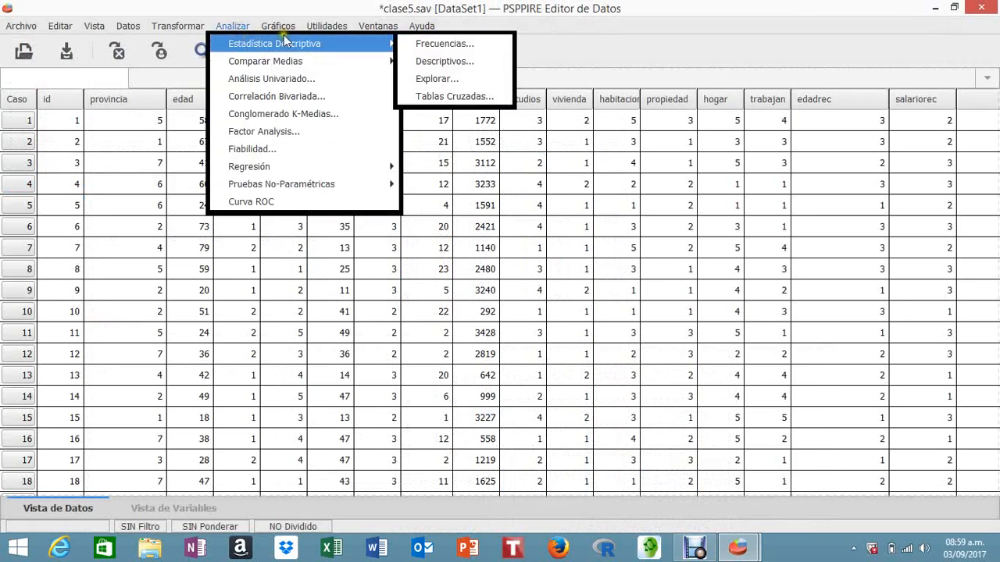
click(431, 95)
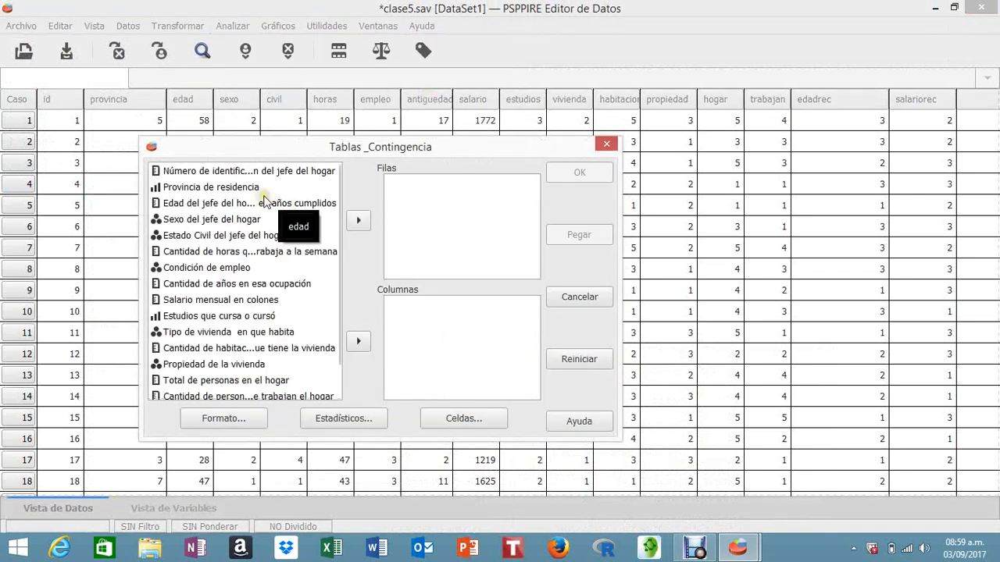
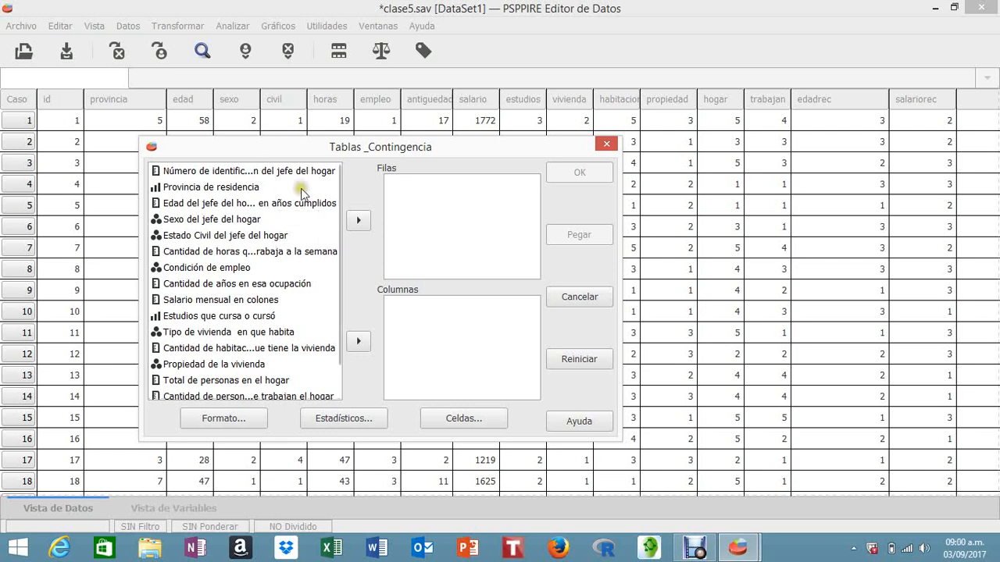
scroll(338, 349, down, 1)
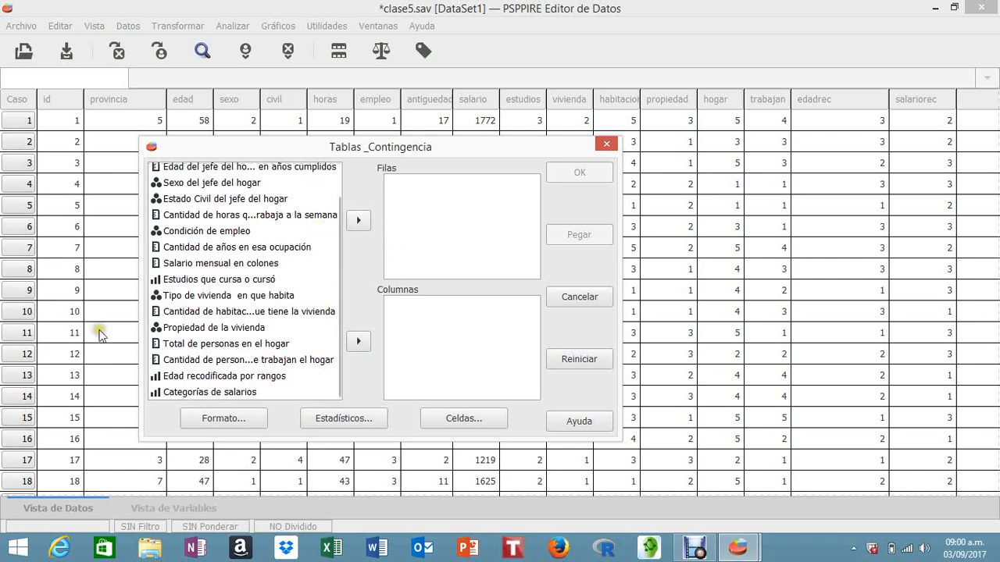
scroll(249, 258, up, 1)
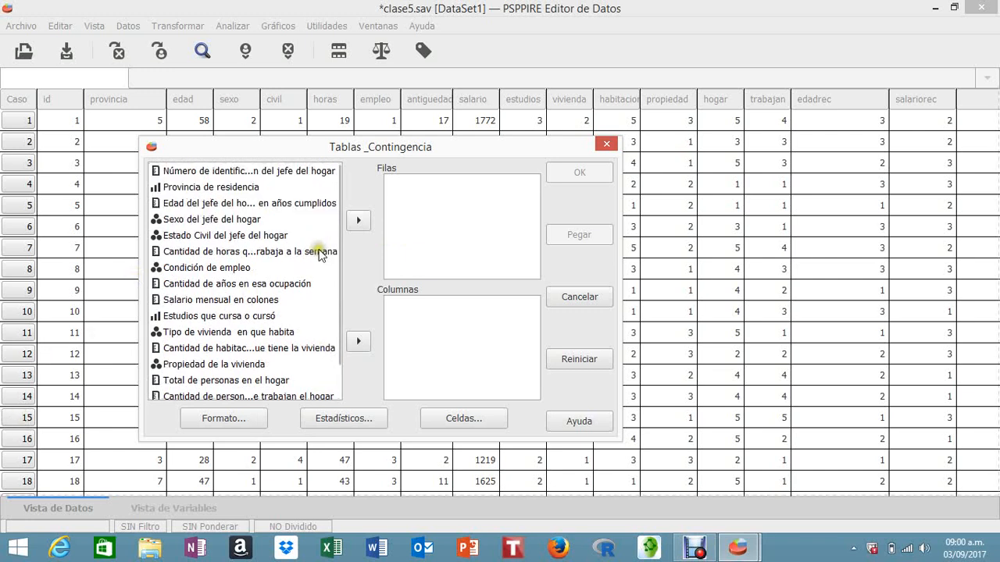
click(216, 222)
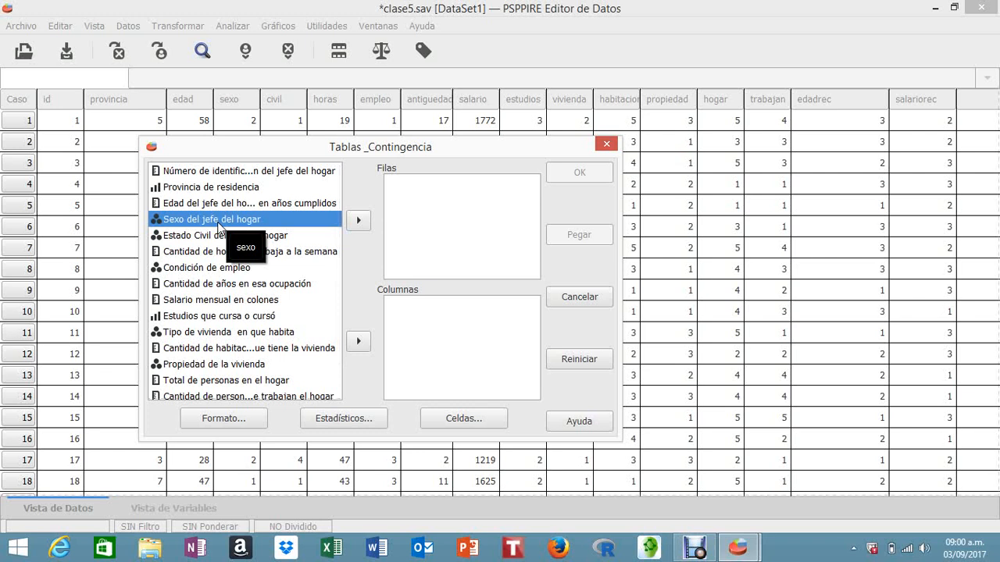
click(194, 236)
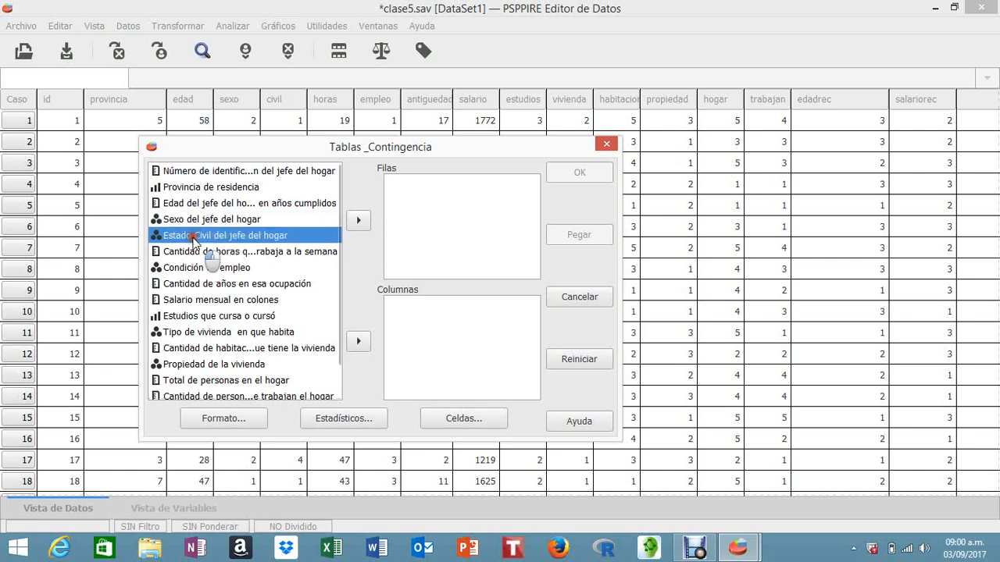
click(357, 219)
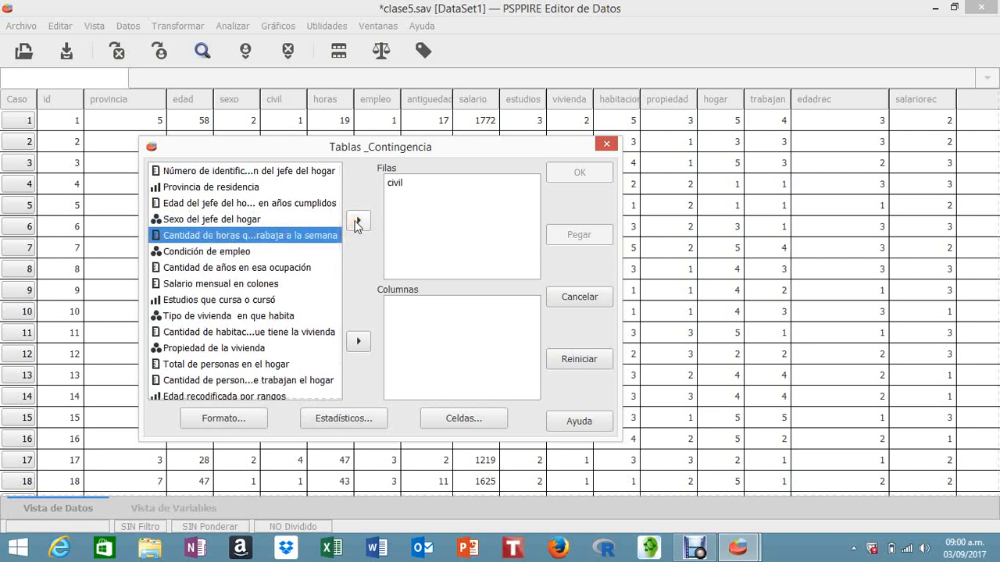
click(239, 222)
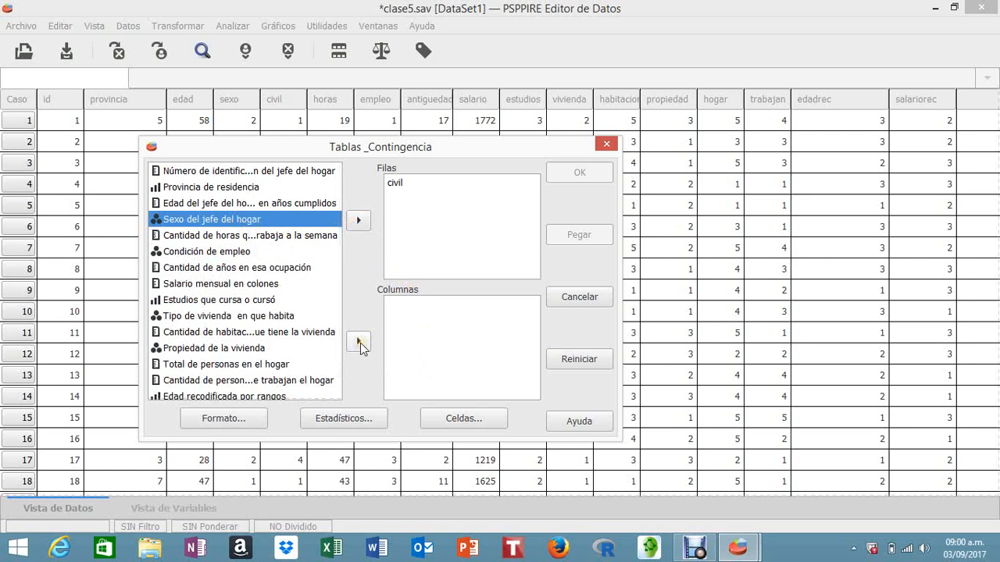
click(358, 340)
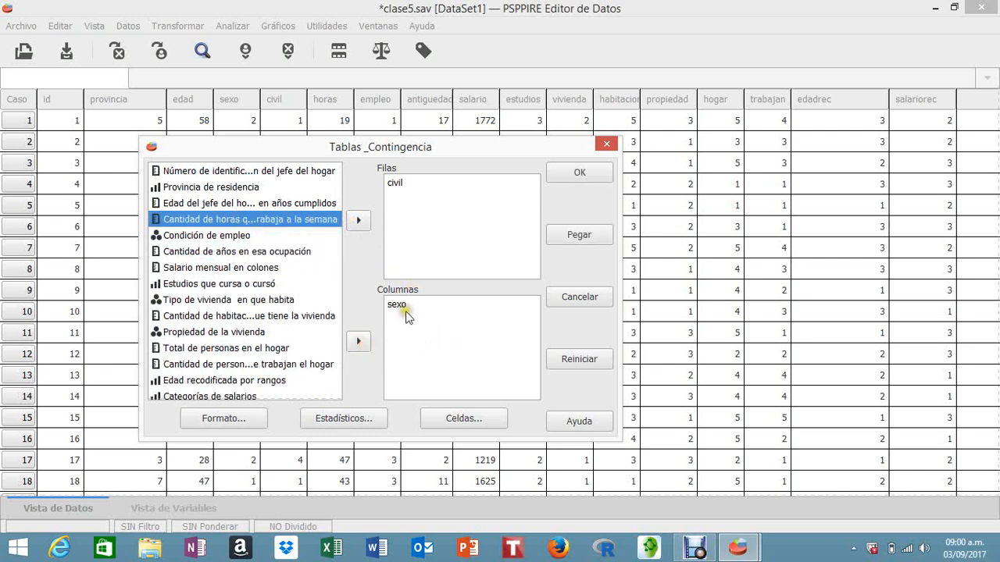
Keep Recuento, Fila, Columna and Total as the cell contents and run the crosstab of civil by sexo
click(459, 428)
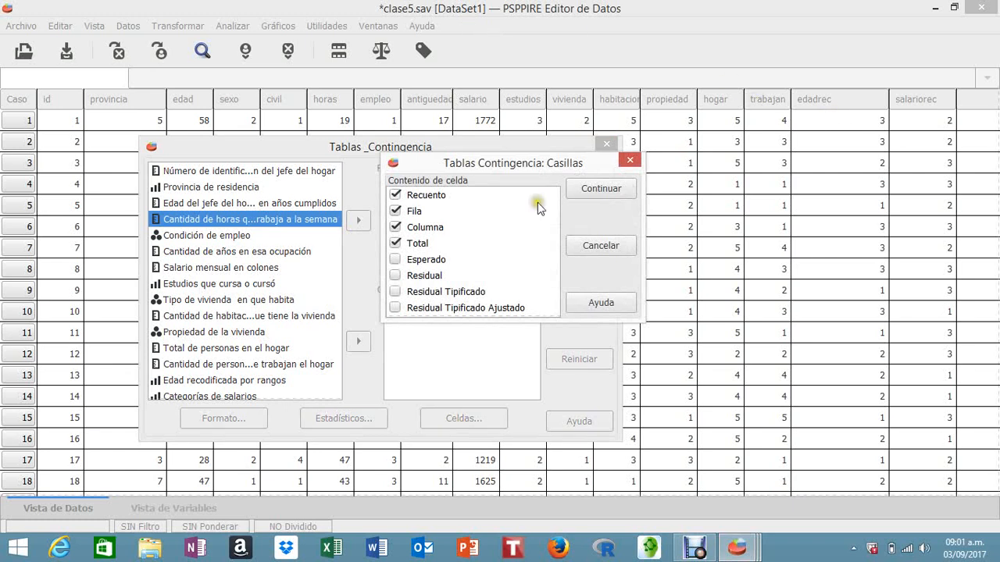
click(602, 190)
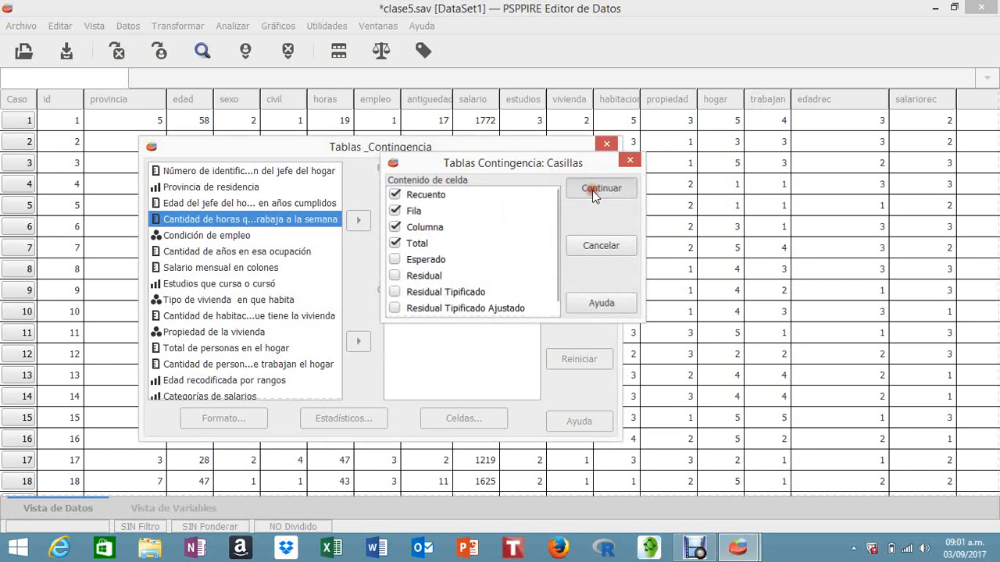
click(584, 172)
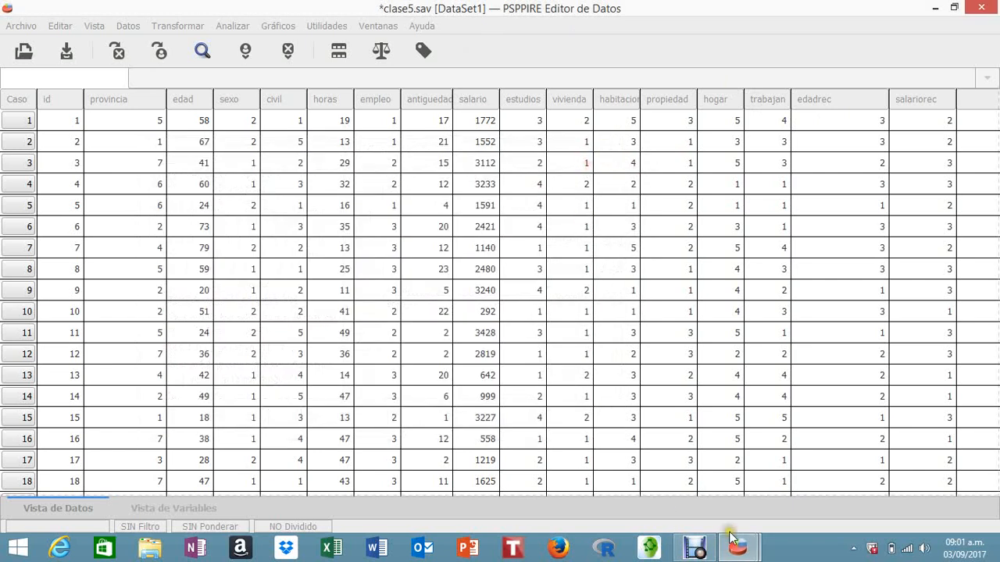
Open the CROSSTABS output in the results viewer and examine the civil by sexo table and its chi-square tests
mouse_move(737, 548)
click(660, 473)
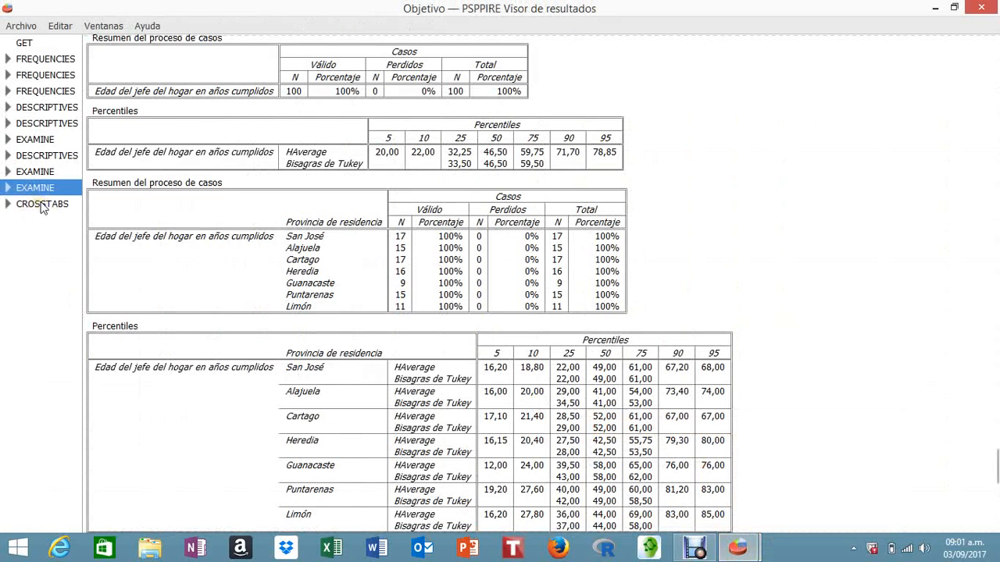
click(42, 206)
scroll(458, 304, down, 3)
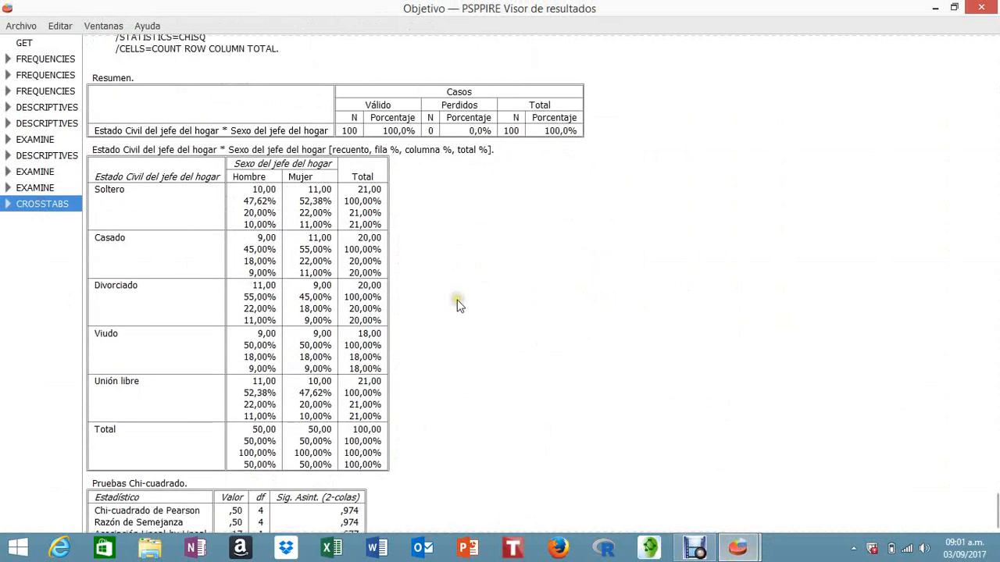
scroll(458, 304, down, 1)
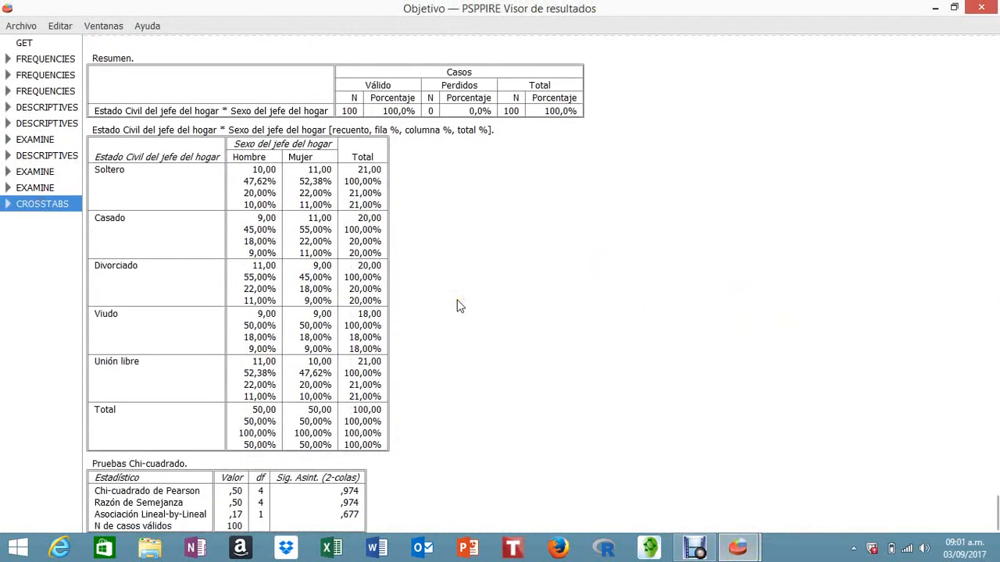
click(222, 315)
Reopen the civil by sexo crosstab from the data editor, turn off the Fila and Columna cell contents, and run it again
click(935, 8)
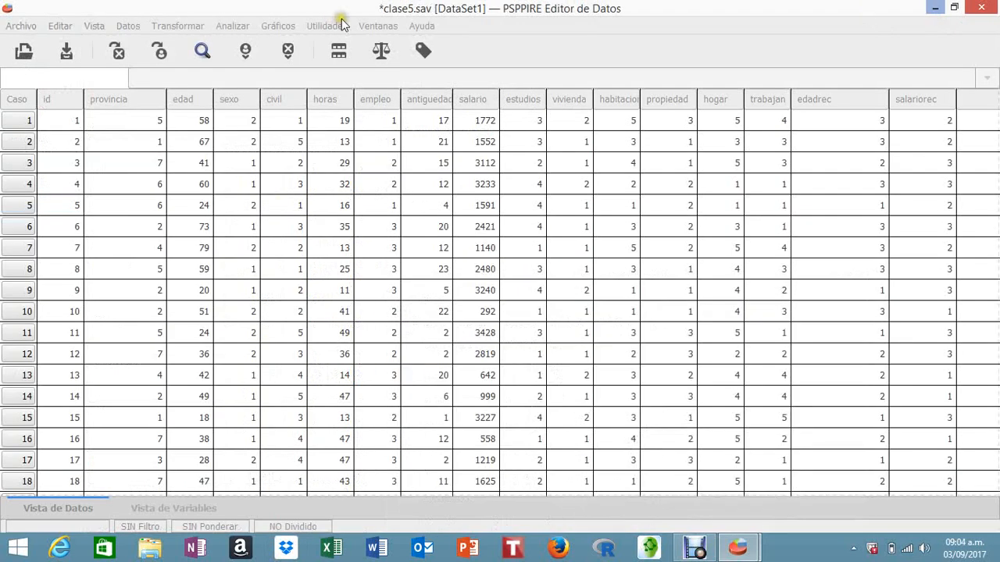
click(235, 26)
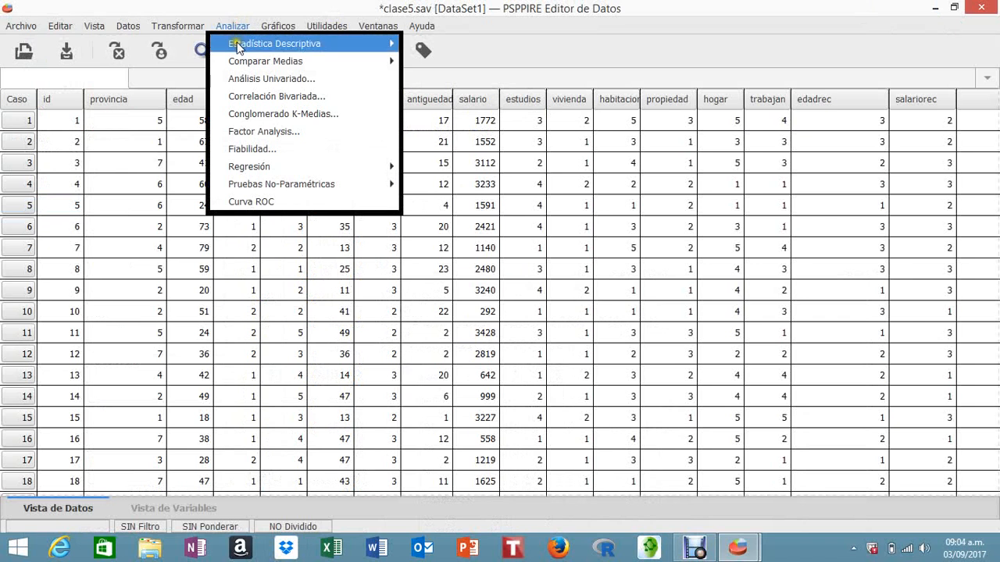
click(324, 26)
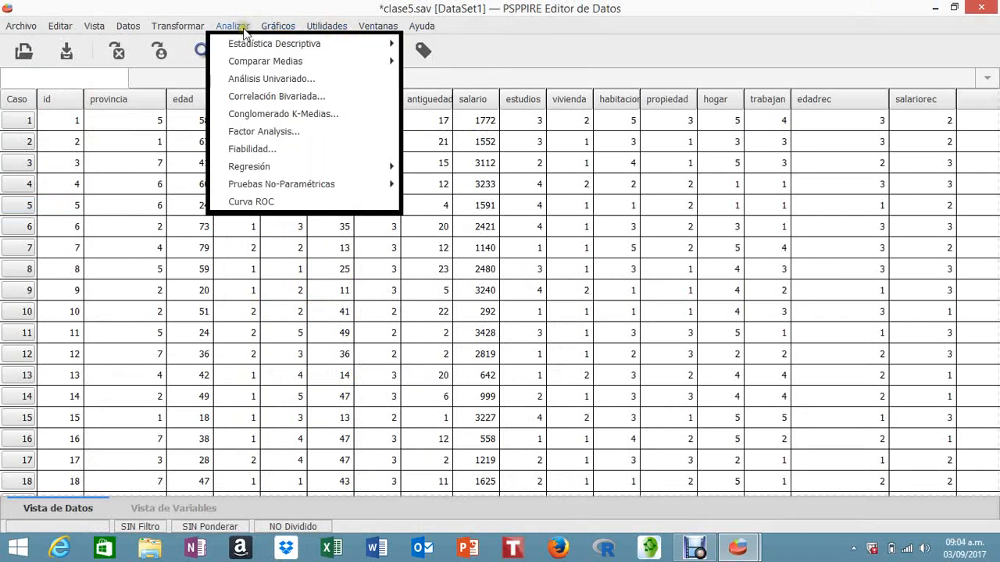
mouse_move(290, 44)
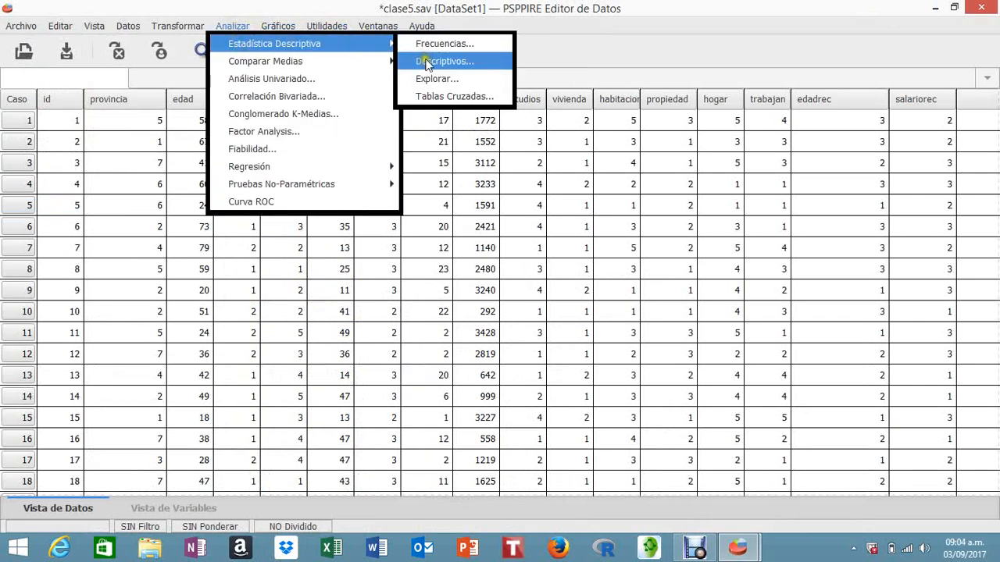
click(435, 96)
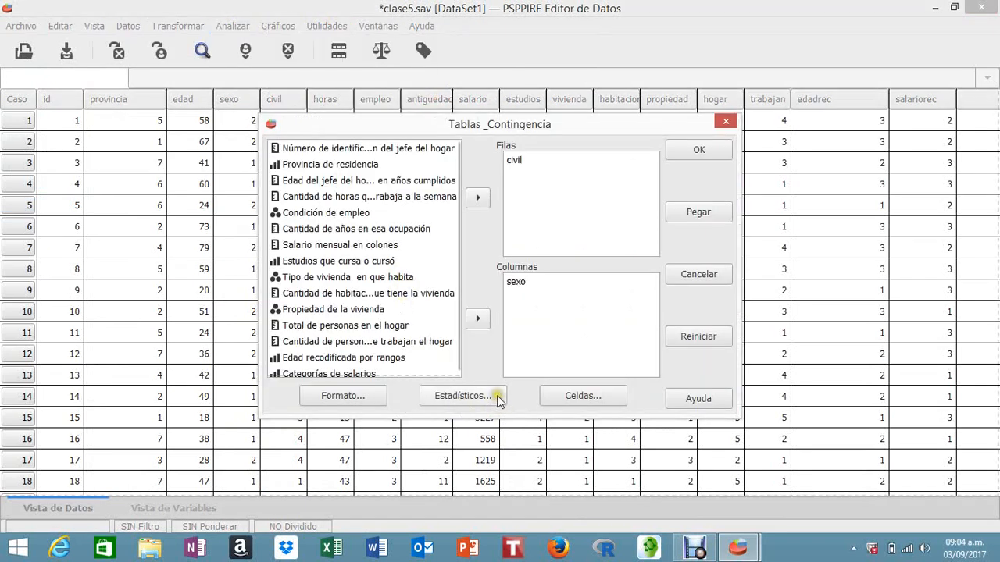
click(578, 396)
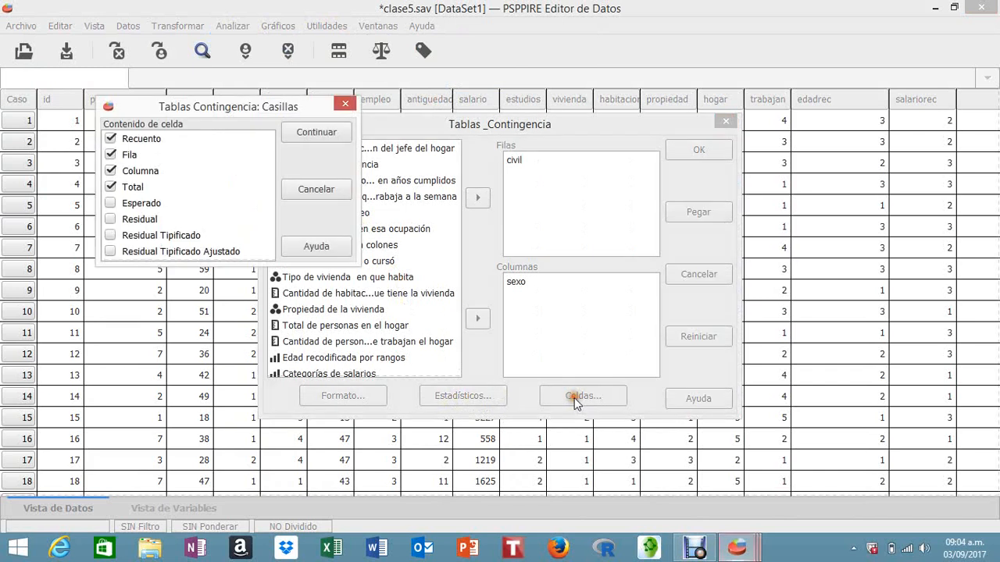
click(110, 156)
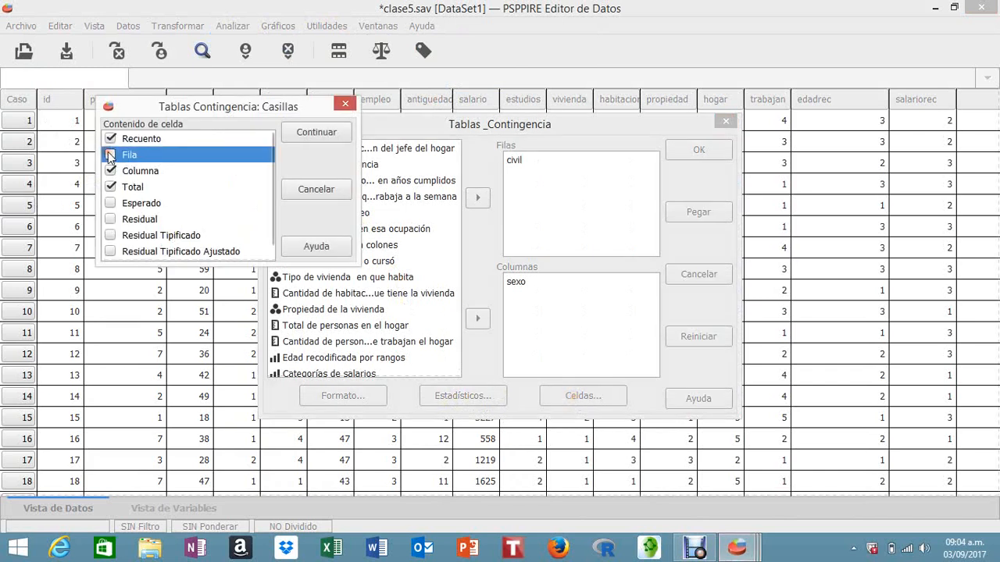
click(111, 170)
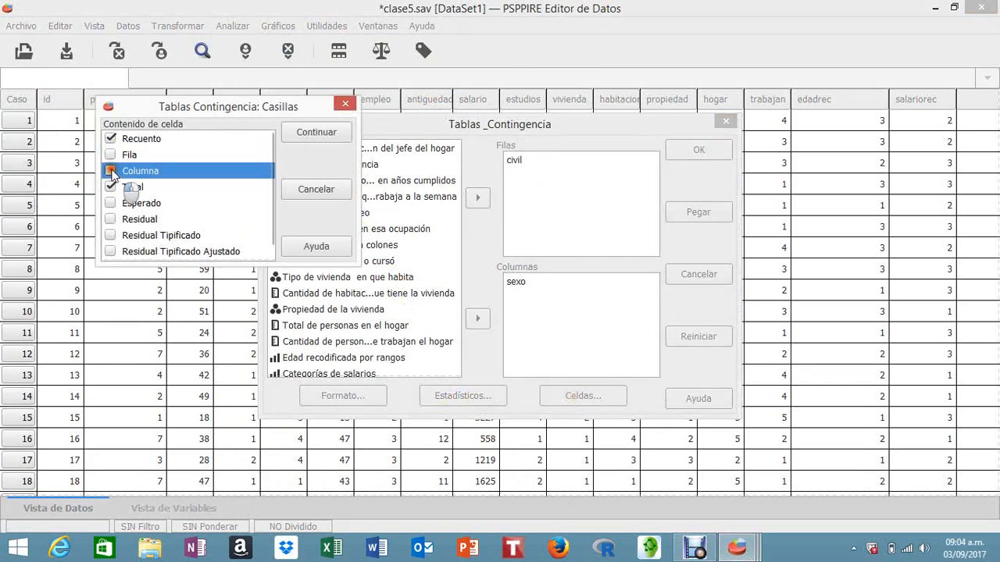
click(336, 130)
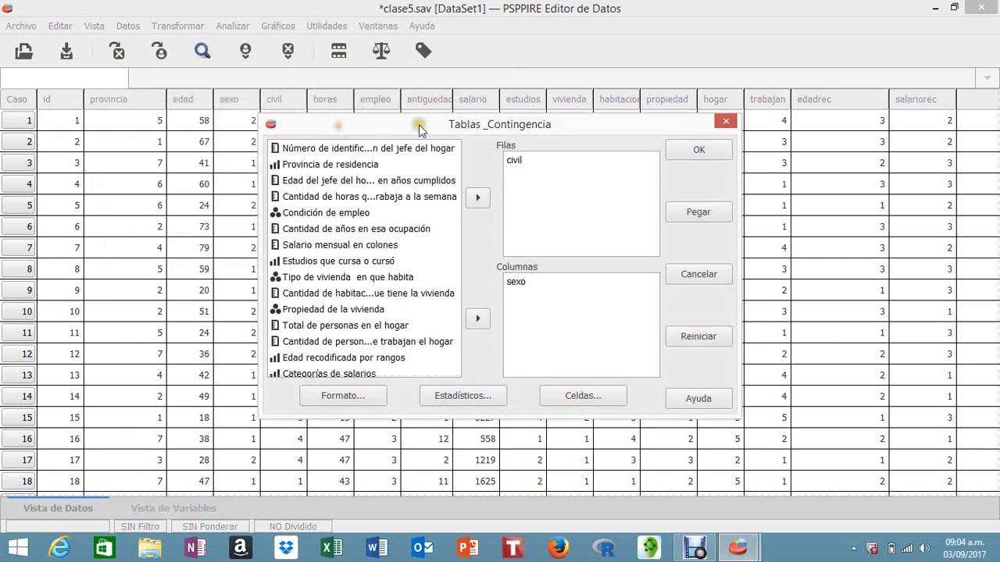
click(676, 150)
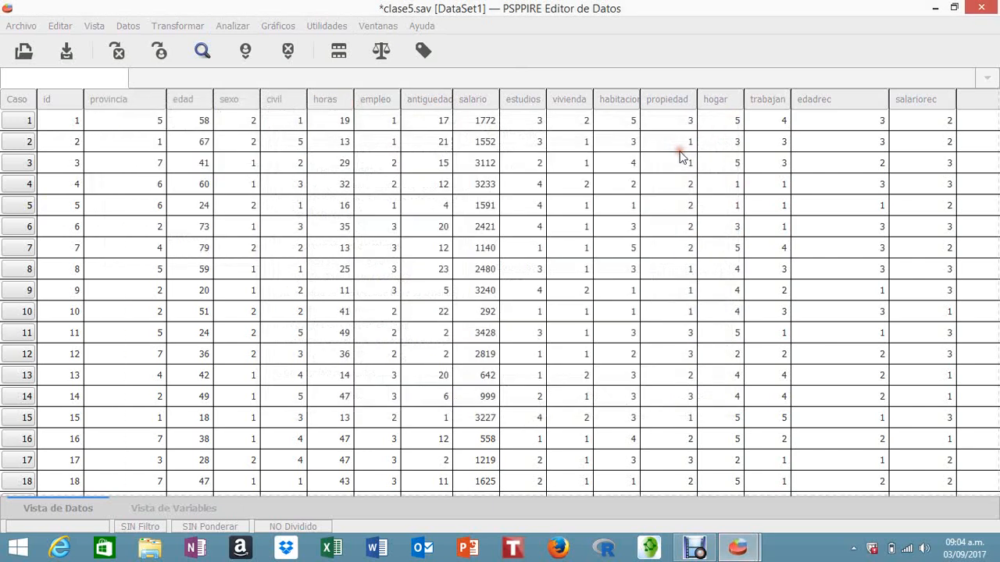
Open the newest CROSSTABS output in the results viewer and examine the counts and total percentages of civil by sexo
click(743, 551)
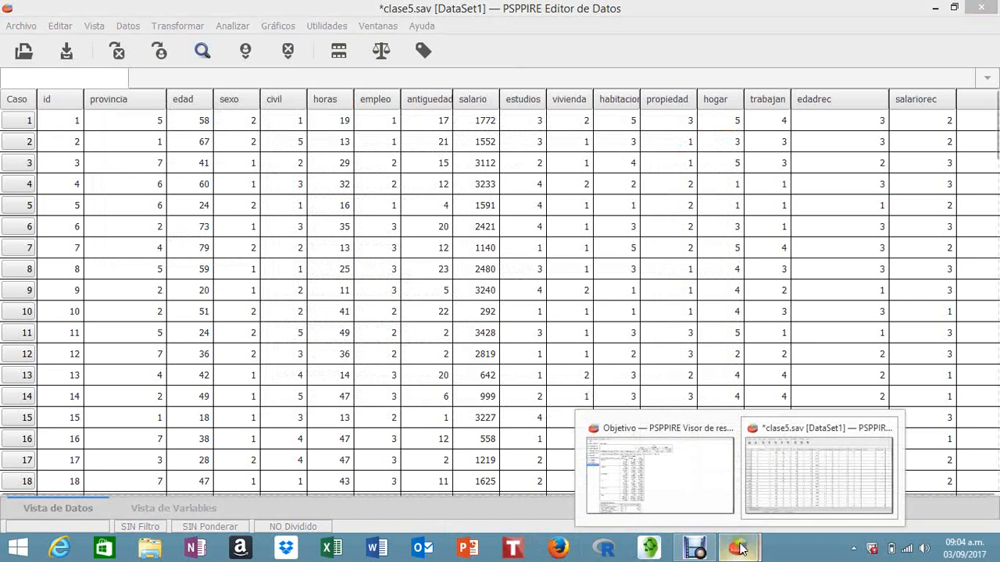
click(664, 480)
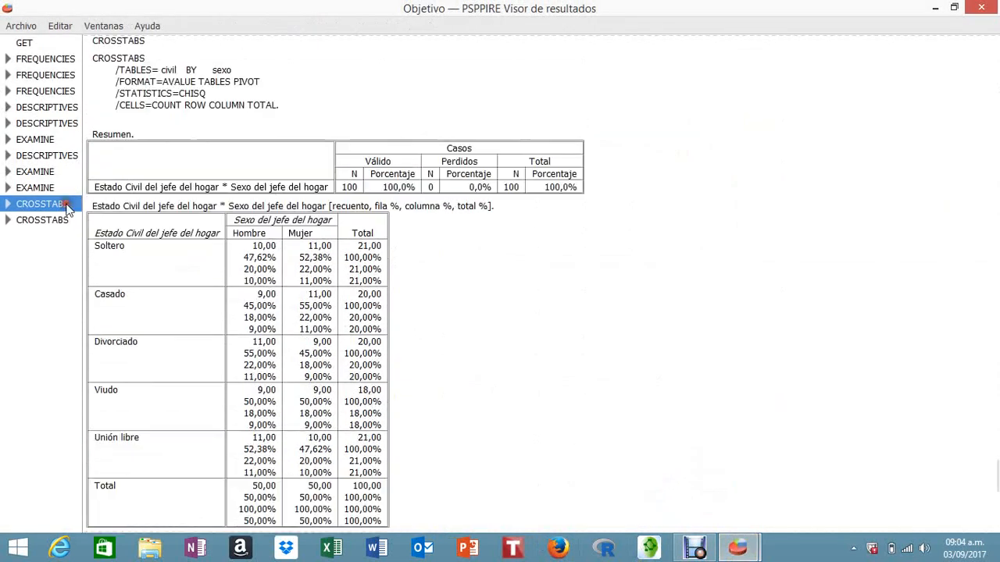
click(57, 220)
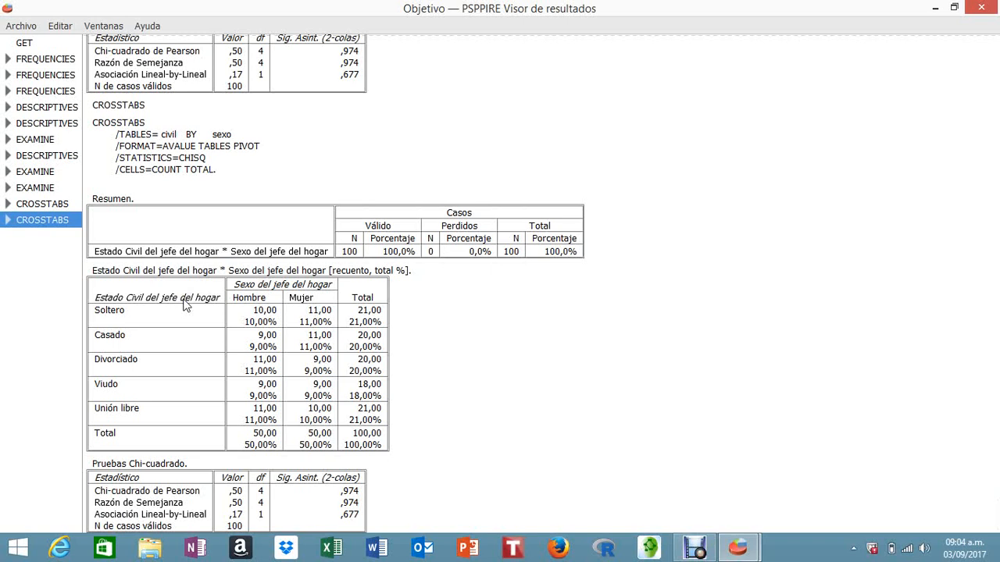
Return to the data editor, reopen Tablas Cruzadas and remove civil from the rows and sexo from the columns
click(934, 7)
click(231, 26)
mouse_move(254, 45)
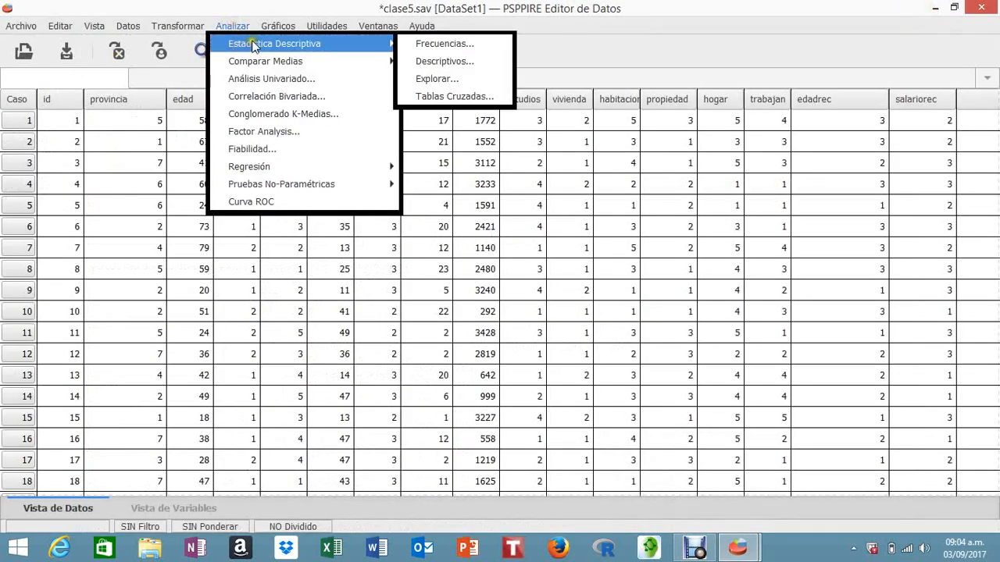
click(453, 96)
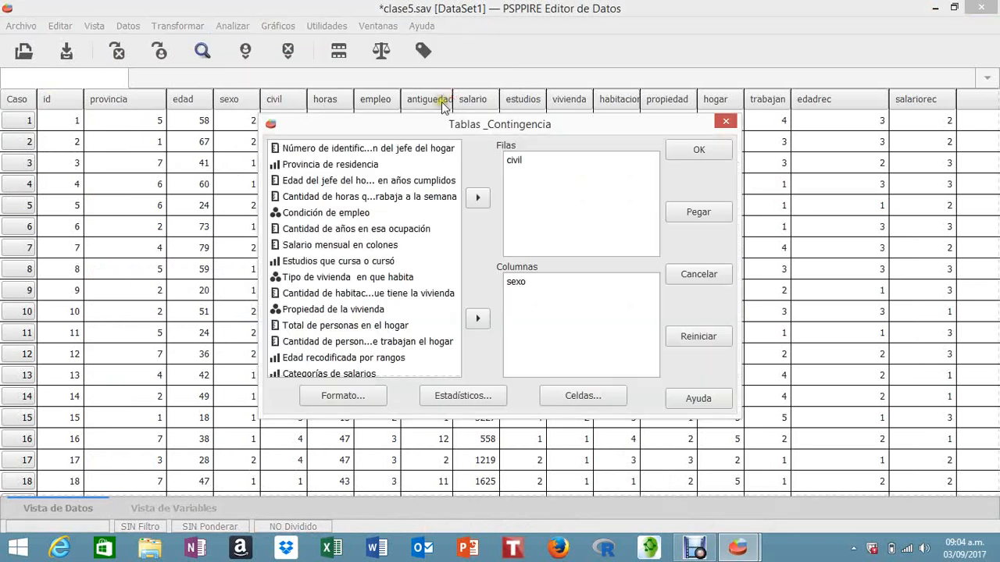
click(530, 161)
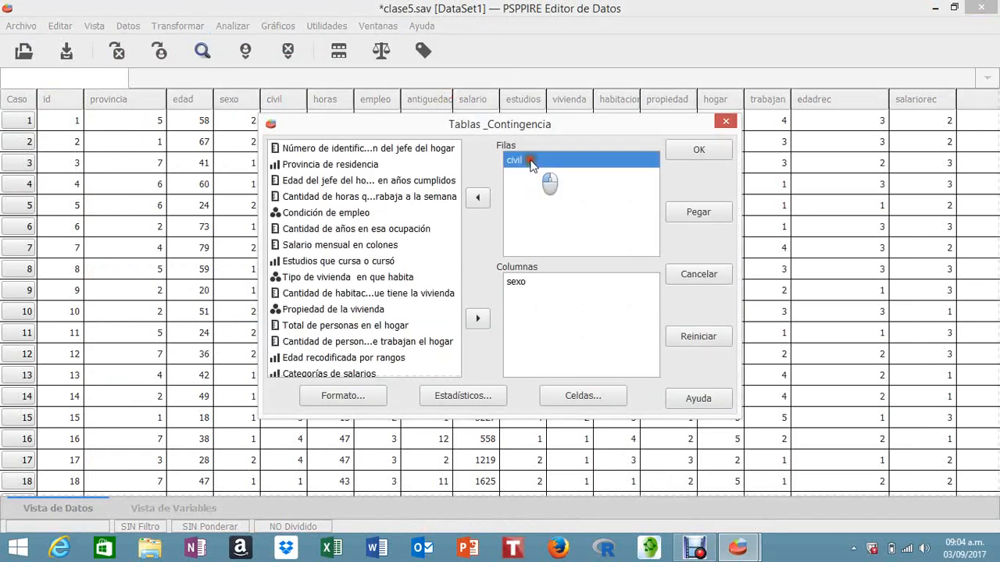
click(479, 197)
click(519, 282)
click(483, 319)
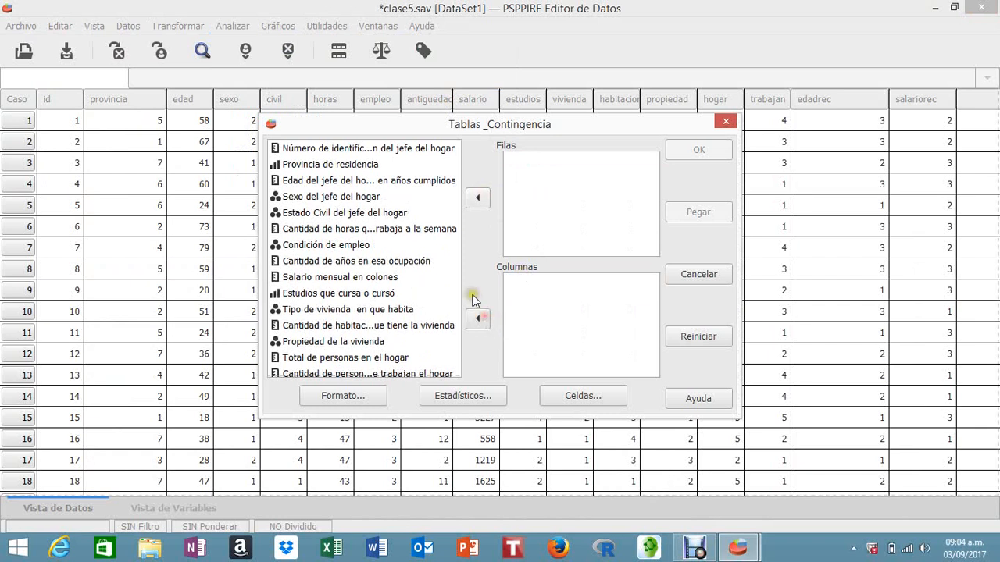
Assign edadrec (Edad recodificada por rangos) to the crosstab columns and provincia (Provincia de residencia) to the rows
scroll(346, 290, down, 2)
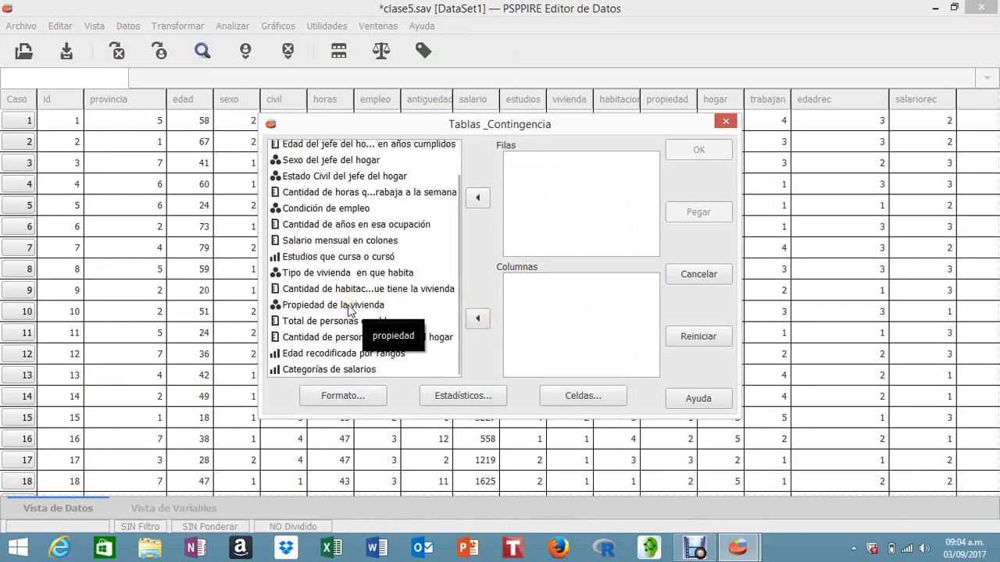
click(350, 355)
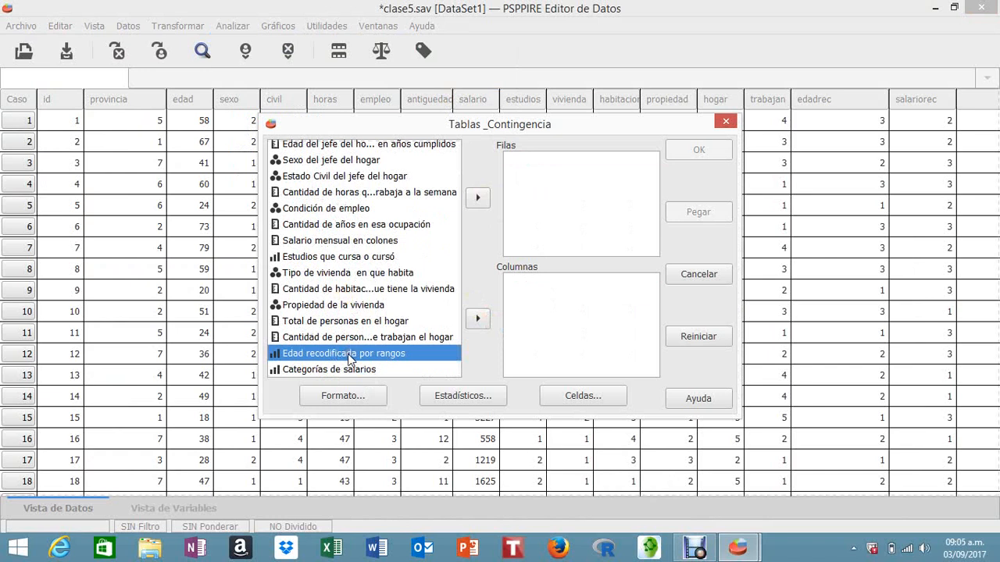
click(345, 352)
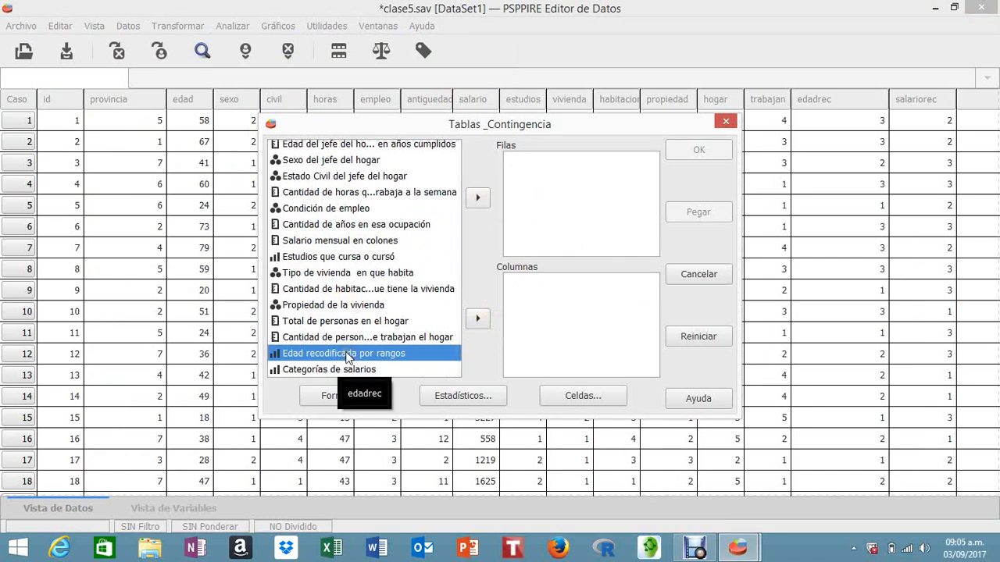
click(478, 318)
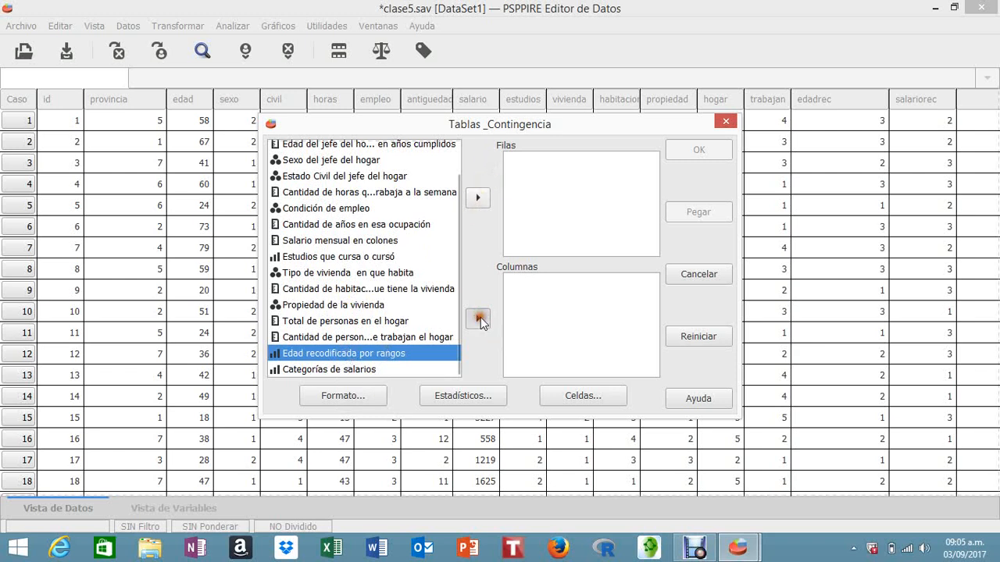
scroll(414, 247, up, 1)
click(321, 164)
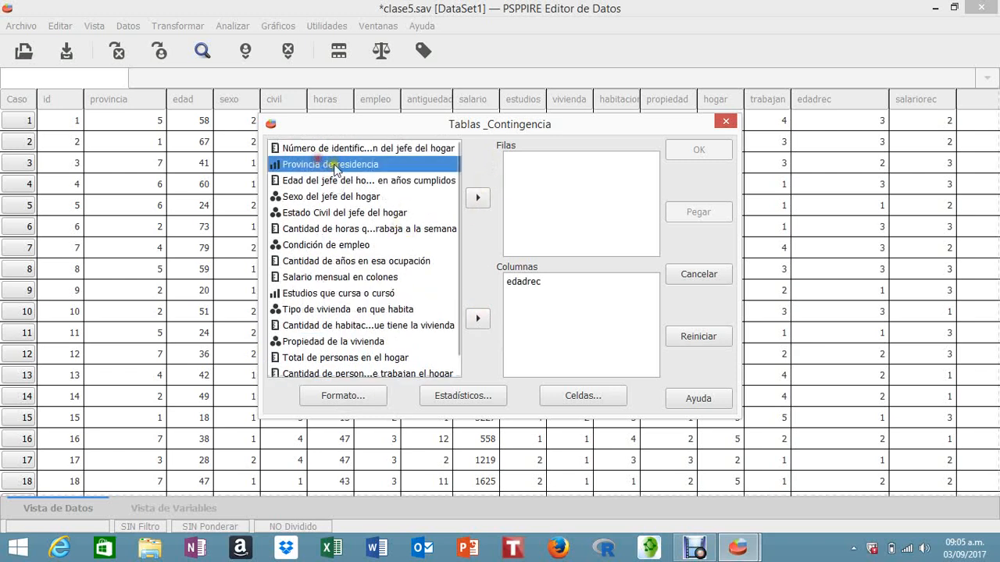
click(478, 198)
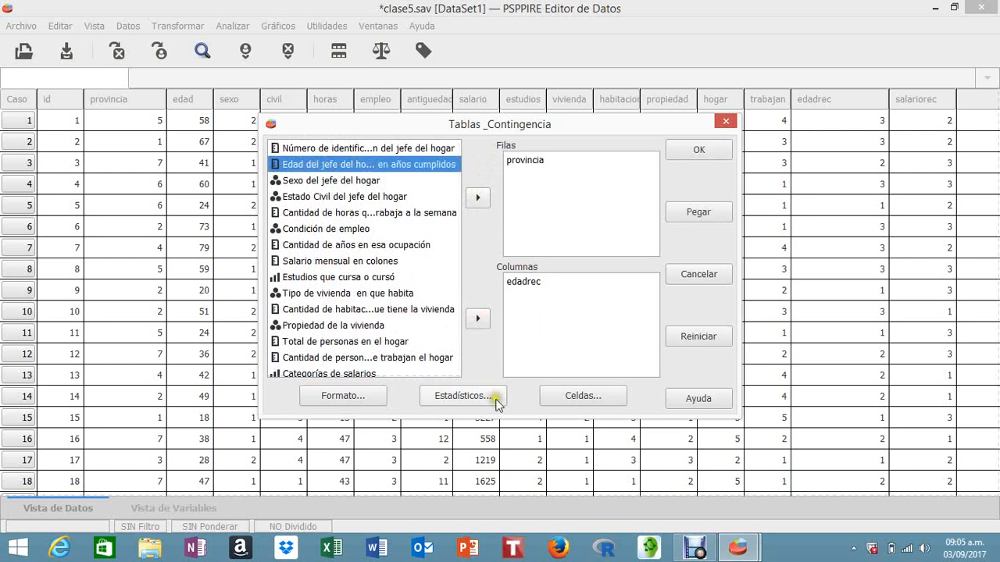
Review the cell contents, keeping only Recuento and Total selected, and run the provincia by edadrec crosstab
click(587, 395)
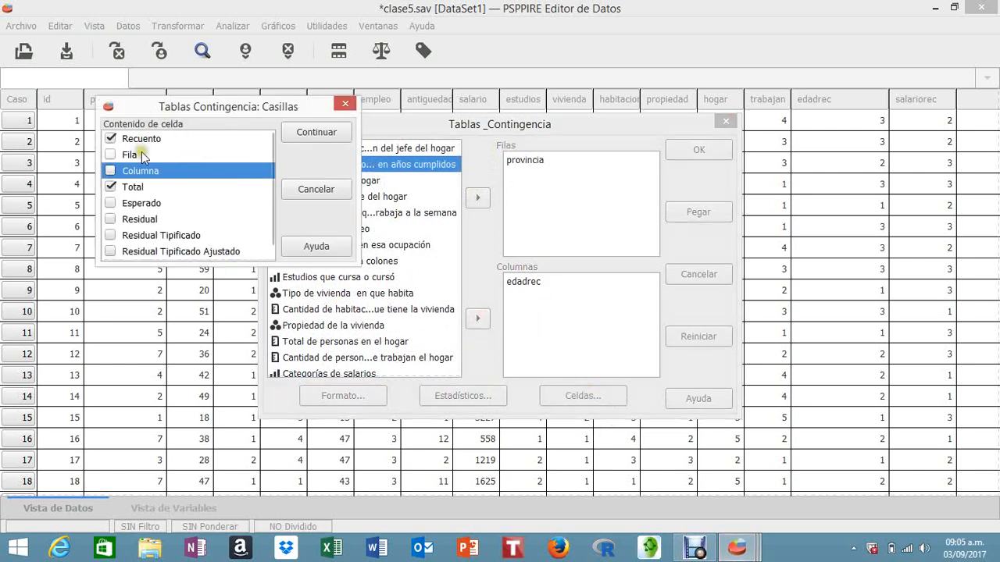
click(320, 133)
click(687, 154)
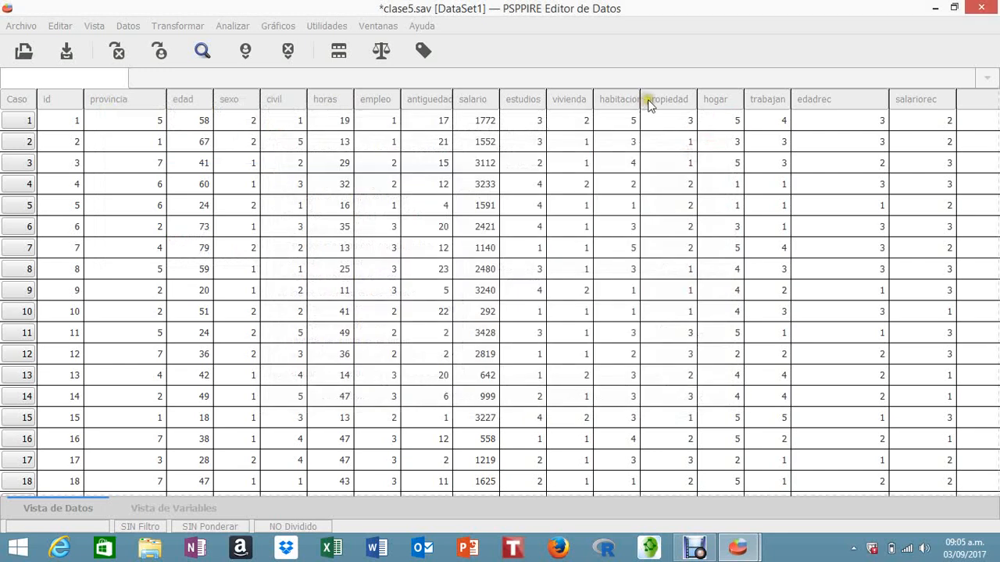
Open the newest CROSSTABS output in the results viewer and examine the provincia by edadrec table and its chi-square tests
click(742, 548)
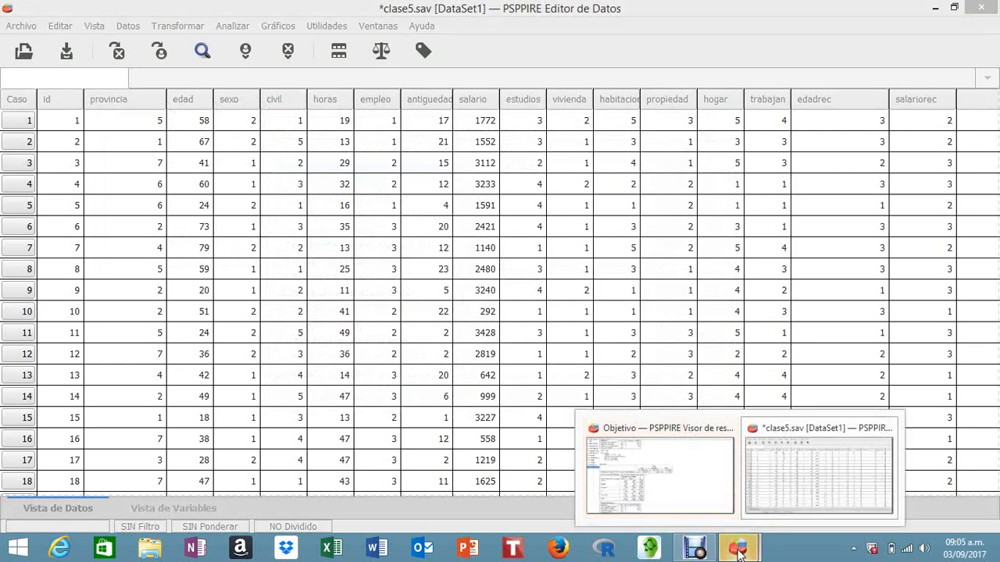
click(668, 485)
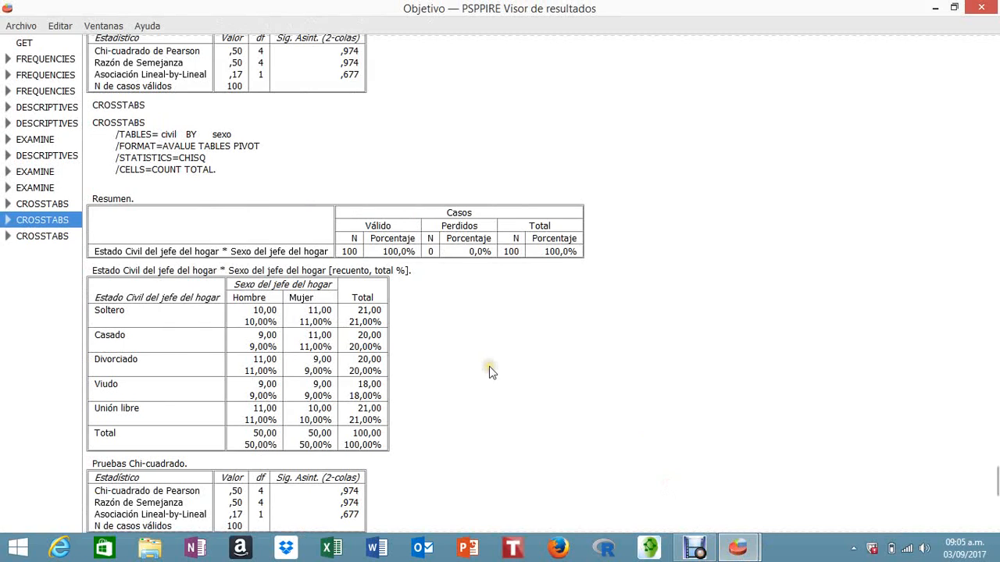
scroll(469, 344, down, 3)
scroll(437, 320, down, 3)
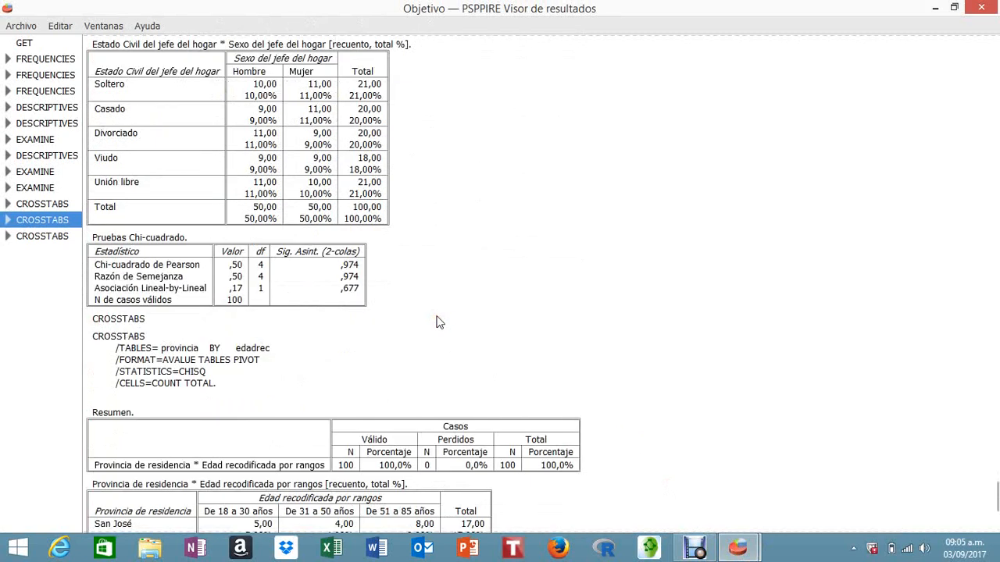
scroll(438, 322, down, 2)
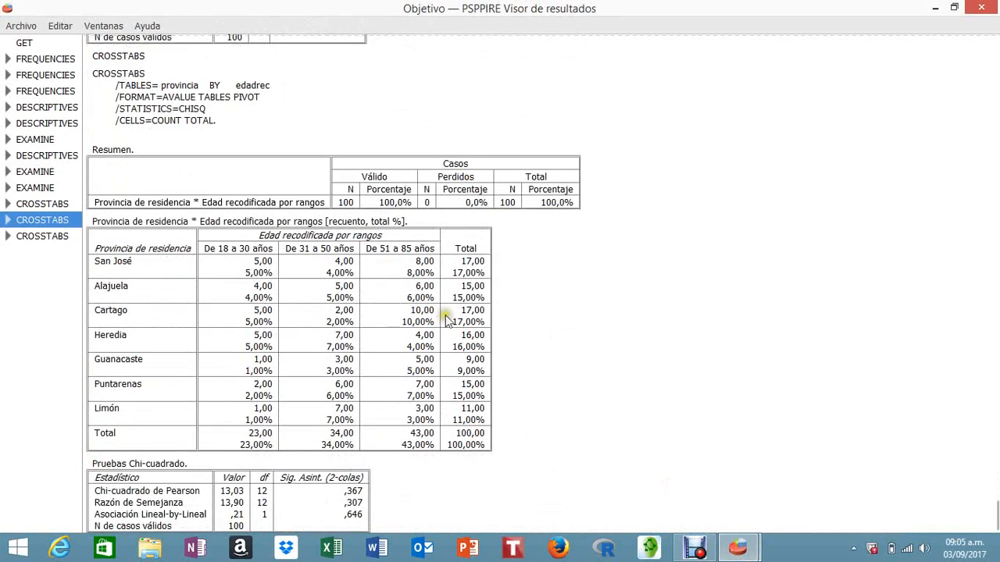
click(59, 239)
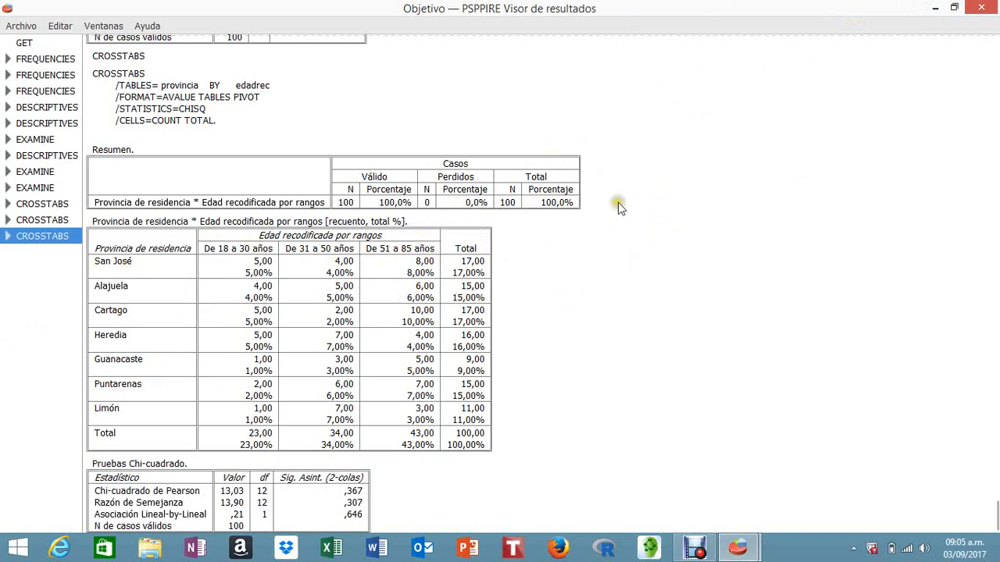
Return to the data editor, reopen Tablas Cruzadas and remove provincia from the rows and edadrec from the columns
click(932, 8)
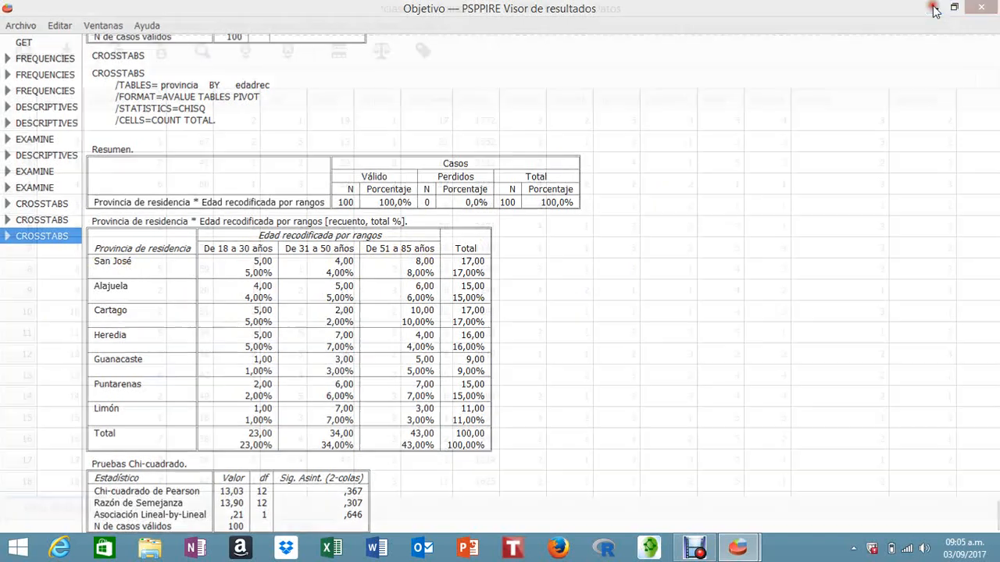
click(235, 27)
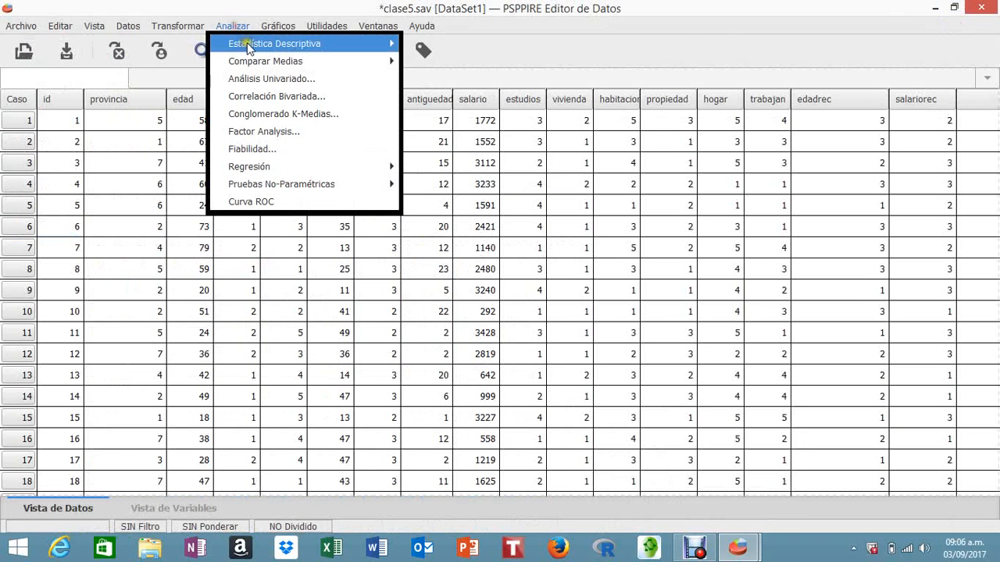
mouse_move(247, 47)
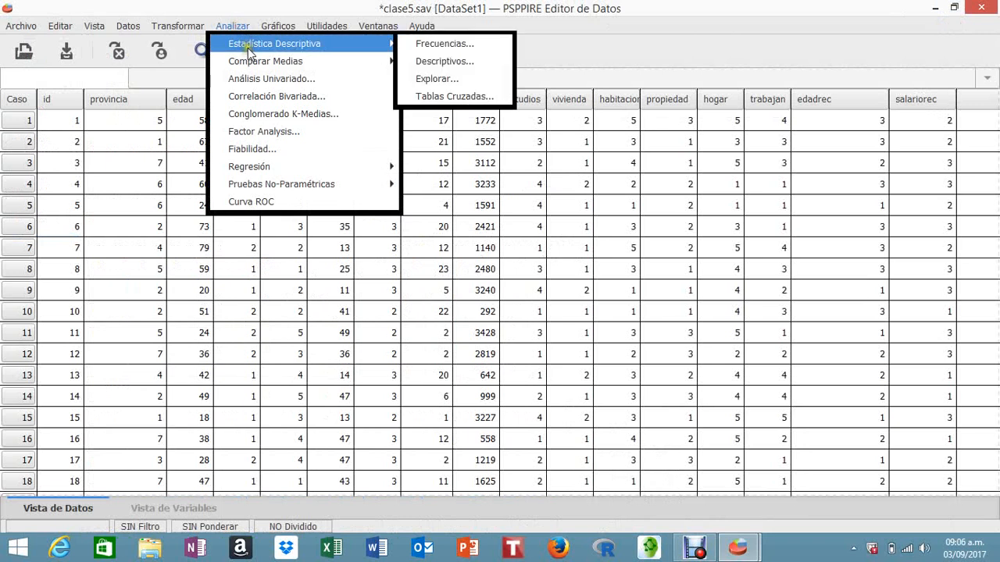
mouse_move(248, 66)
mouse_move(334, 43)
click(437, 97)
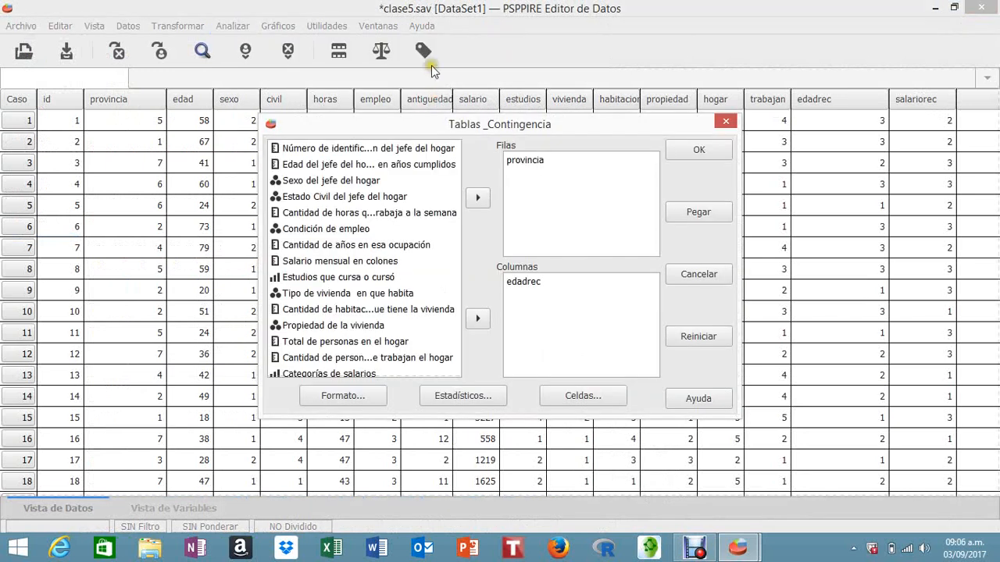
click(522, 160)
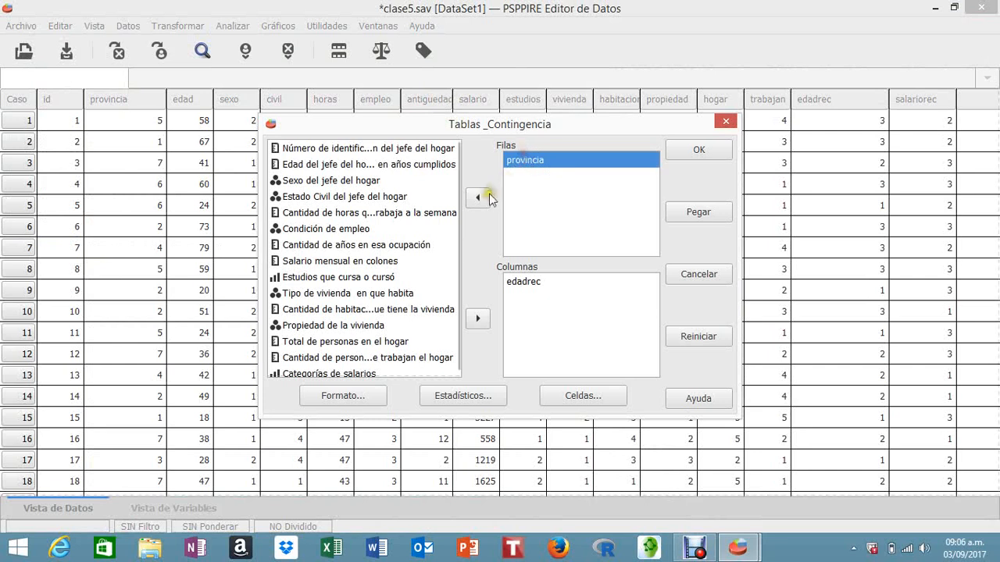
click(478, 197)
click(524, 282)
click(480, 318)
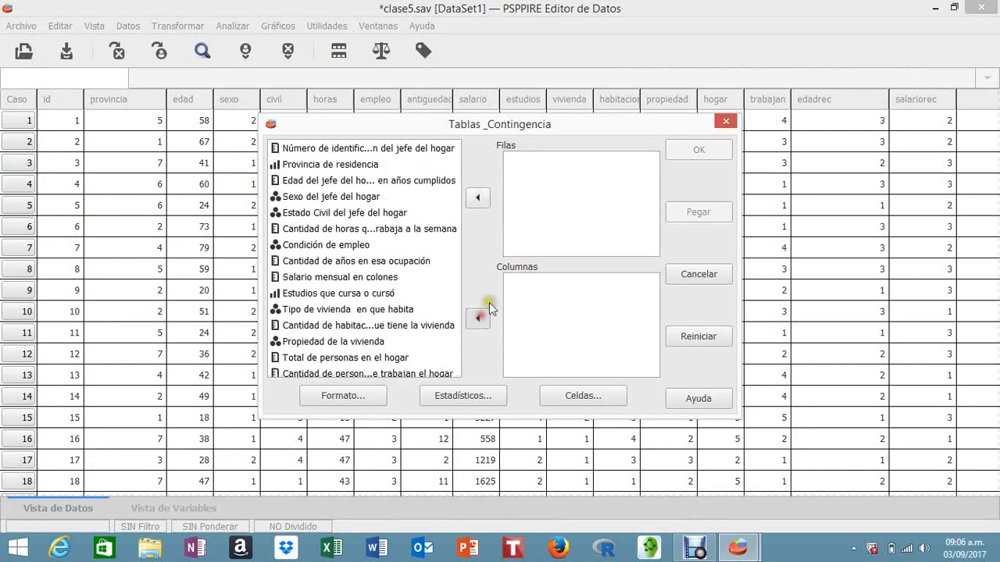
click(319, 199)
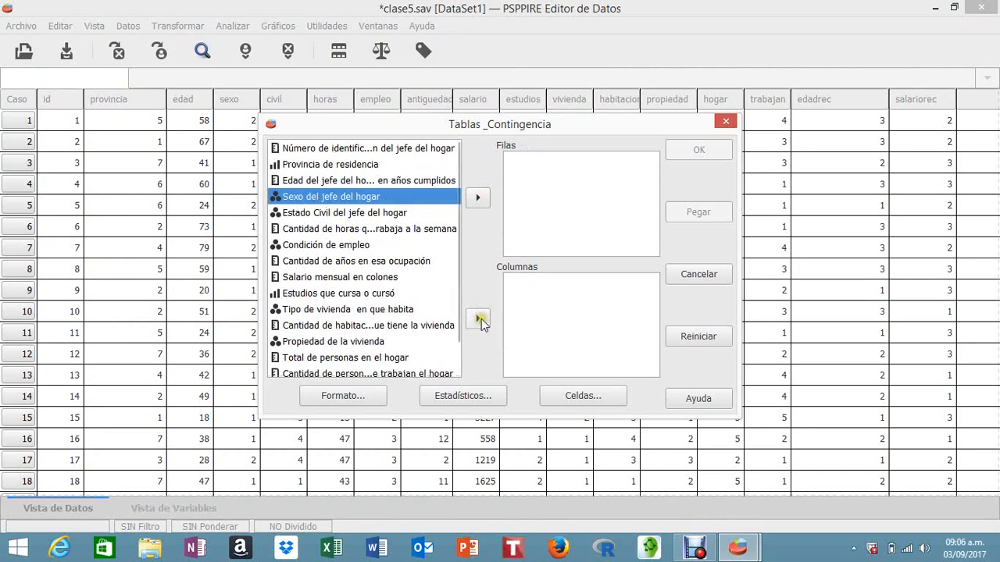
click(479, 318)
scroll(392, 319, down, 1)
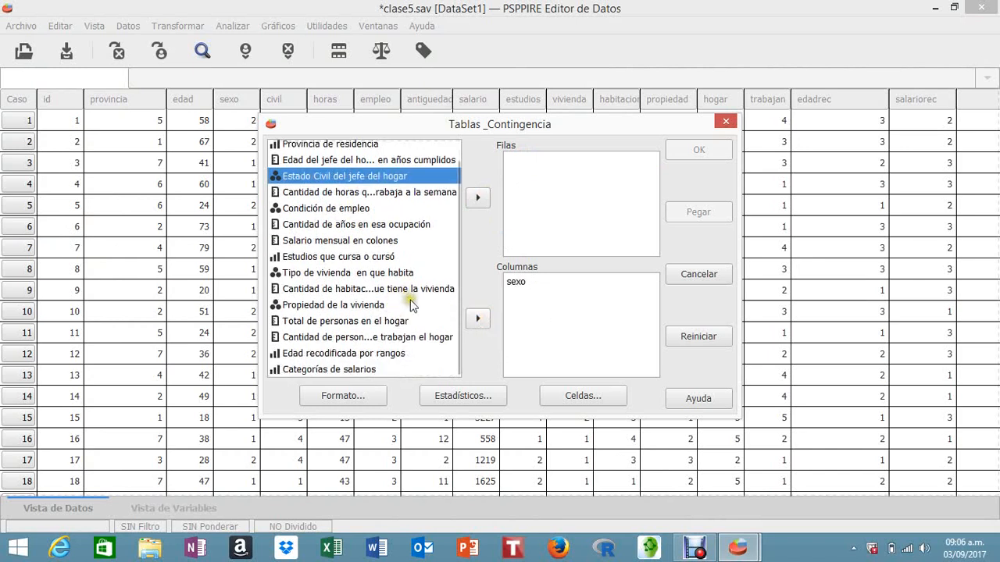
click(353, 324)
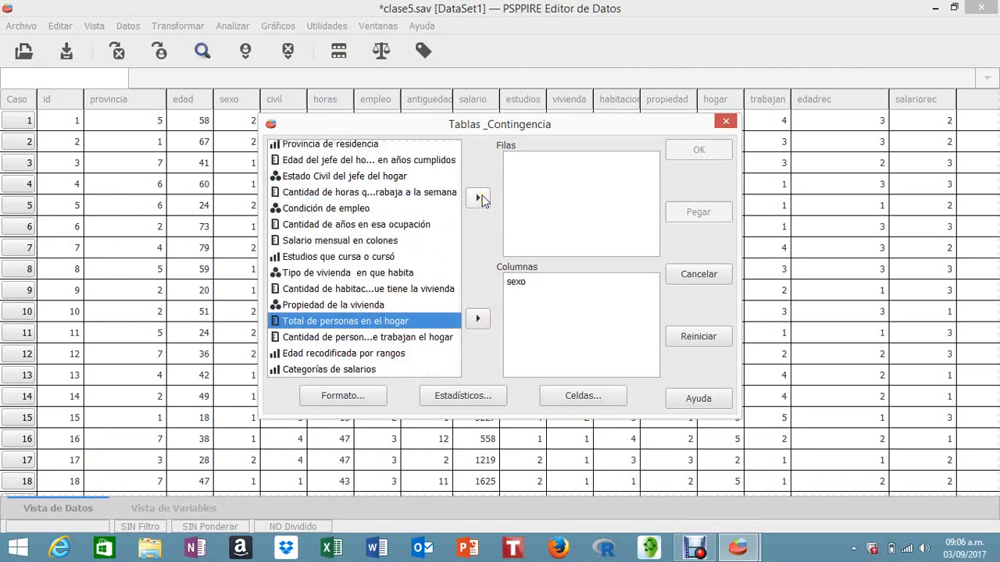
click(515, 284)
click(478, 320)
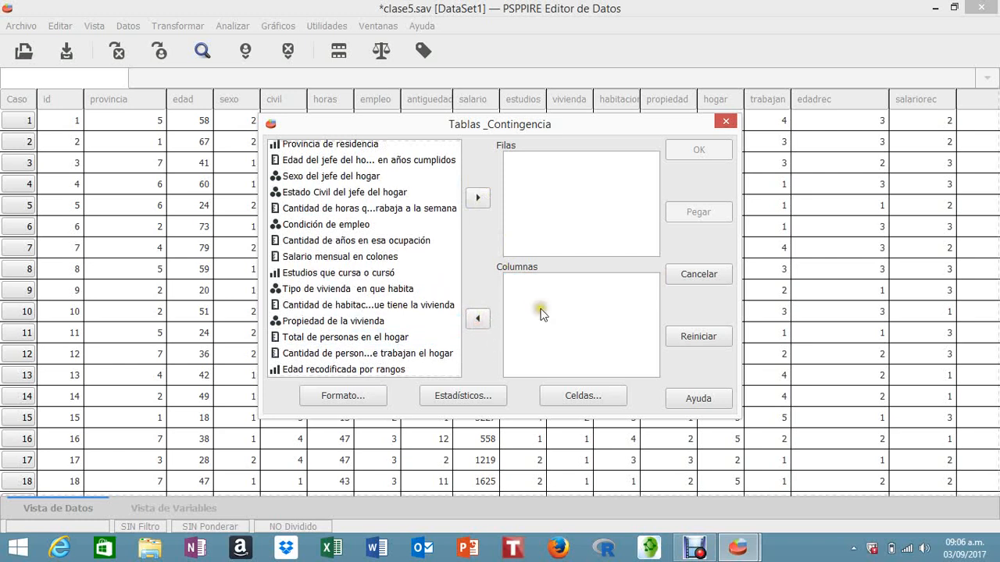
scroll(383, 307, down, 1)
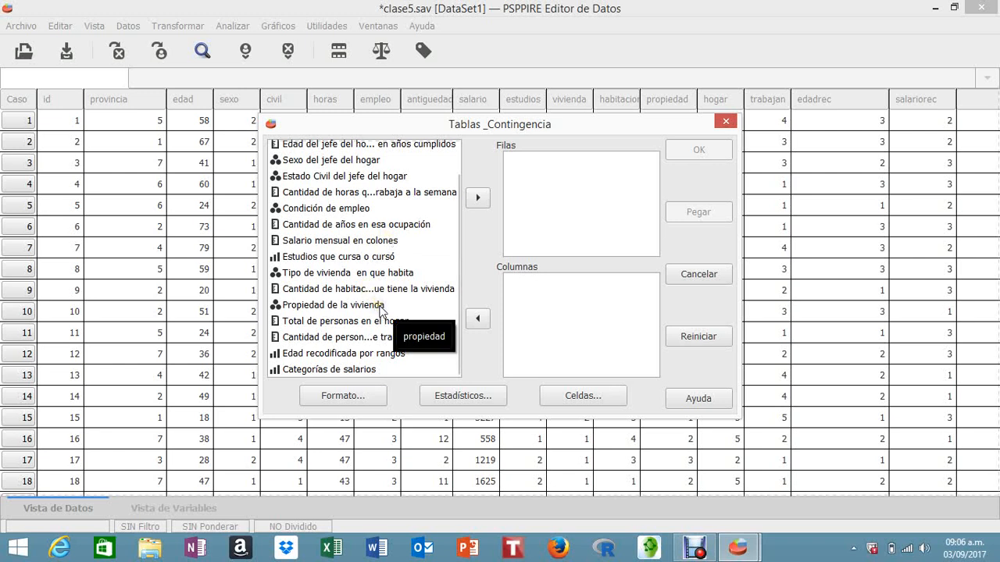
click(334, 161)
click(481, 318)
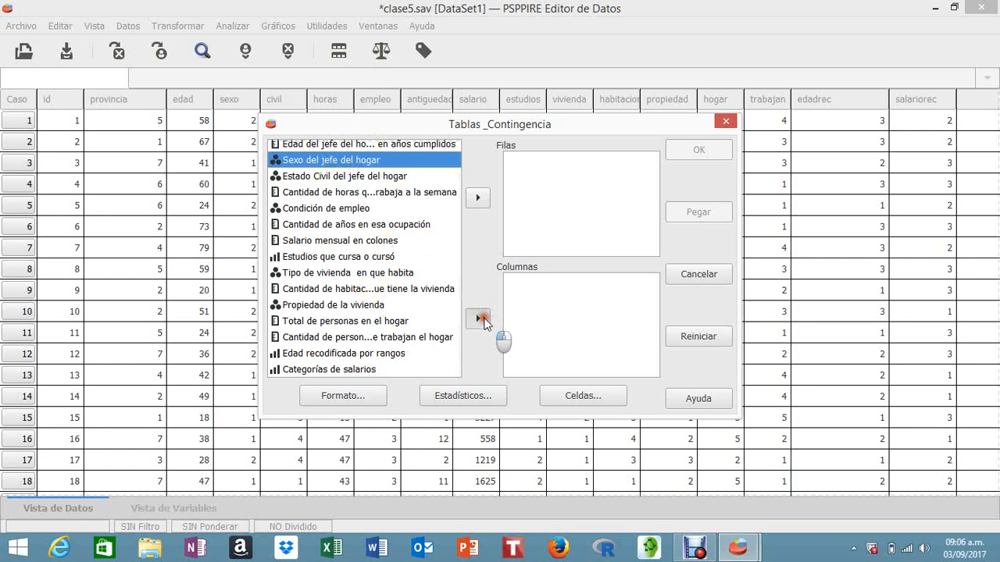
click(481, 318)
click(365, 373)
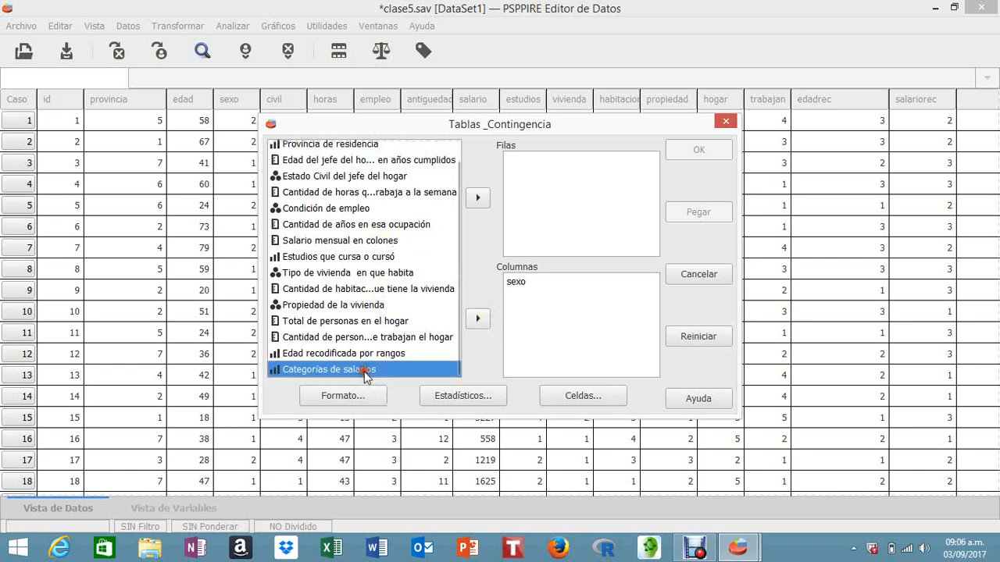
click(479, 198)
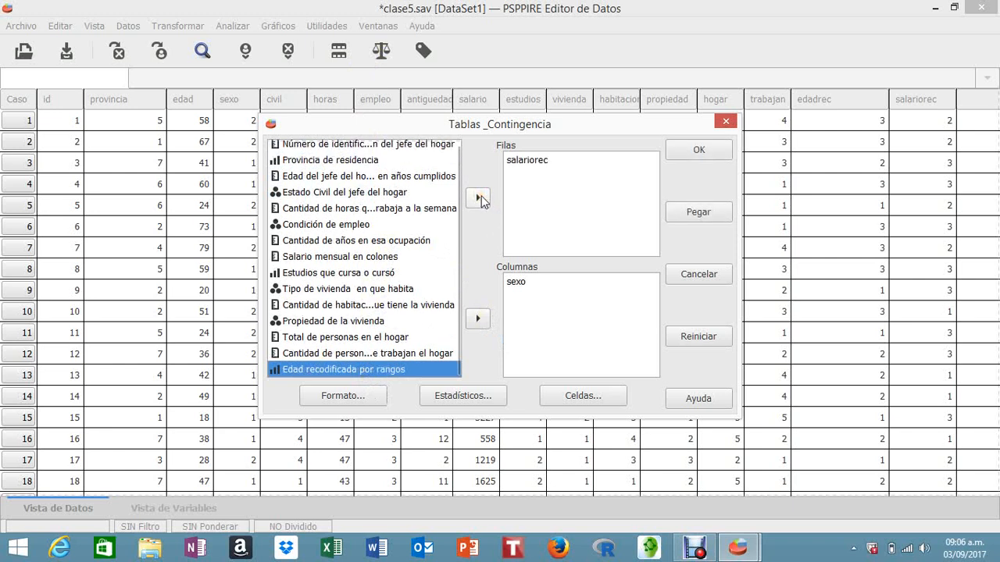
click(516, 162)
click(478, 197)
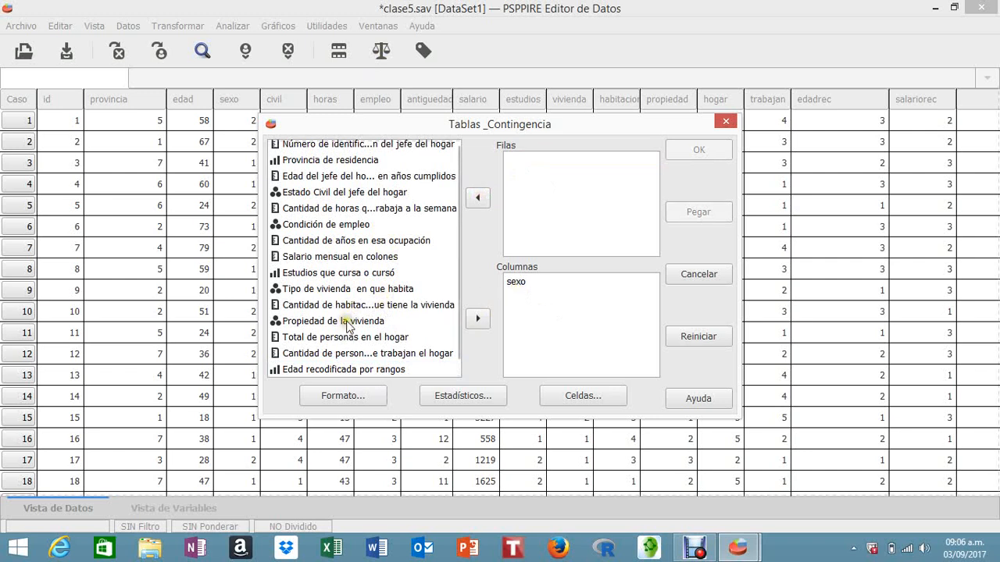
click(523, 281)
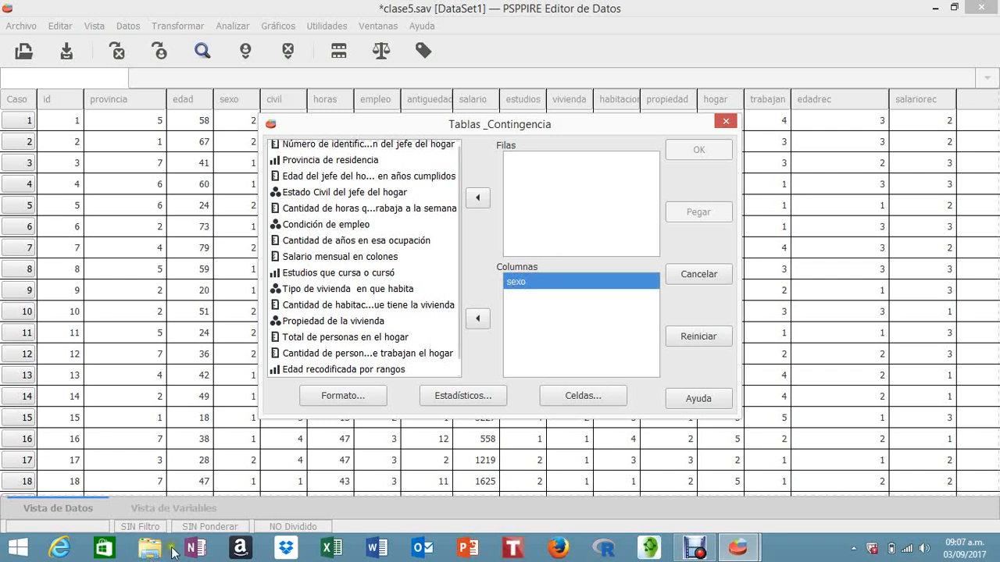
click(486, 315)
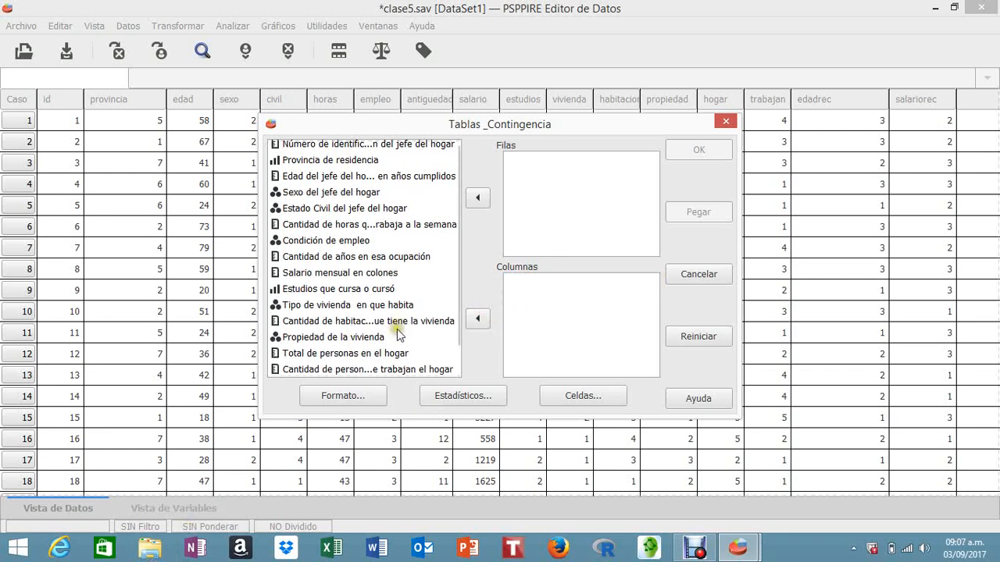
Assign hogar (Total de personas en el hogar) to the crosstab rows and provincia (Provincia de residencia) to the columns
scroll(390, 342, down, 1)
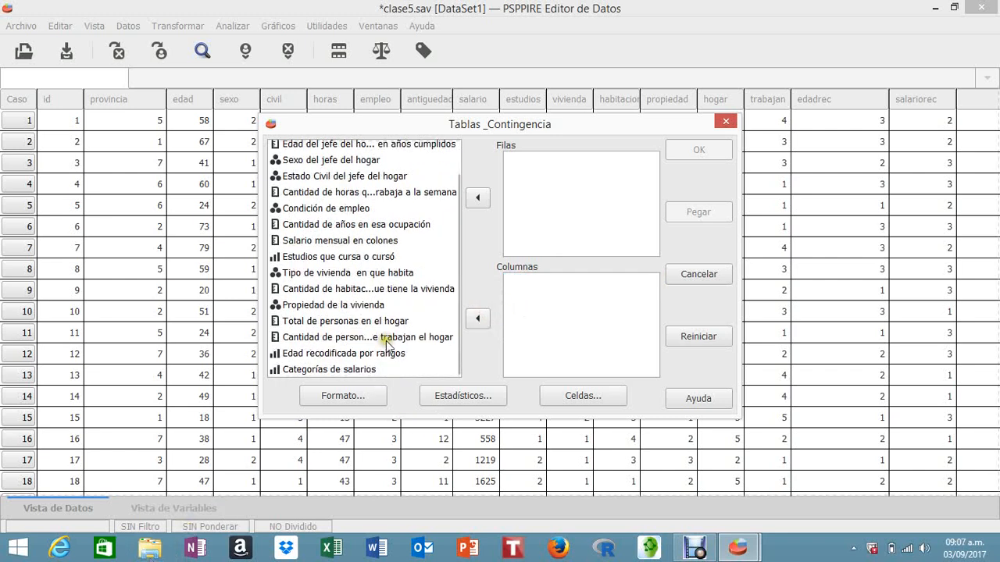
click(341, 322)
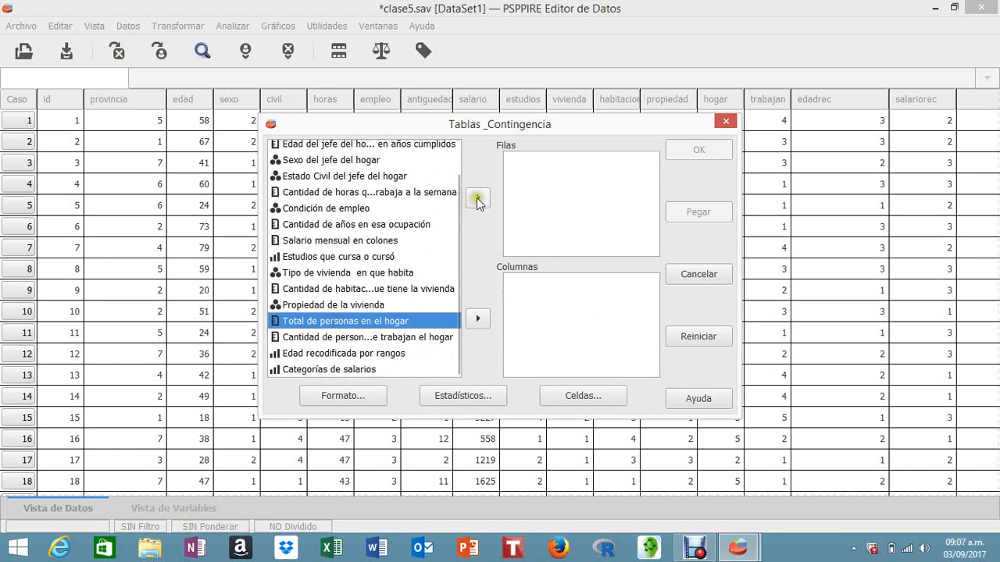
click(478, 199)
scroll(442, 221, up, 1)
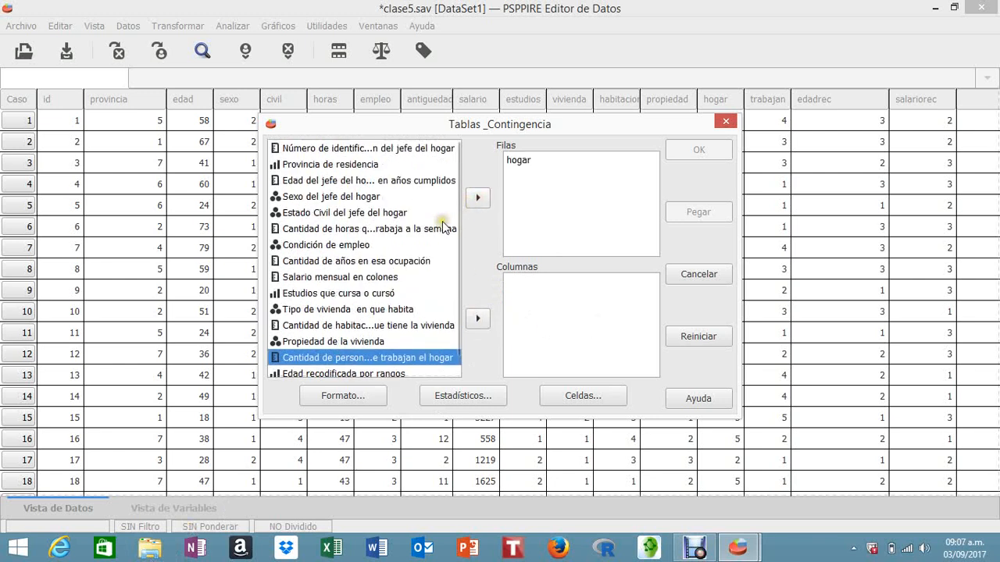
click(350, 165)
click(478, 318)
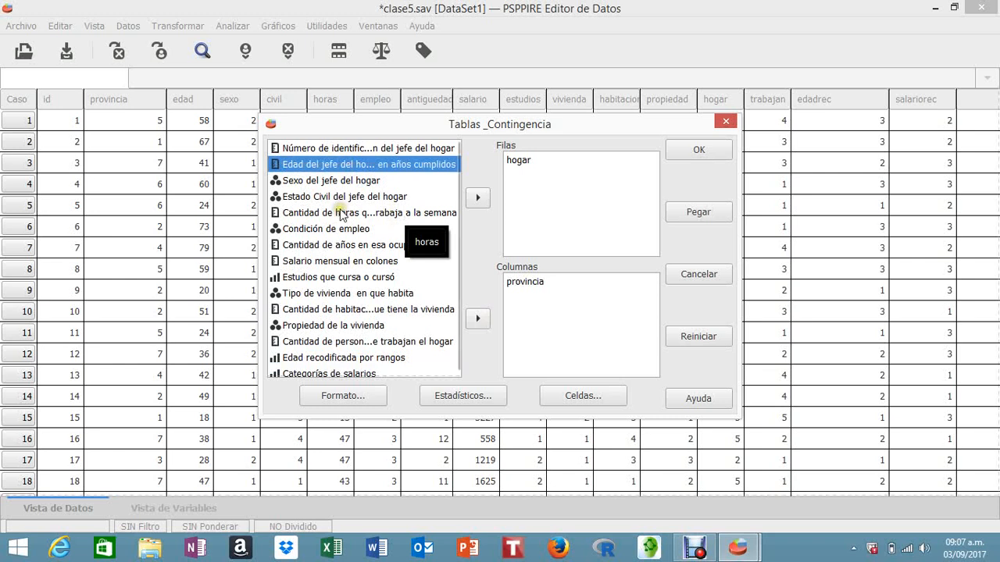
click(594, 396)
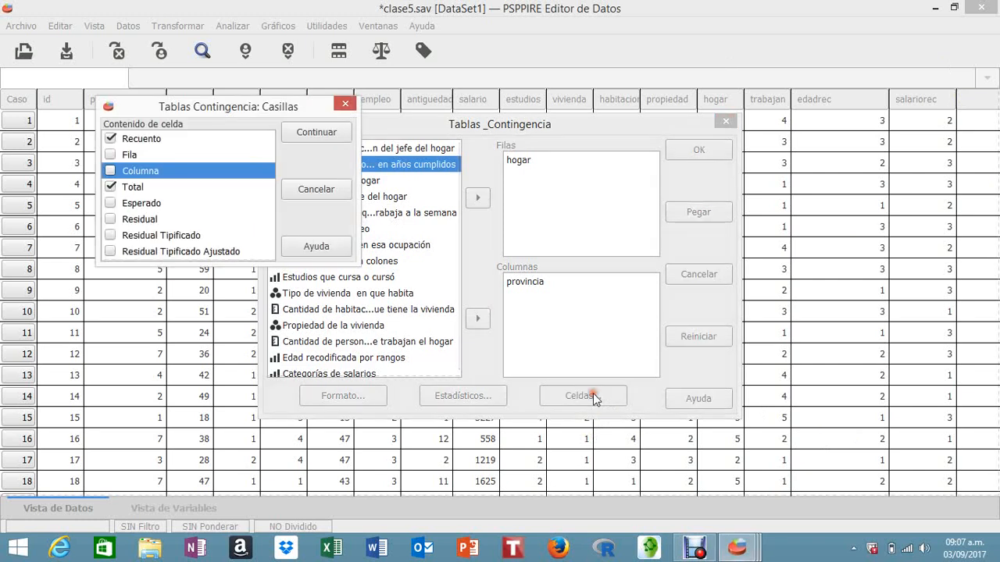
click(344, 104)
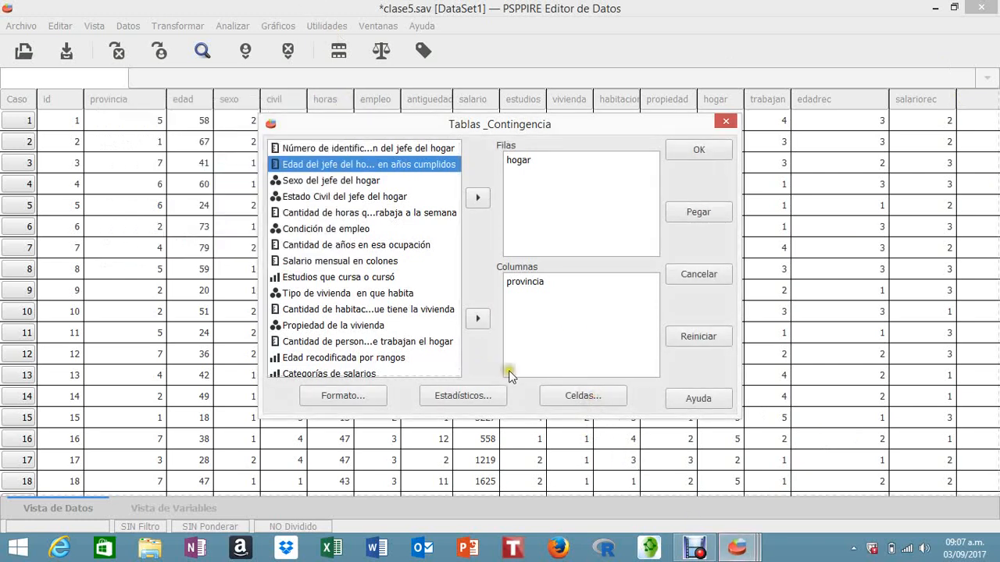
click(589, 396)
mouse_move(748, 556)
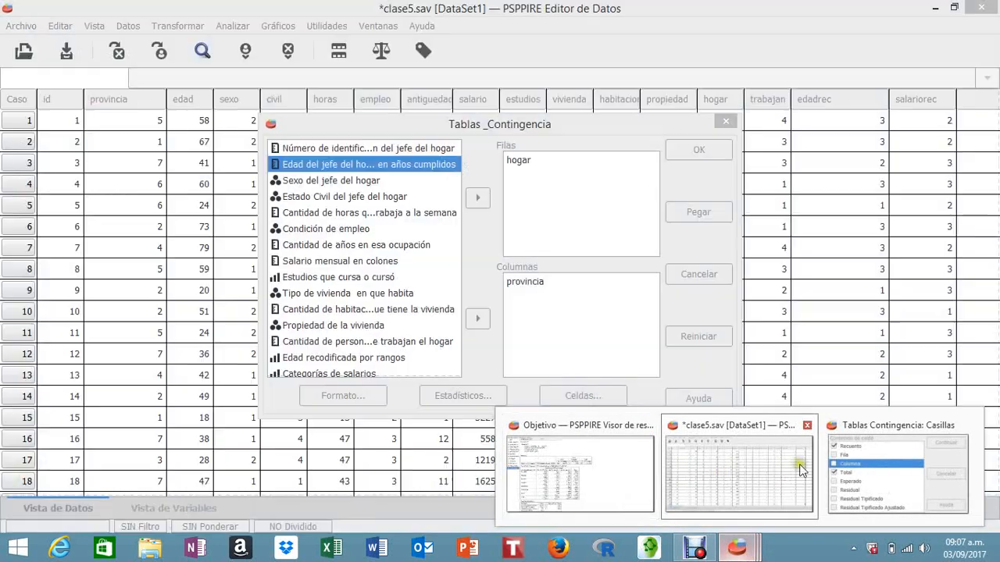
mouse_move(857, 474)
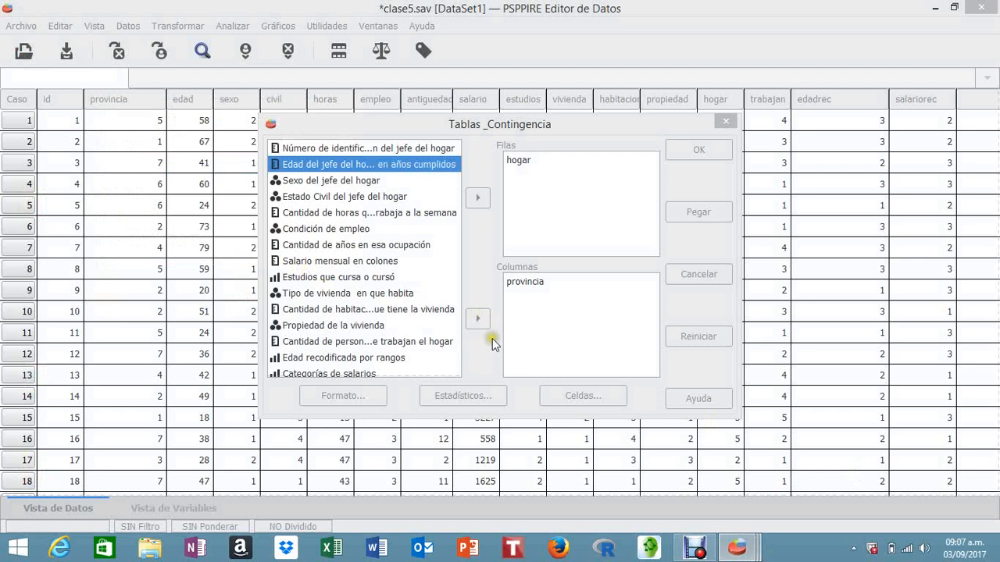
click(569, 396)
click(752, 553)
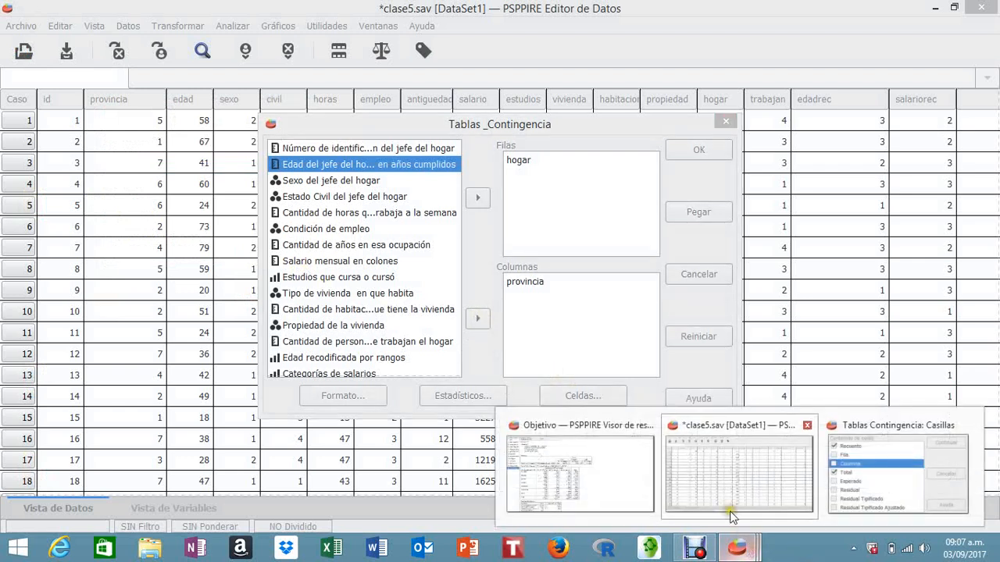
mouse_move(851, 468)
click(851, 469)
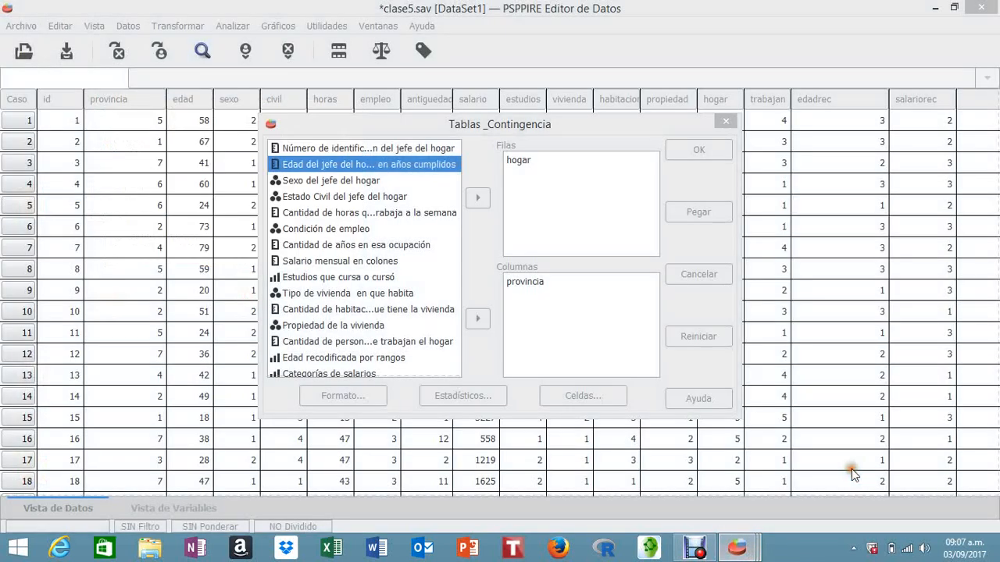
click(517, 372)
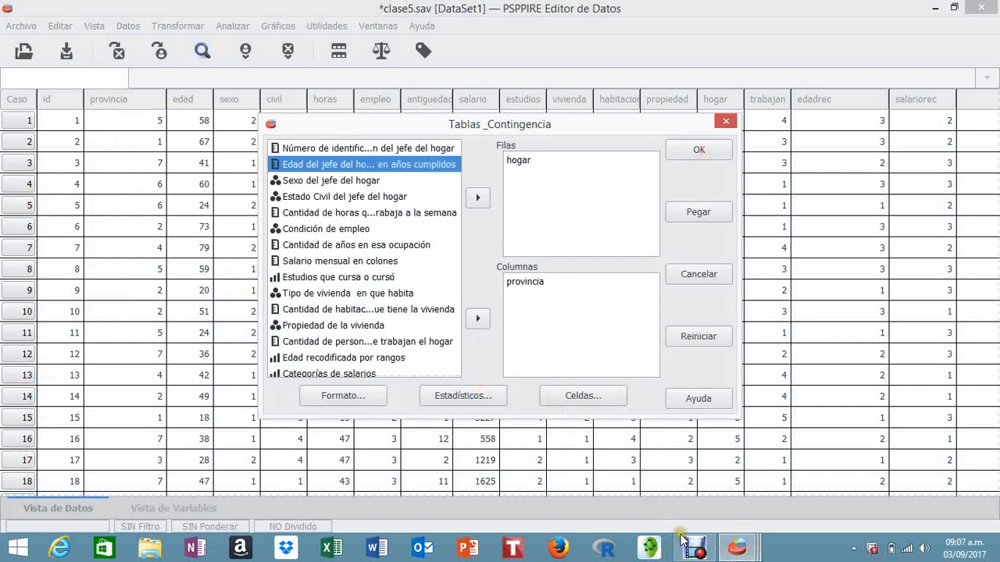
Accept Recuento and Total as the cell contents and run the hogar by provincia crosstab
click(737, 547)
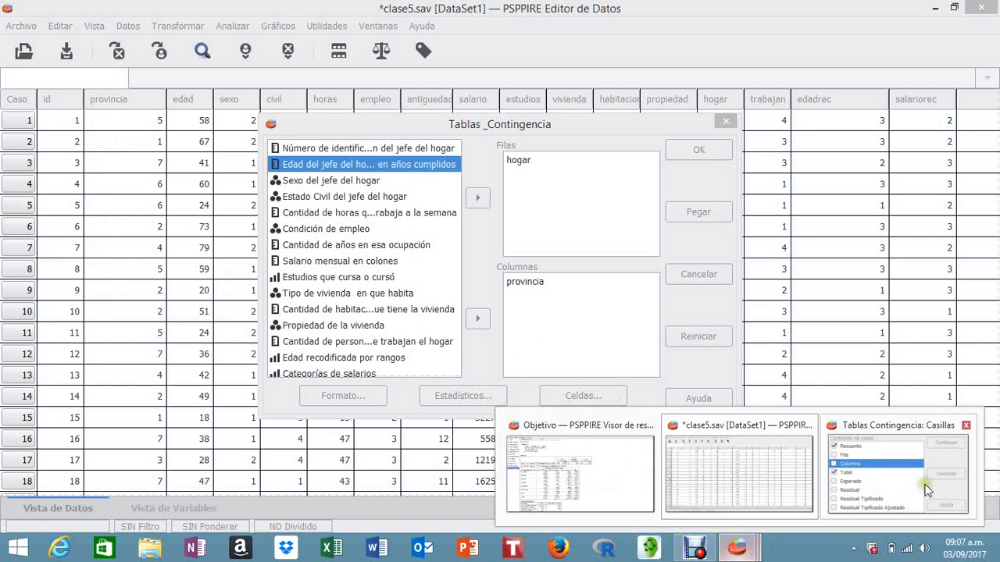
mouse_move(925, 488)
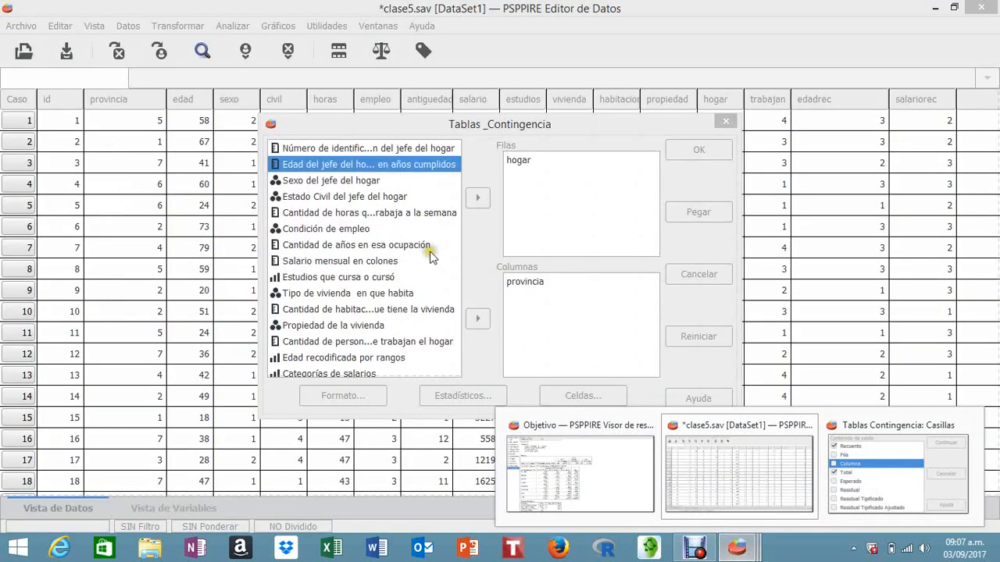
click(356, 317)
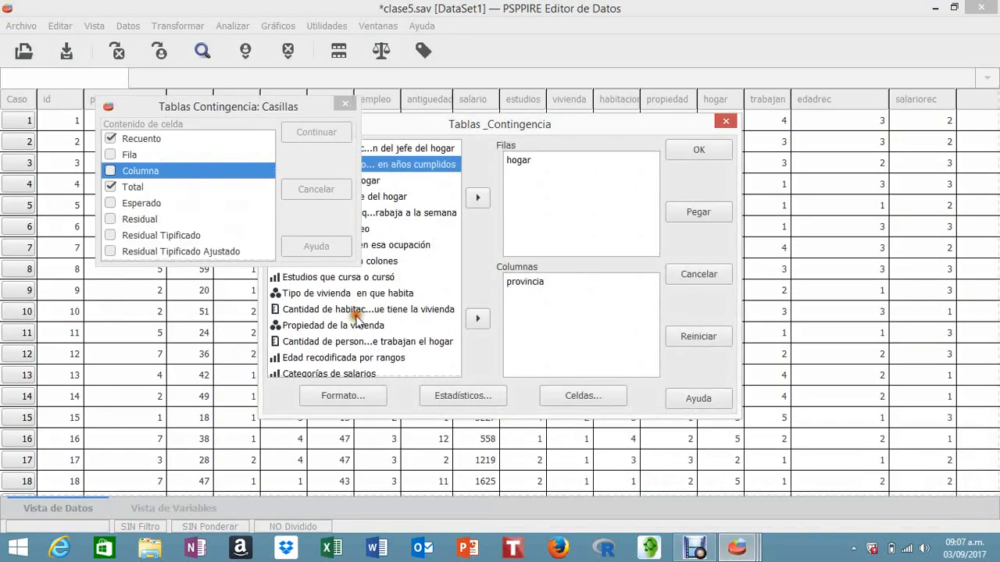
click(314, 131)
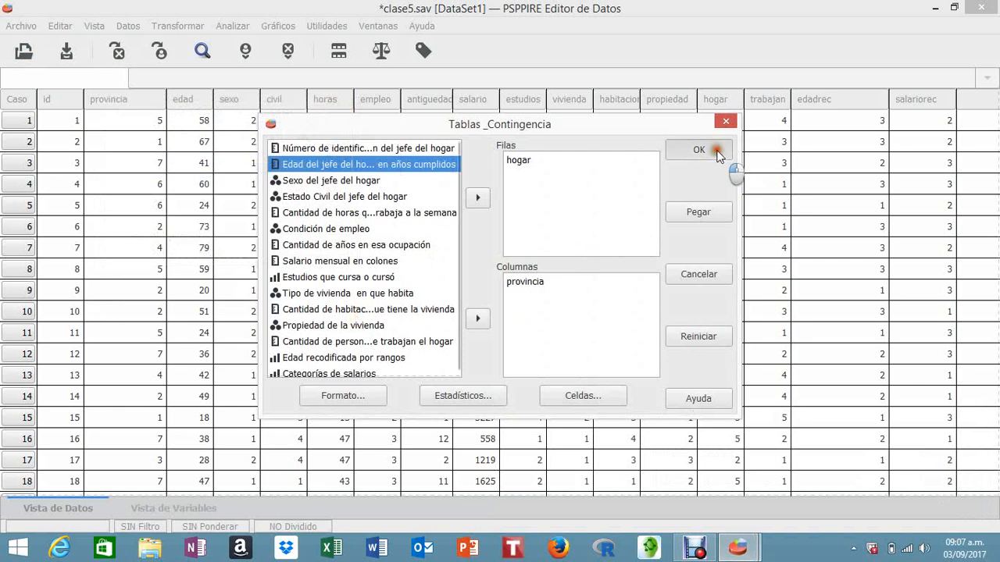
click(717, 150)
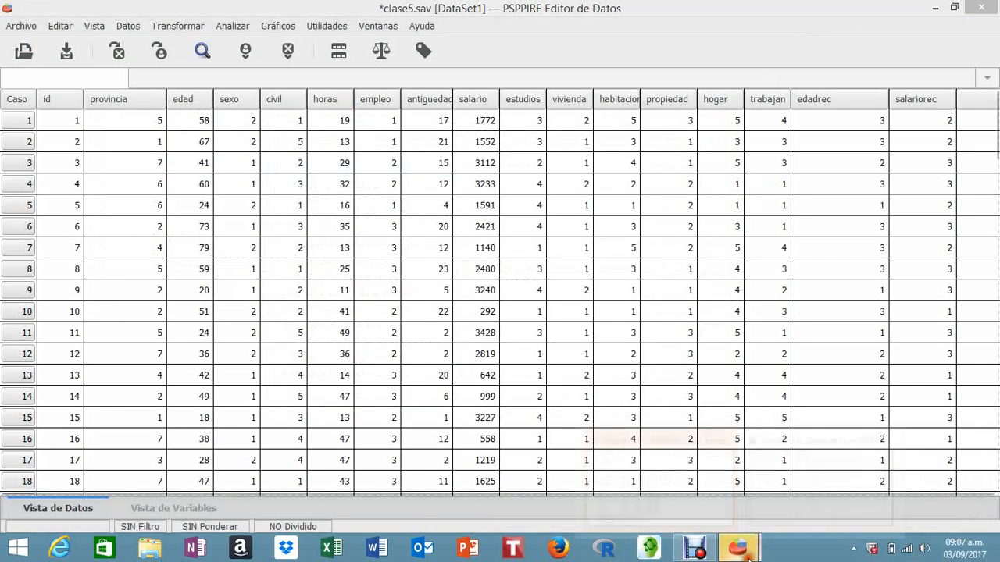
Examine the hogar by provincia crosstab with its chi-square tests in the results viewer, and look back over the earlier crosstabs
mouse_move(737, 543)
click(639, 460)
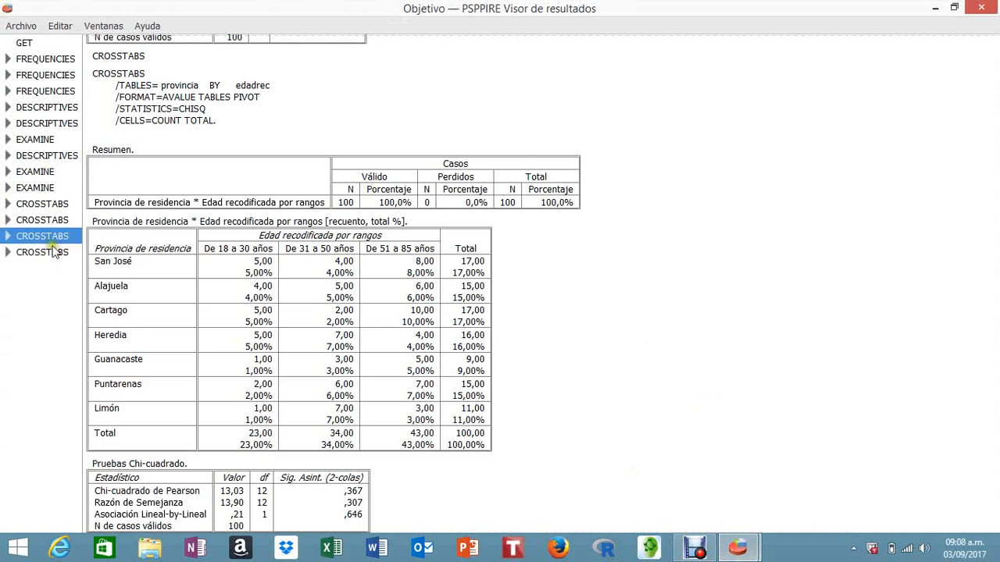
click(36, 253)
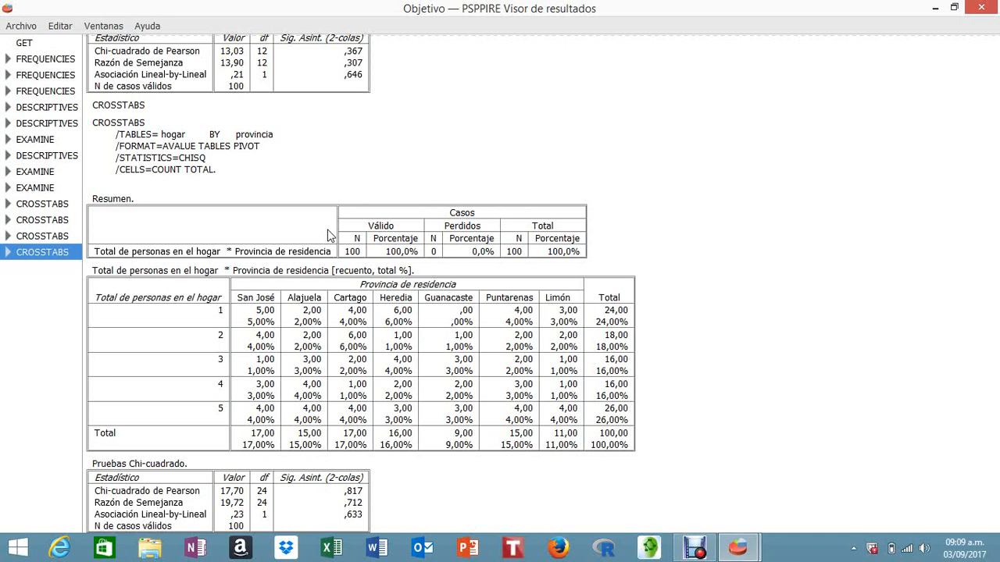
scroll(404, 263, up, 5)
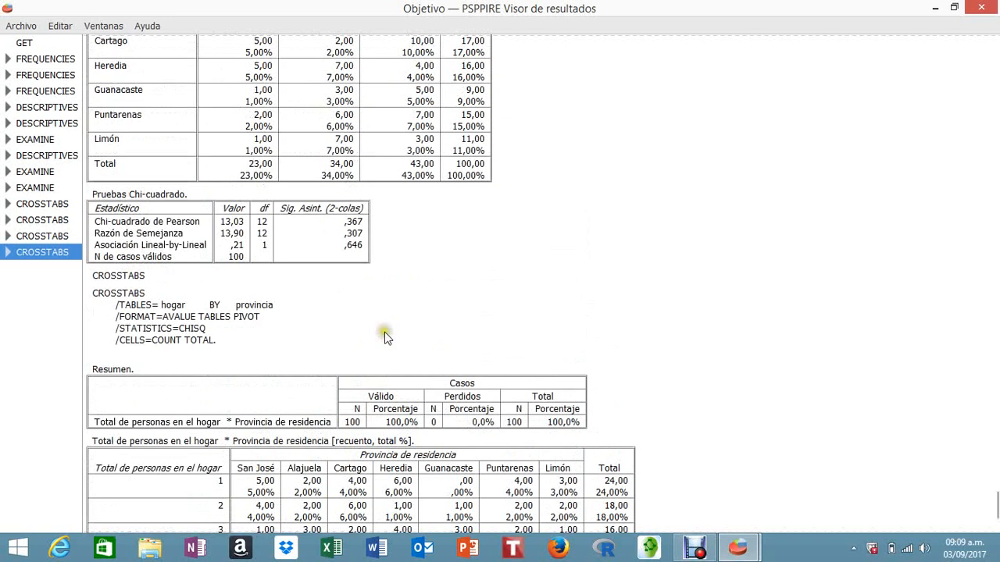
scroll(385, 340, up, 1)
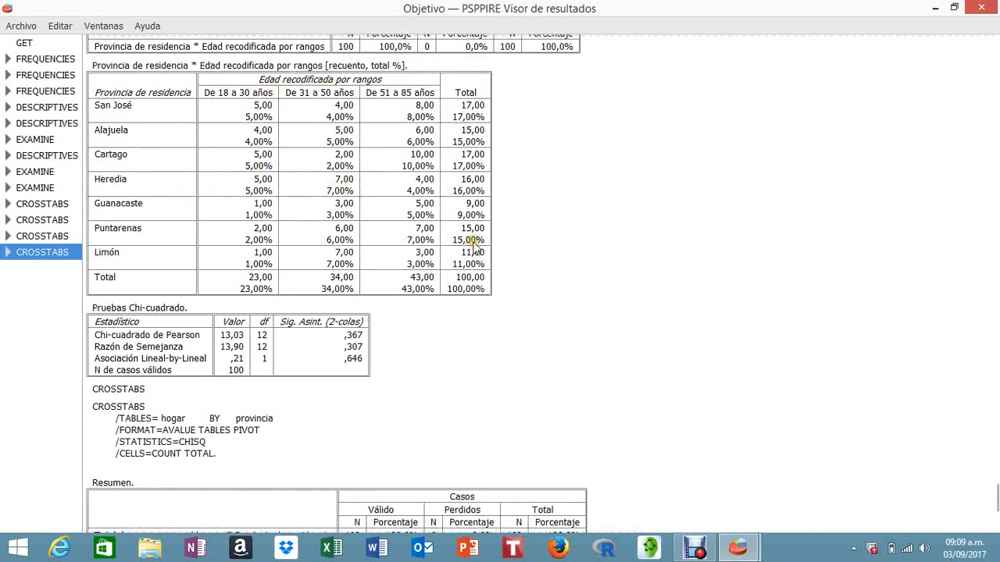
scroll(440, 269, up, 4)
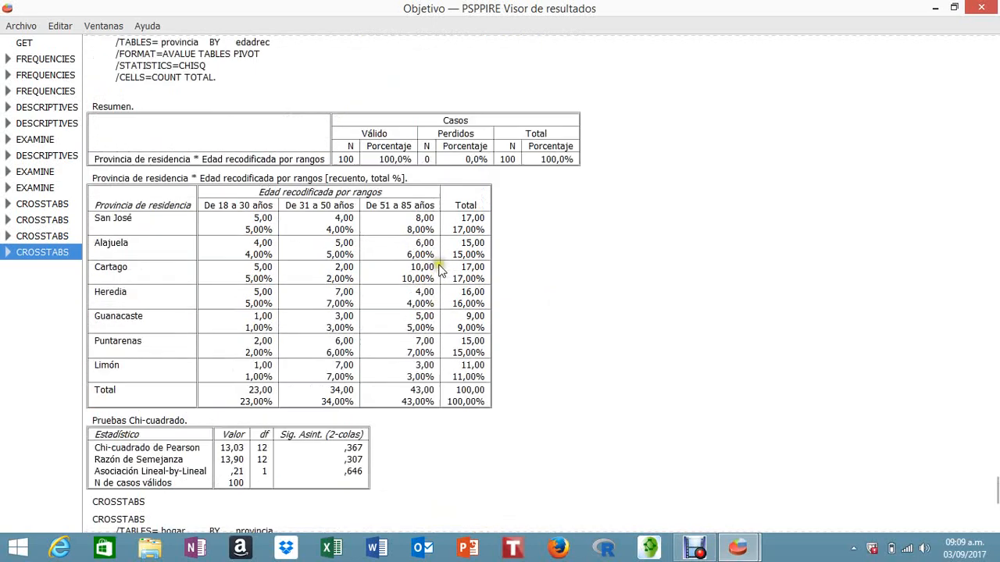
scroll(440, 269, up, 8)
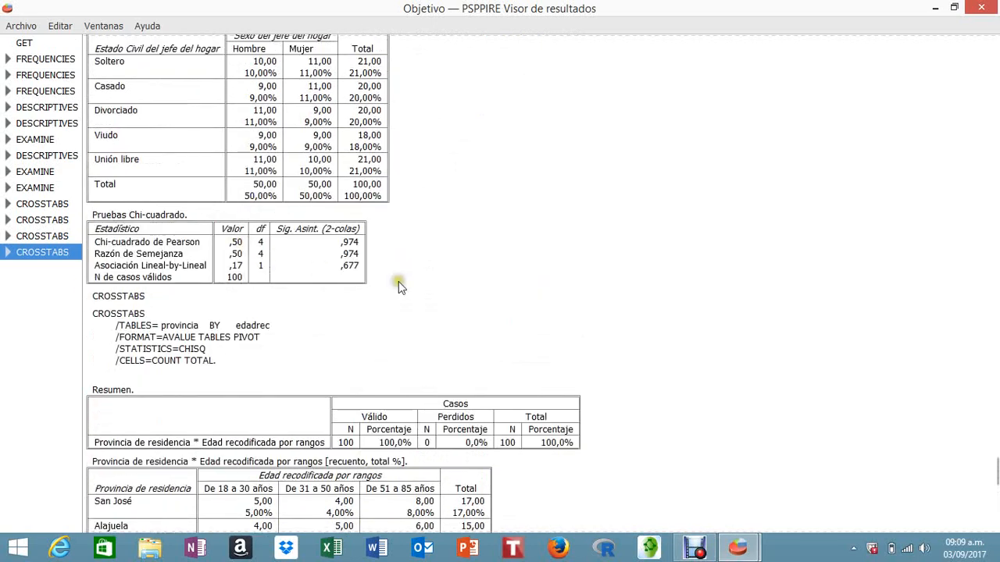
scroll(399, 286, up, 9)
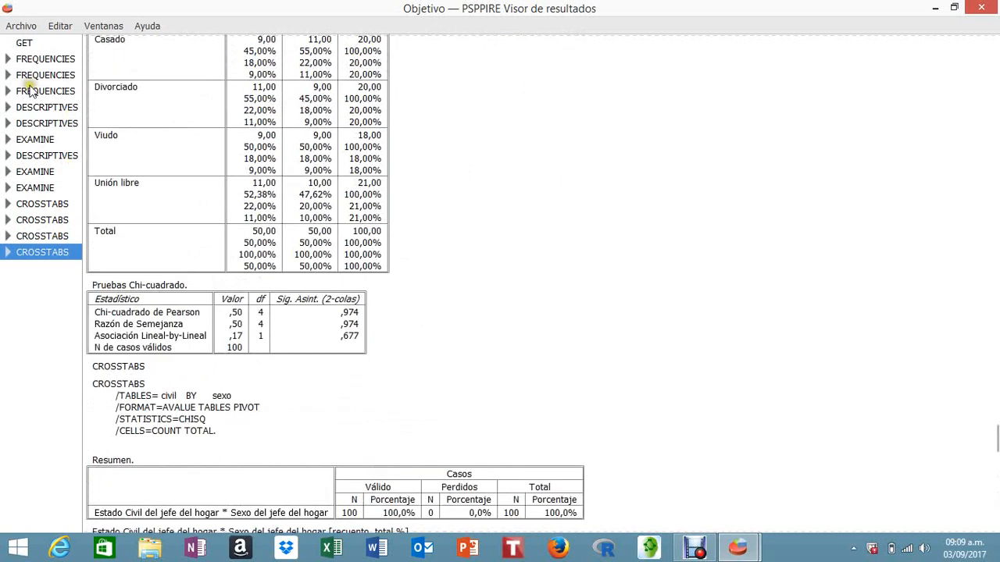
Export the results to the Desktop as an HTML file named angel5
click(20, 28)
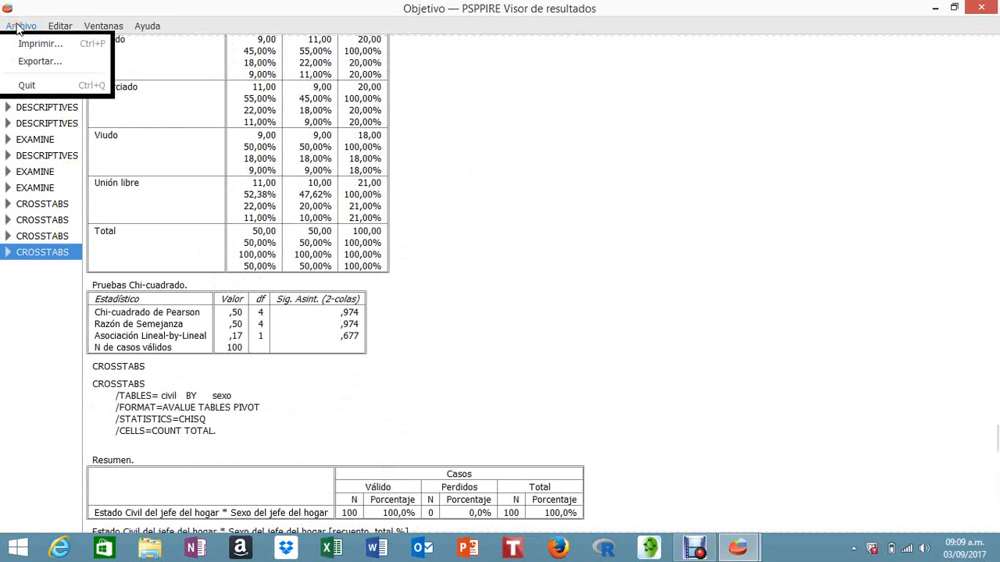
click(37, 61)
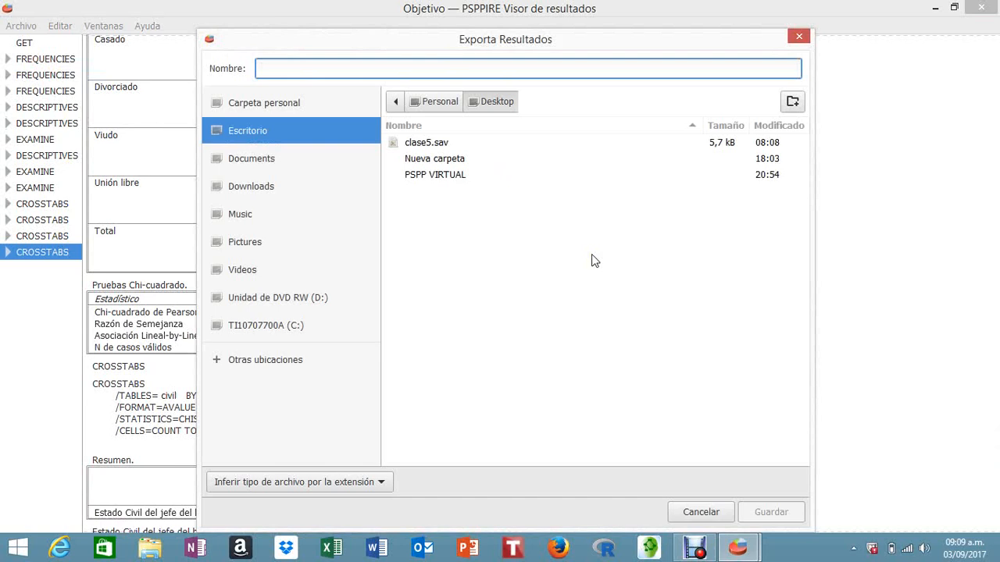
click(339, 480)
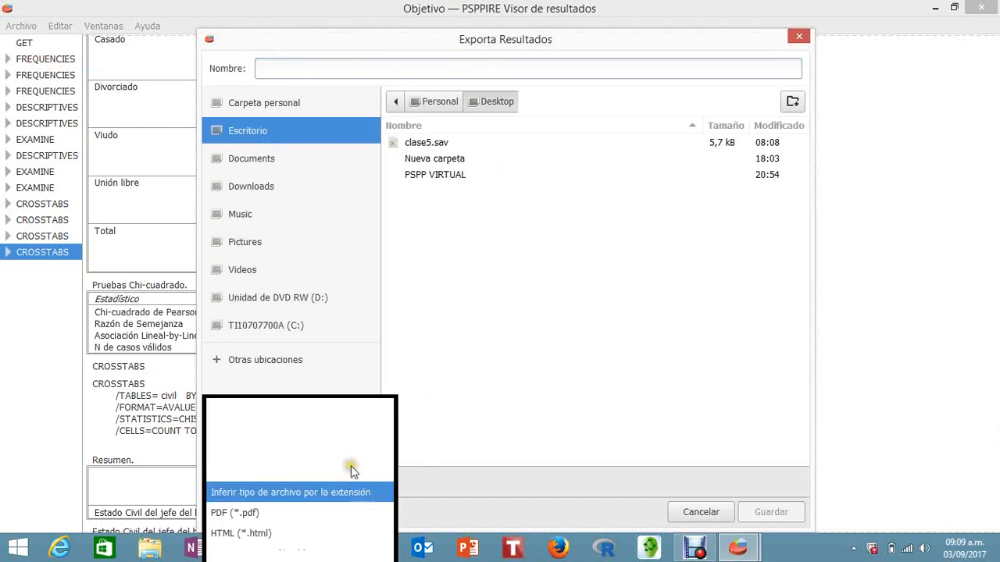
click(286, 535)
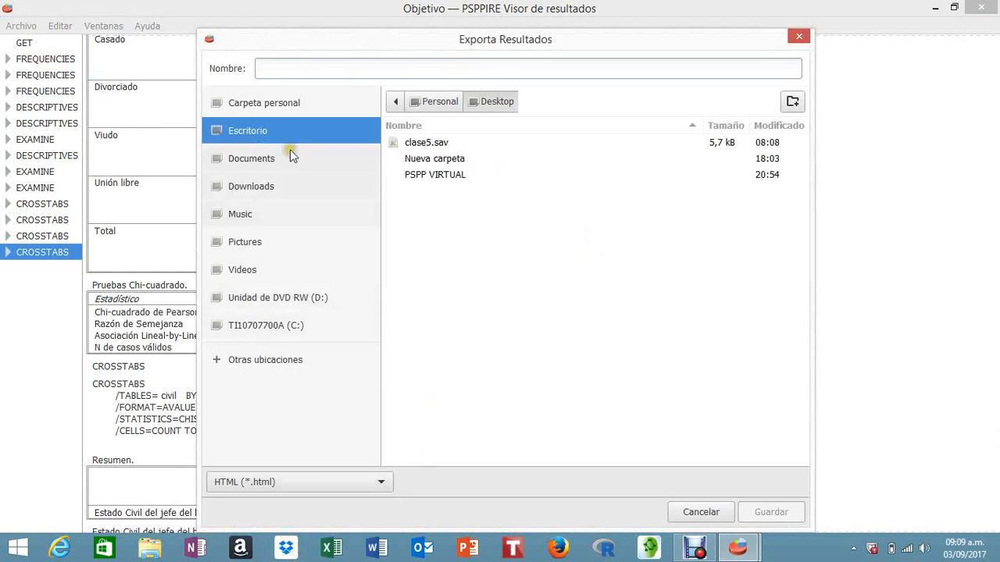
click(293, 72)
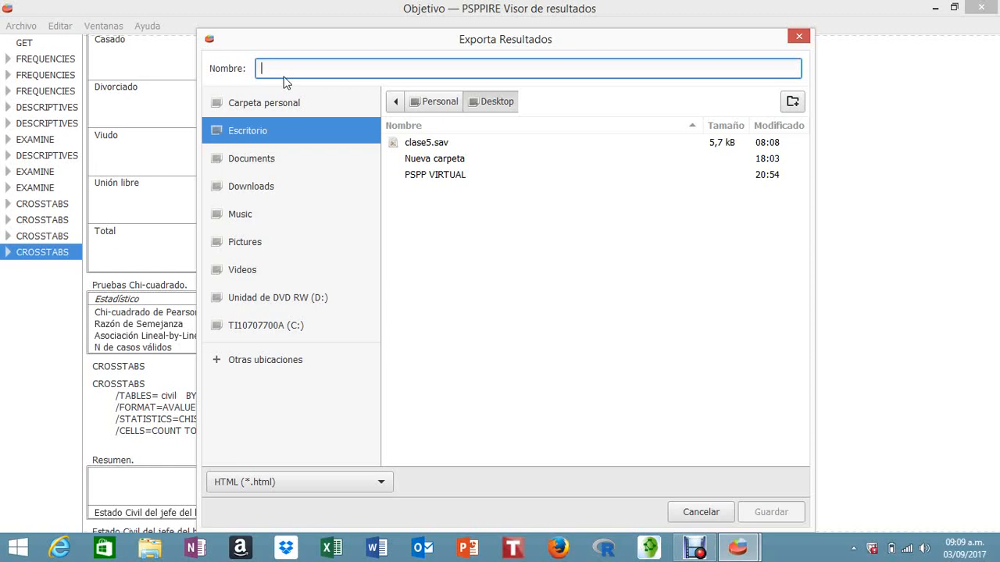
text(ange)
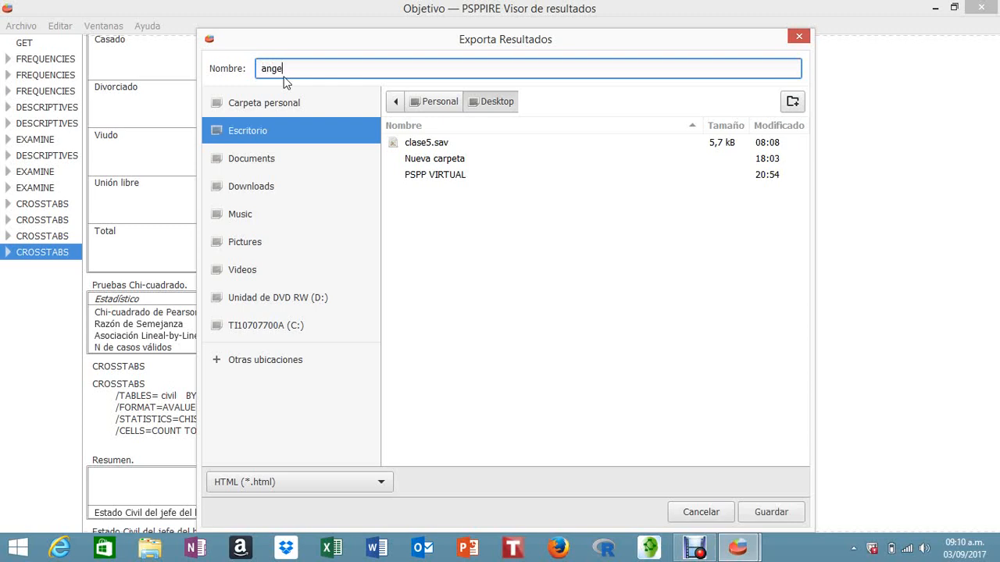
text(l5)
click(784, 514)
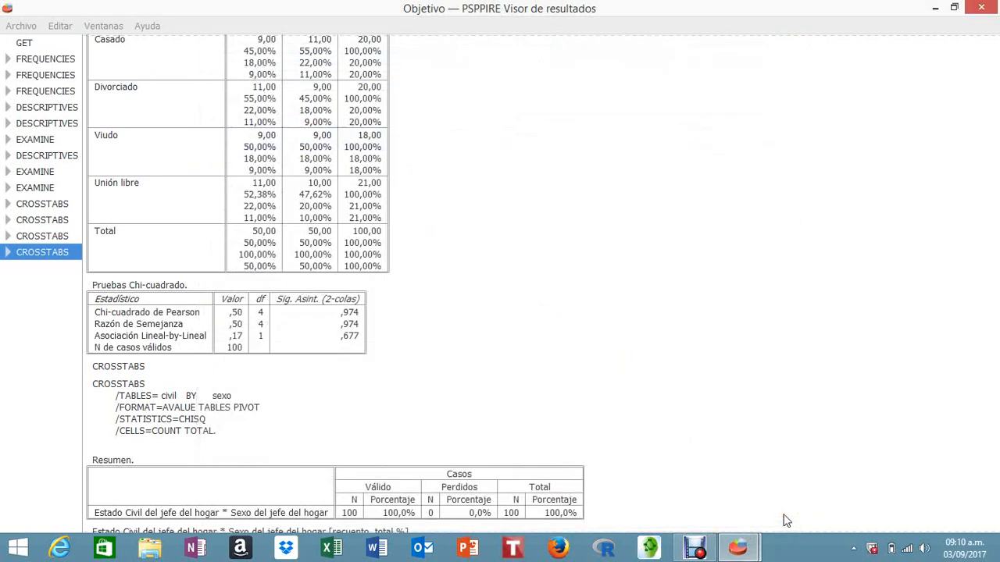
Get the PSPP windows out of the way, move the exported angel5 file to an empty area of the desktop and select it
click(976, 8)
click(933, 8)
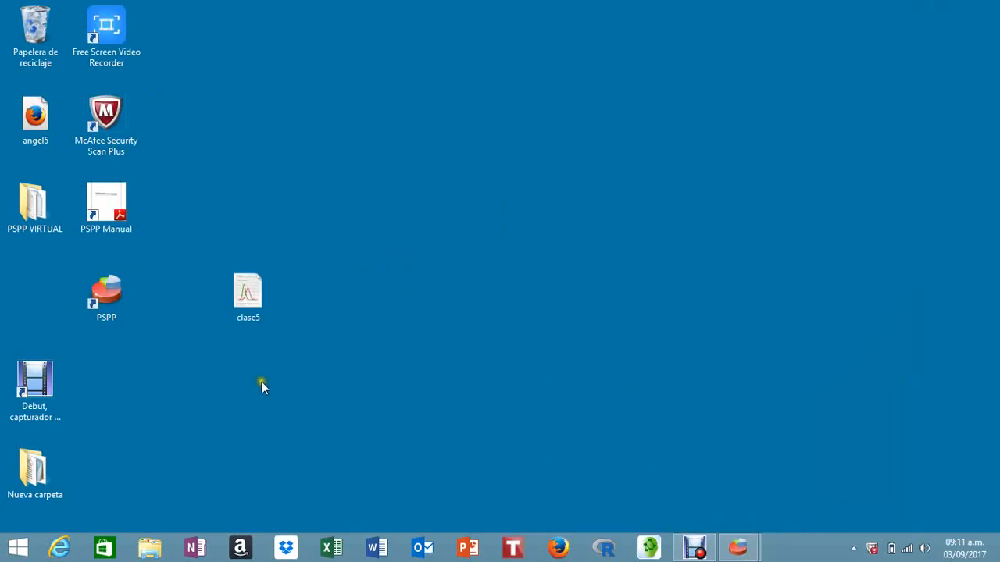
drag(43, 116, 418, 137)
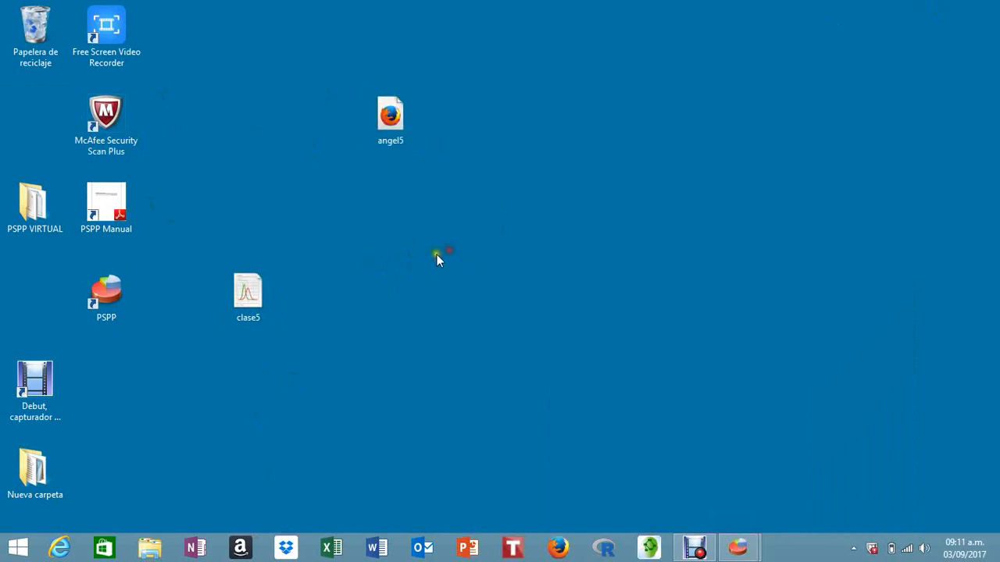
click(407, 141)
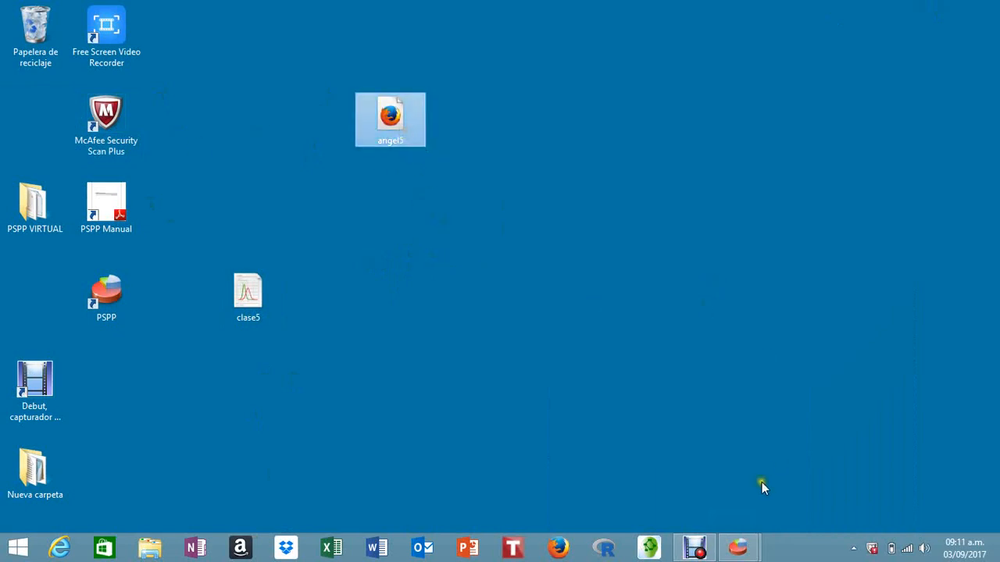